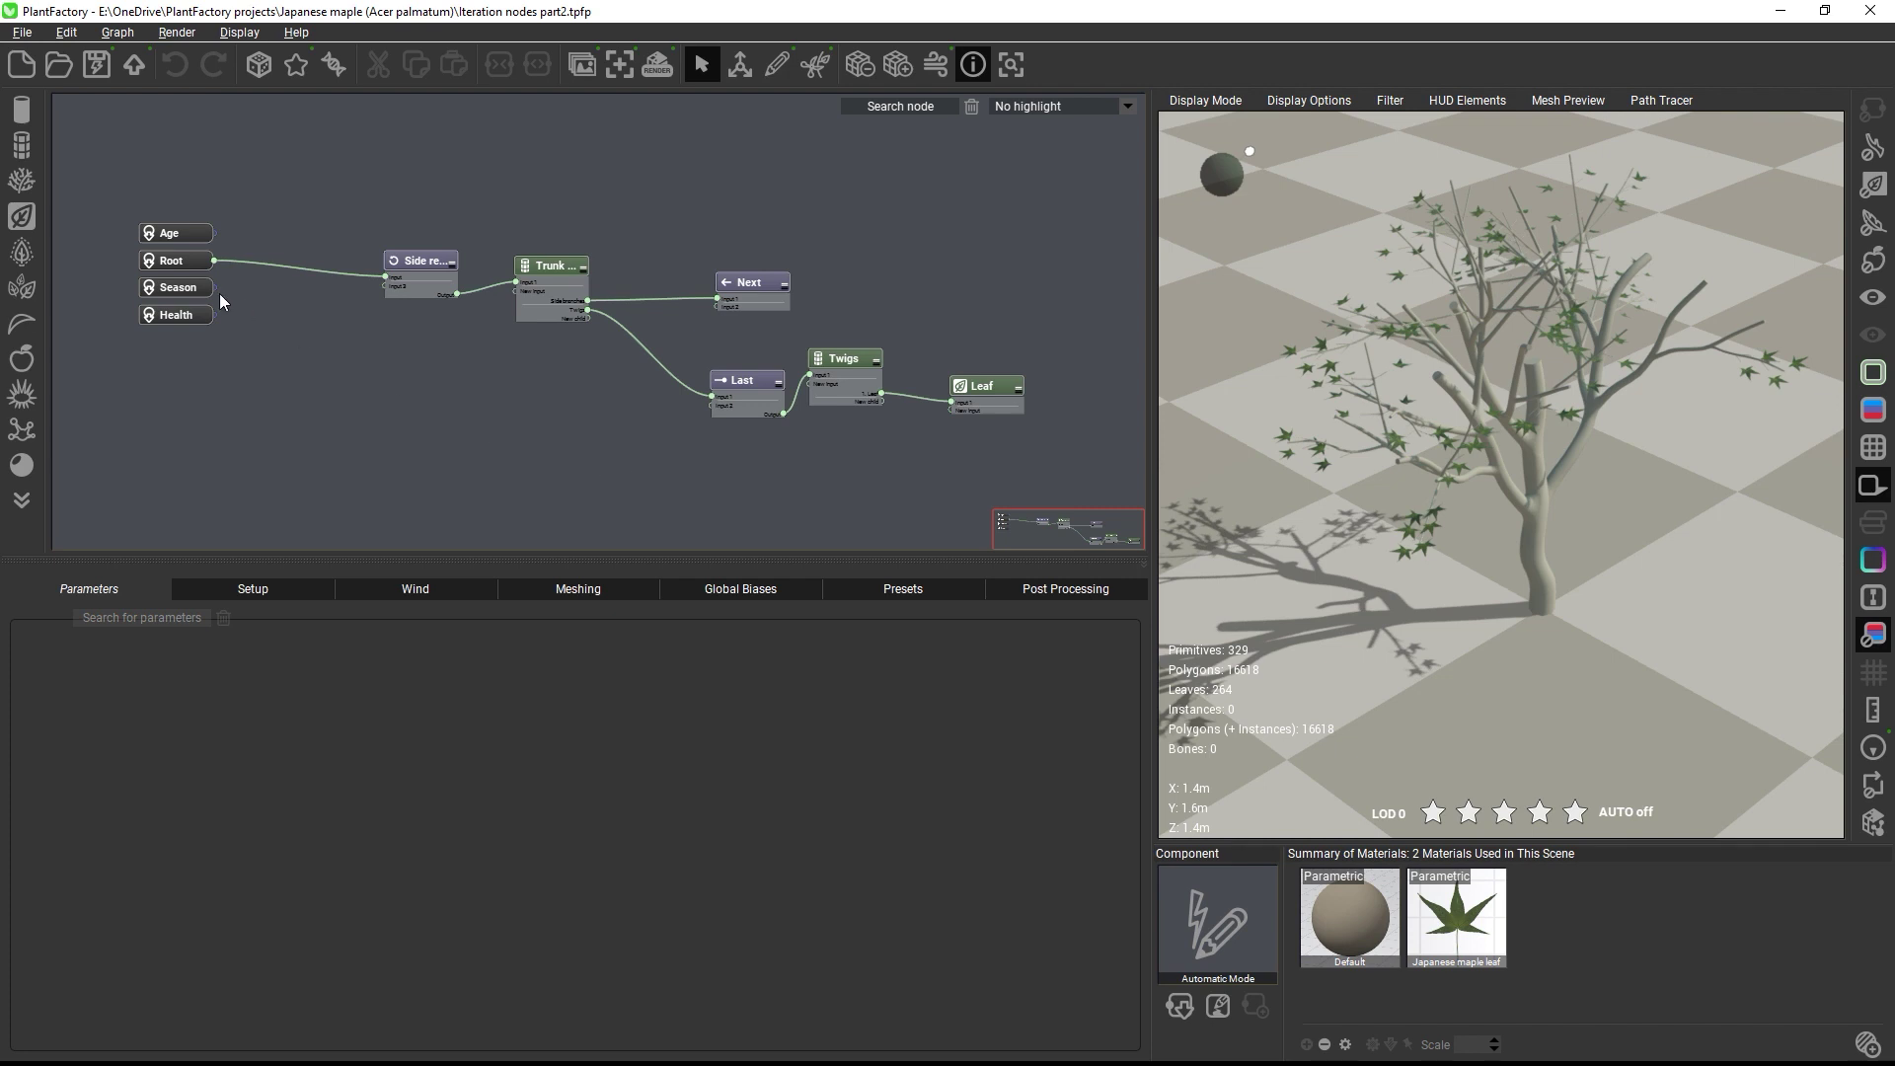
Step: Color the Side repeat node yellow and apply the same color to the Next and Last loop nodes
left_click(376, 257)
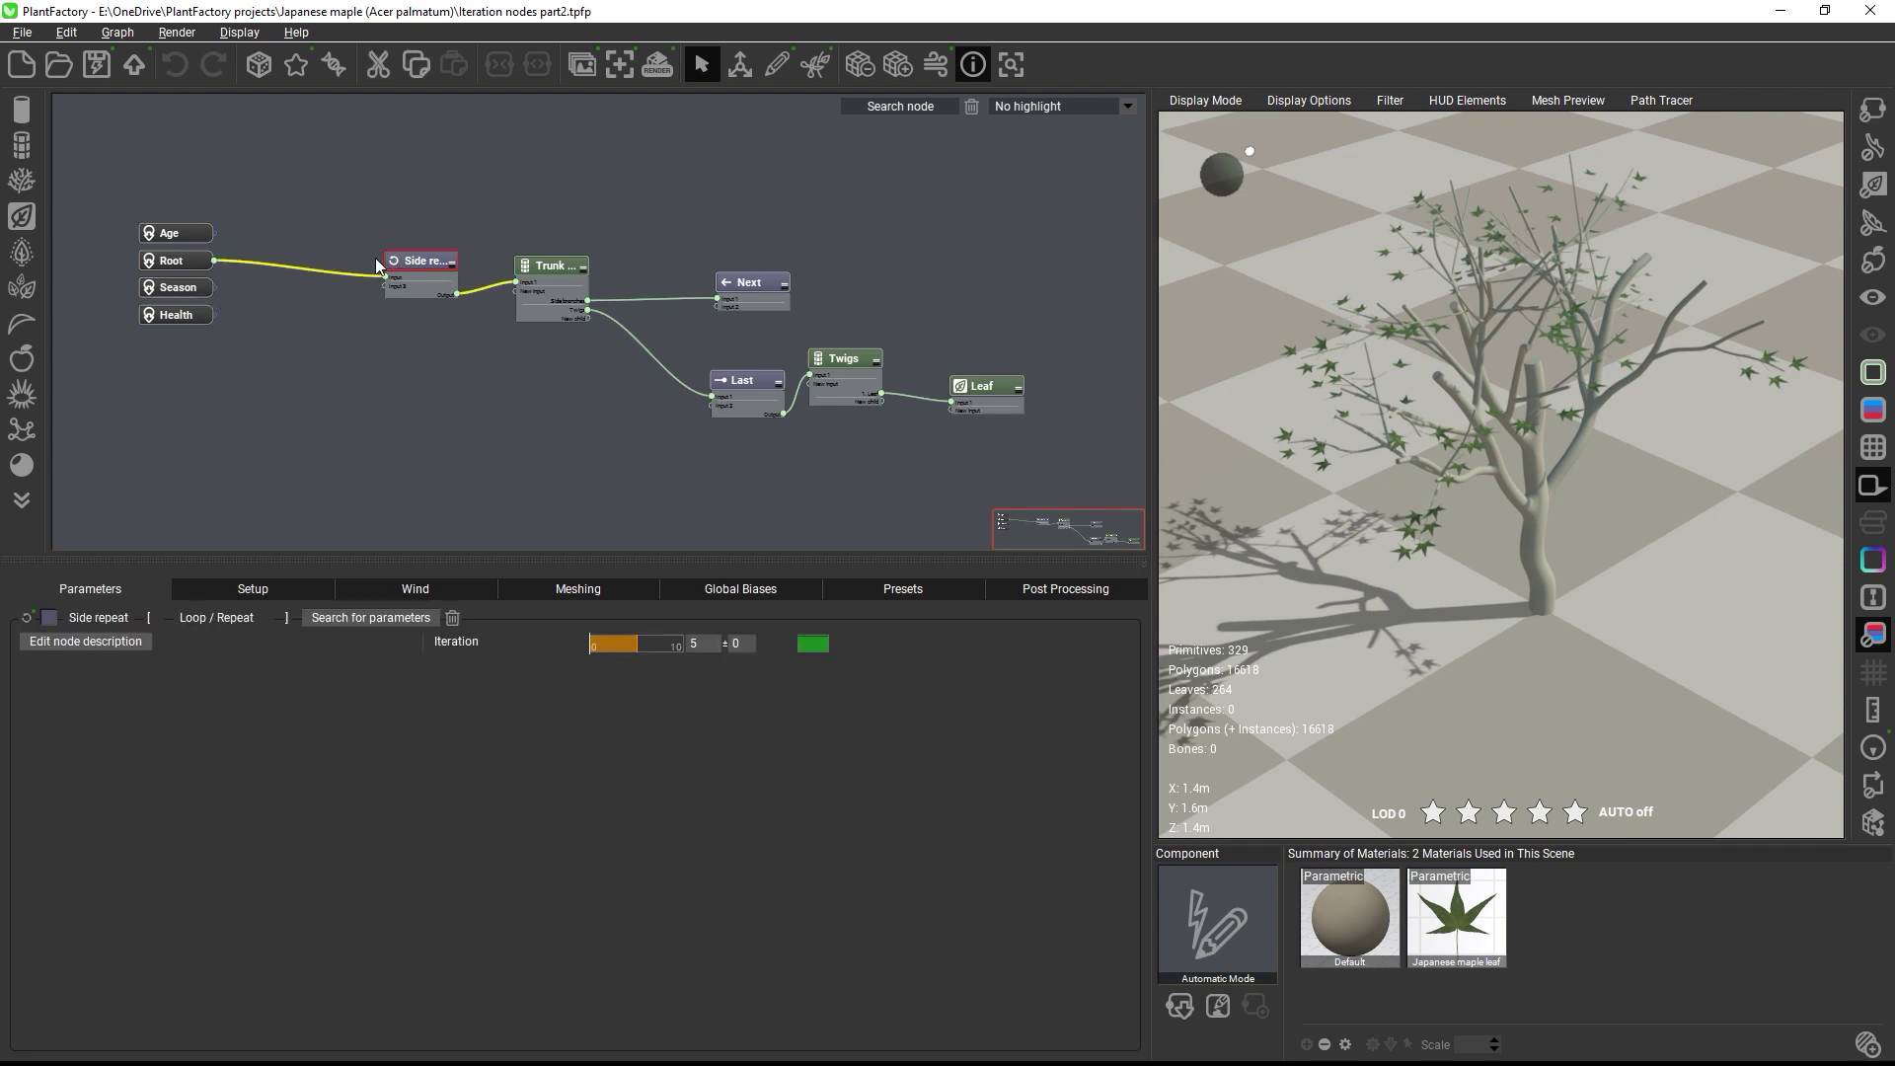
left_click(50, 618)
left_click_drag(388, 613, 233, 536)
left_click(747, 274)
left_click(740, 286)
right_click(49, 617)
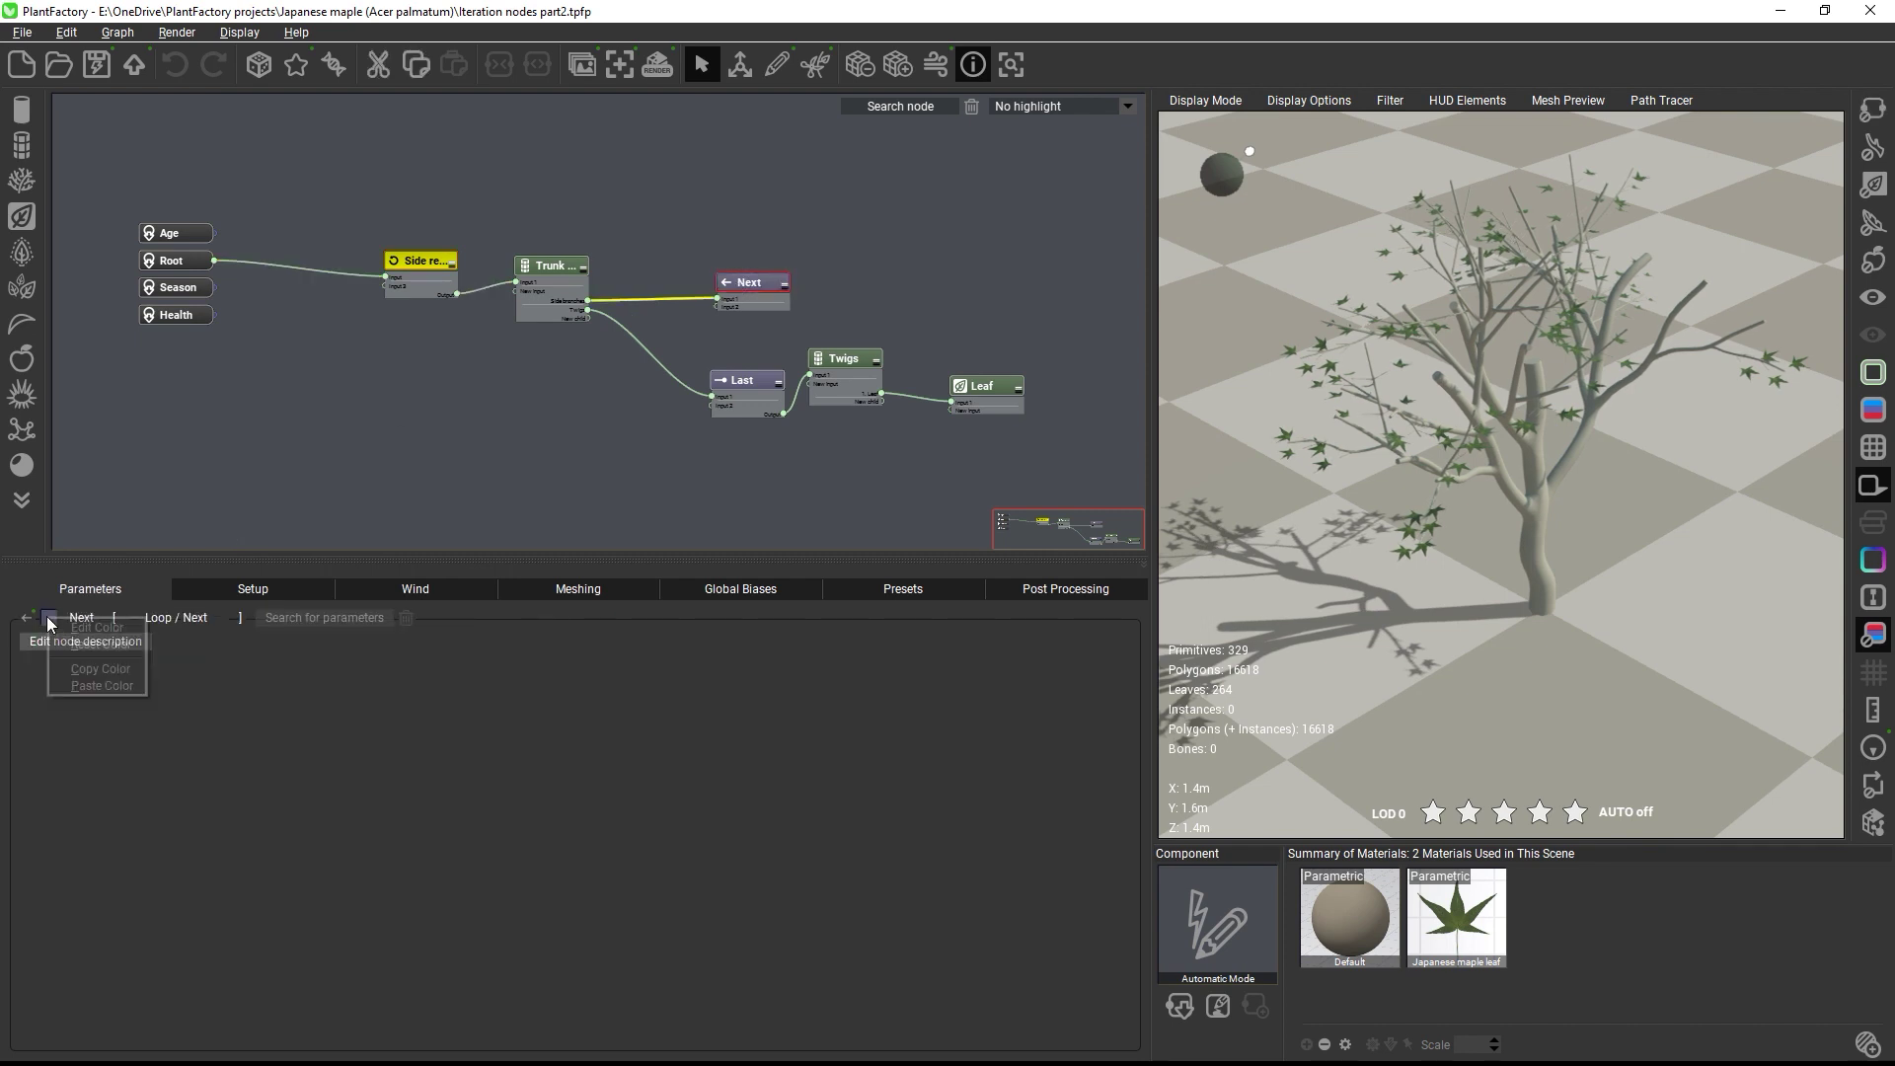
left_click(102, 685)
left_click(742, 381)
right_click(49, 617)
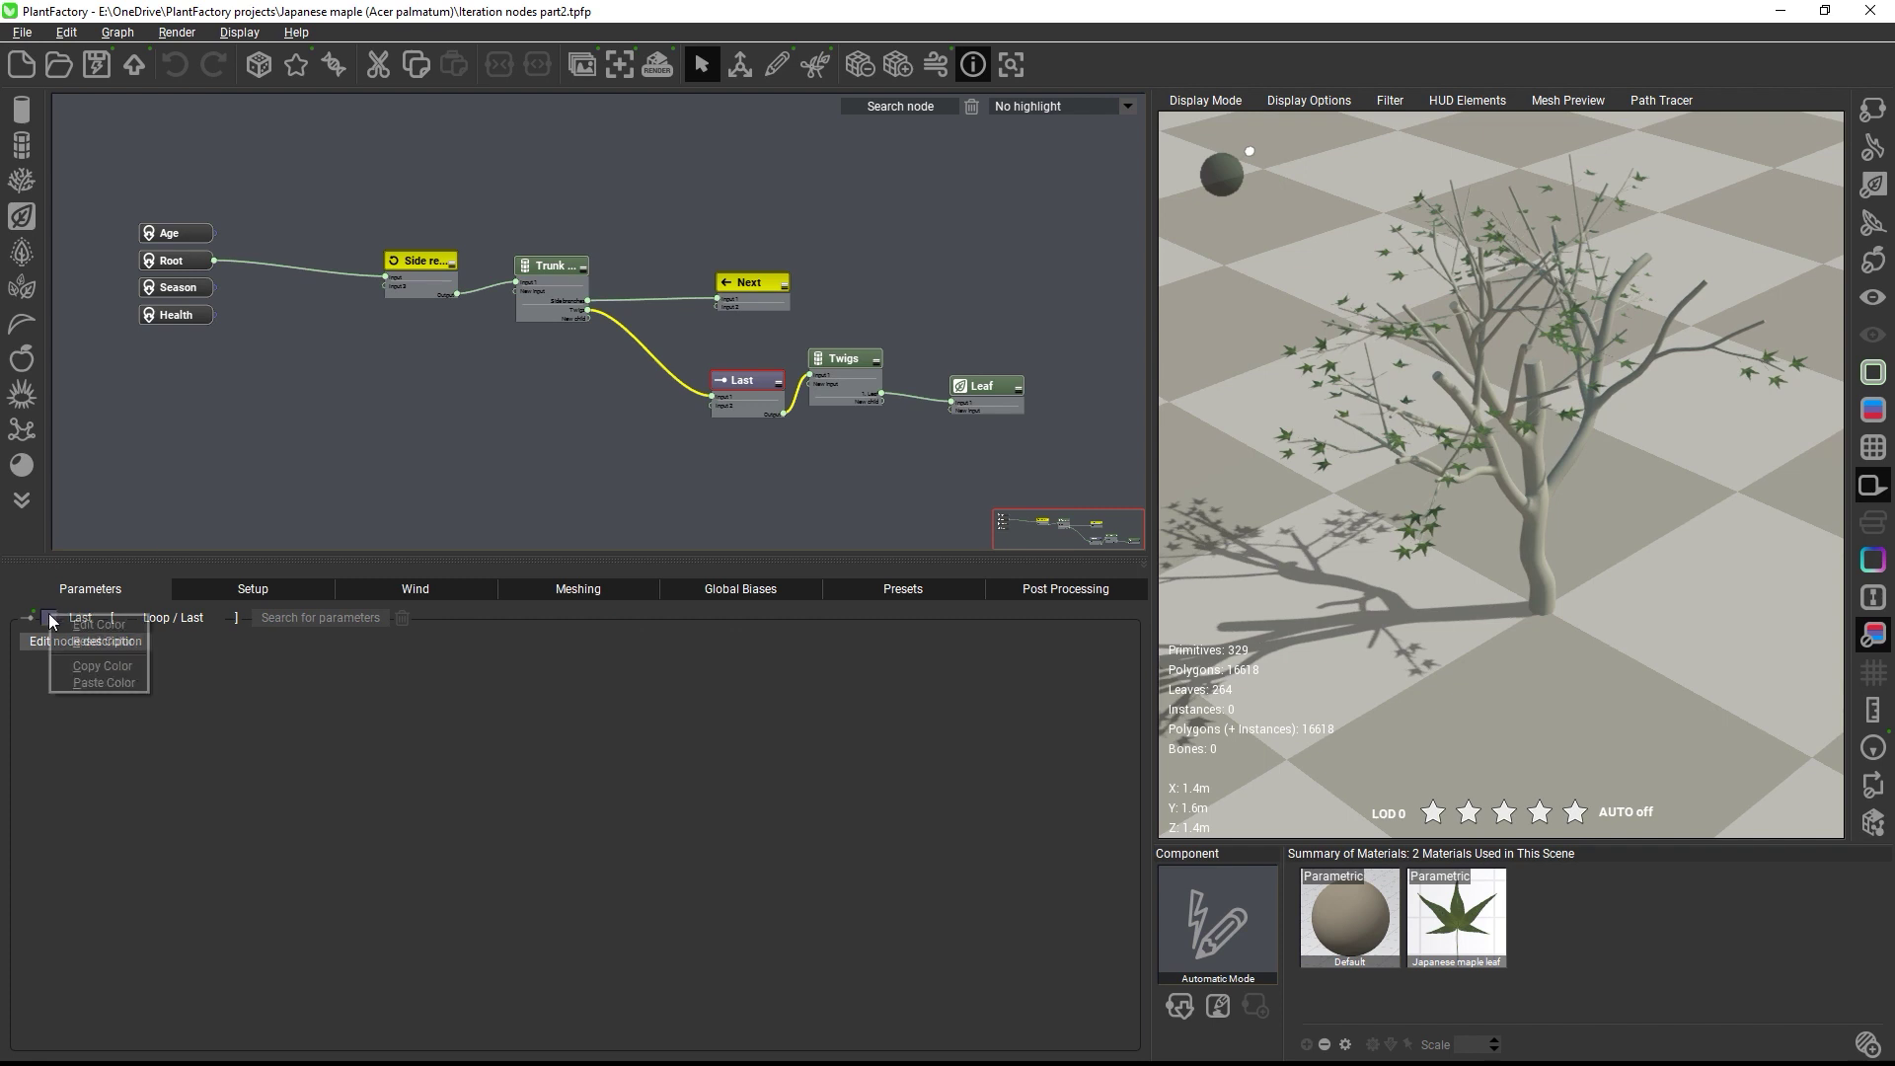
left_click(91, 684)
Step: Insert a Repeat node on the connection between Root and Side repeat, and rename it "Split repeat"
left_click(292, 267)
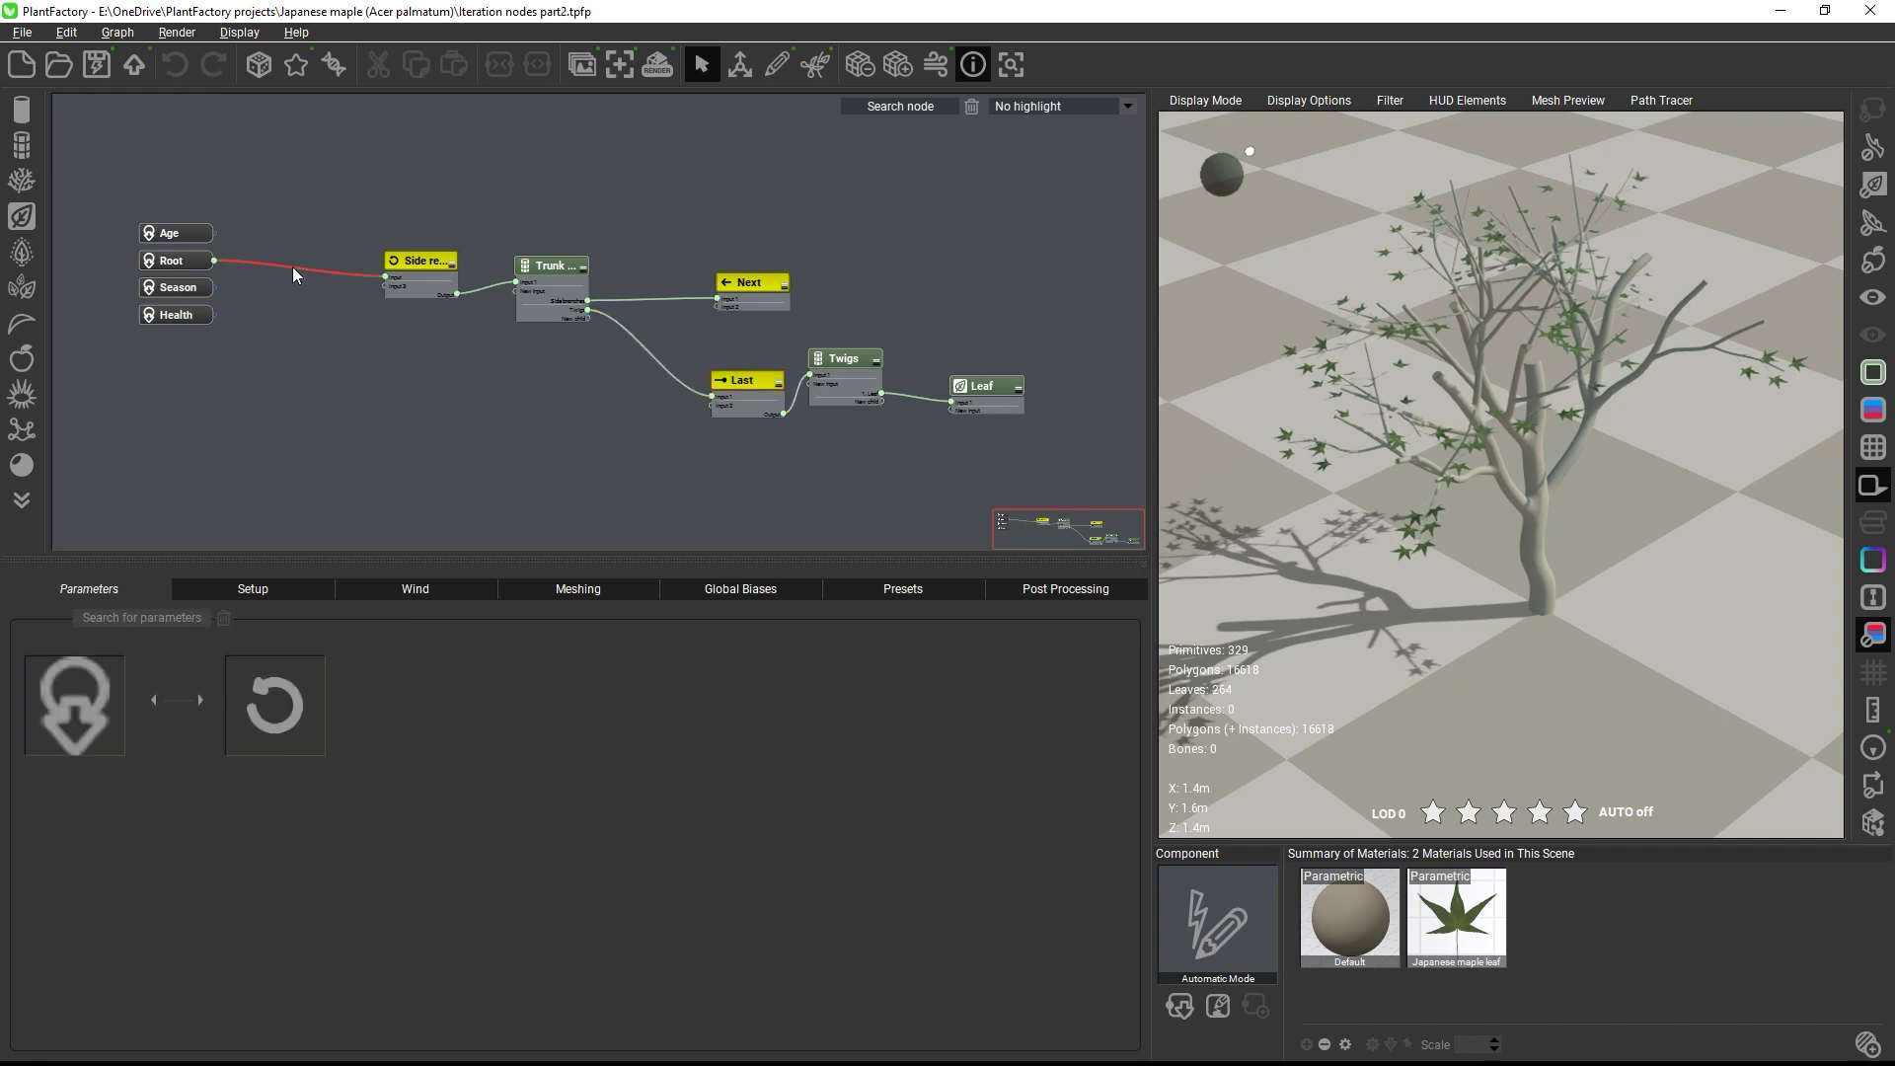
key("space")
type("repeat")
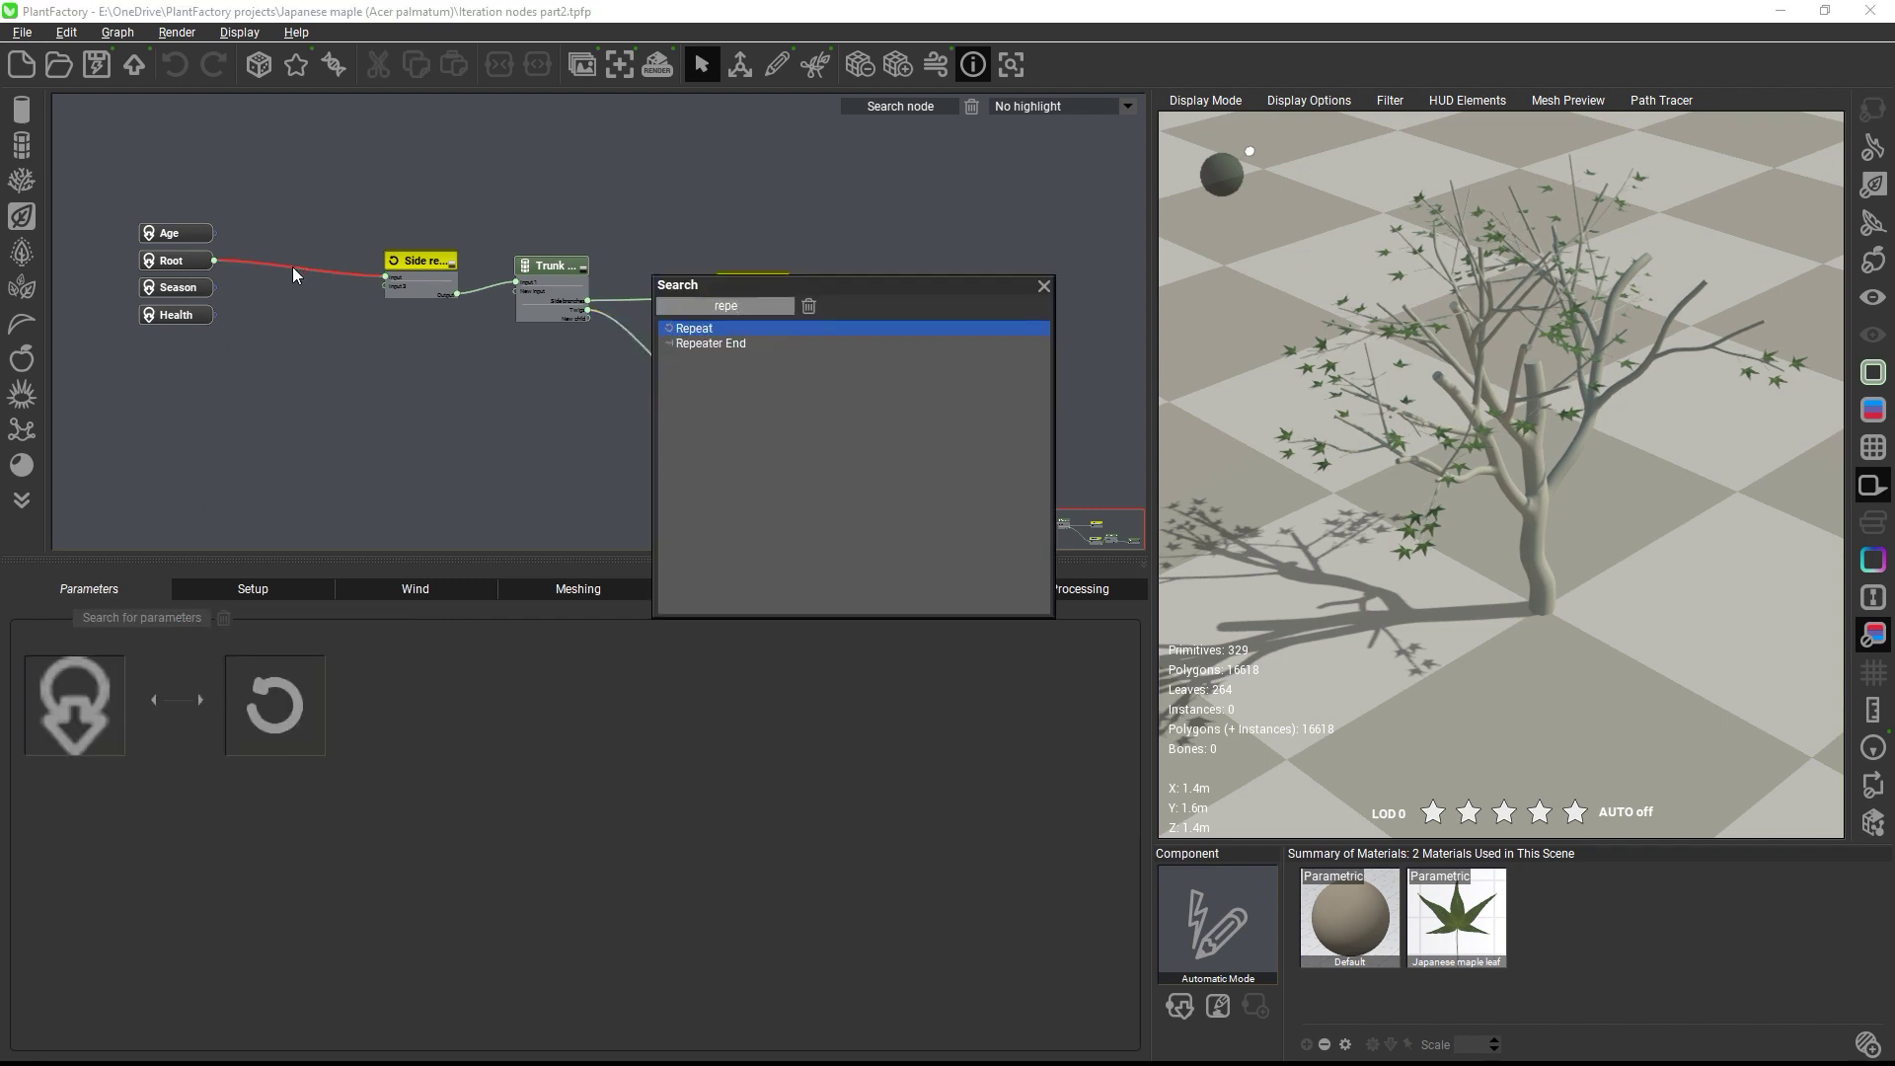
key("Return")
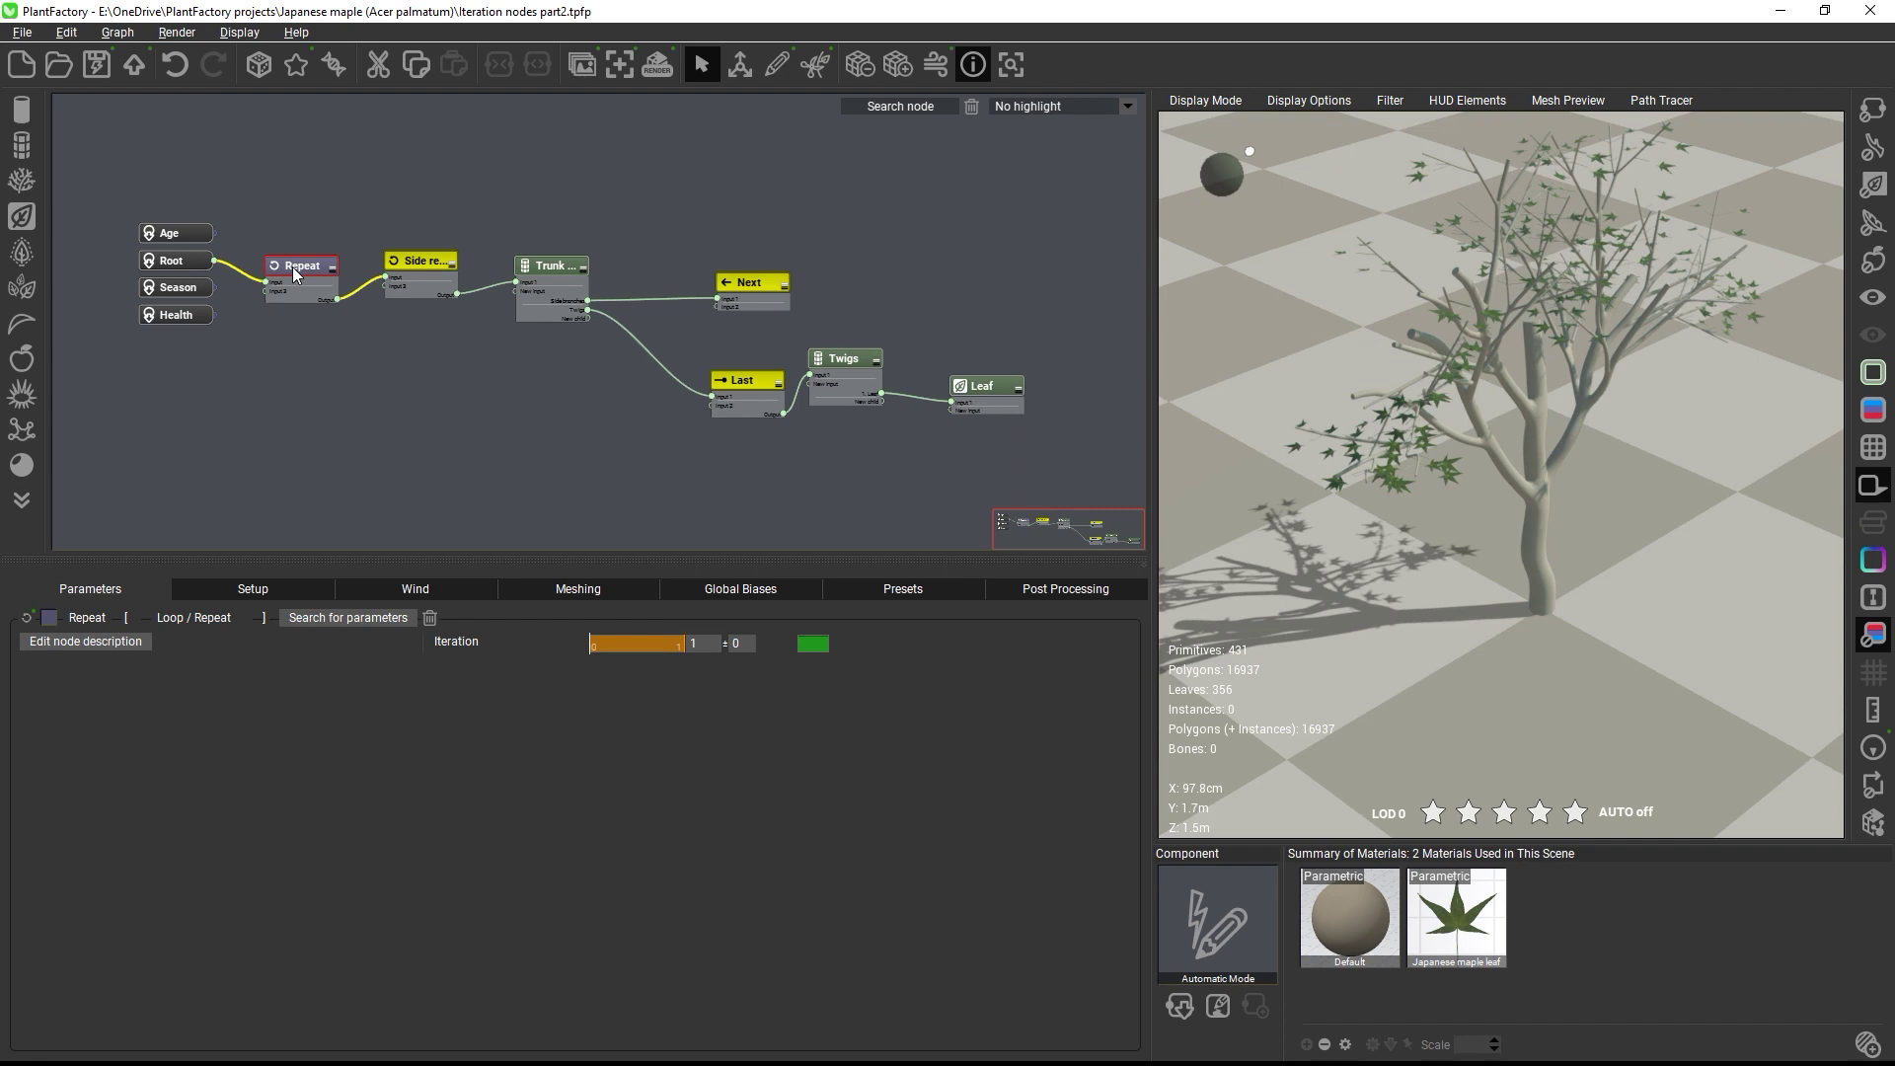
double_click(295, 267)
type("Split")
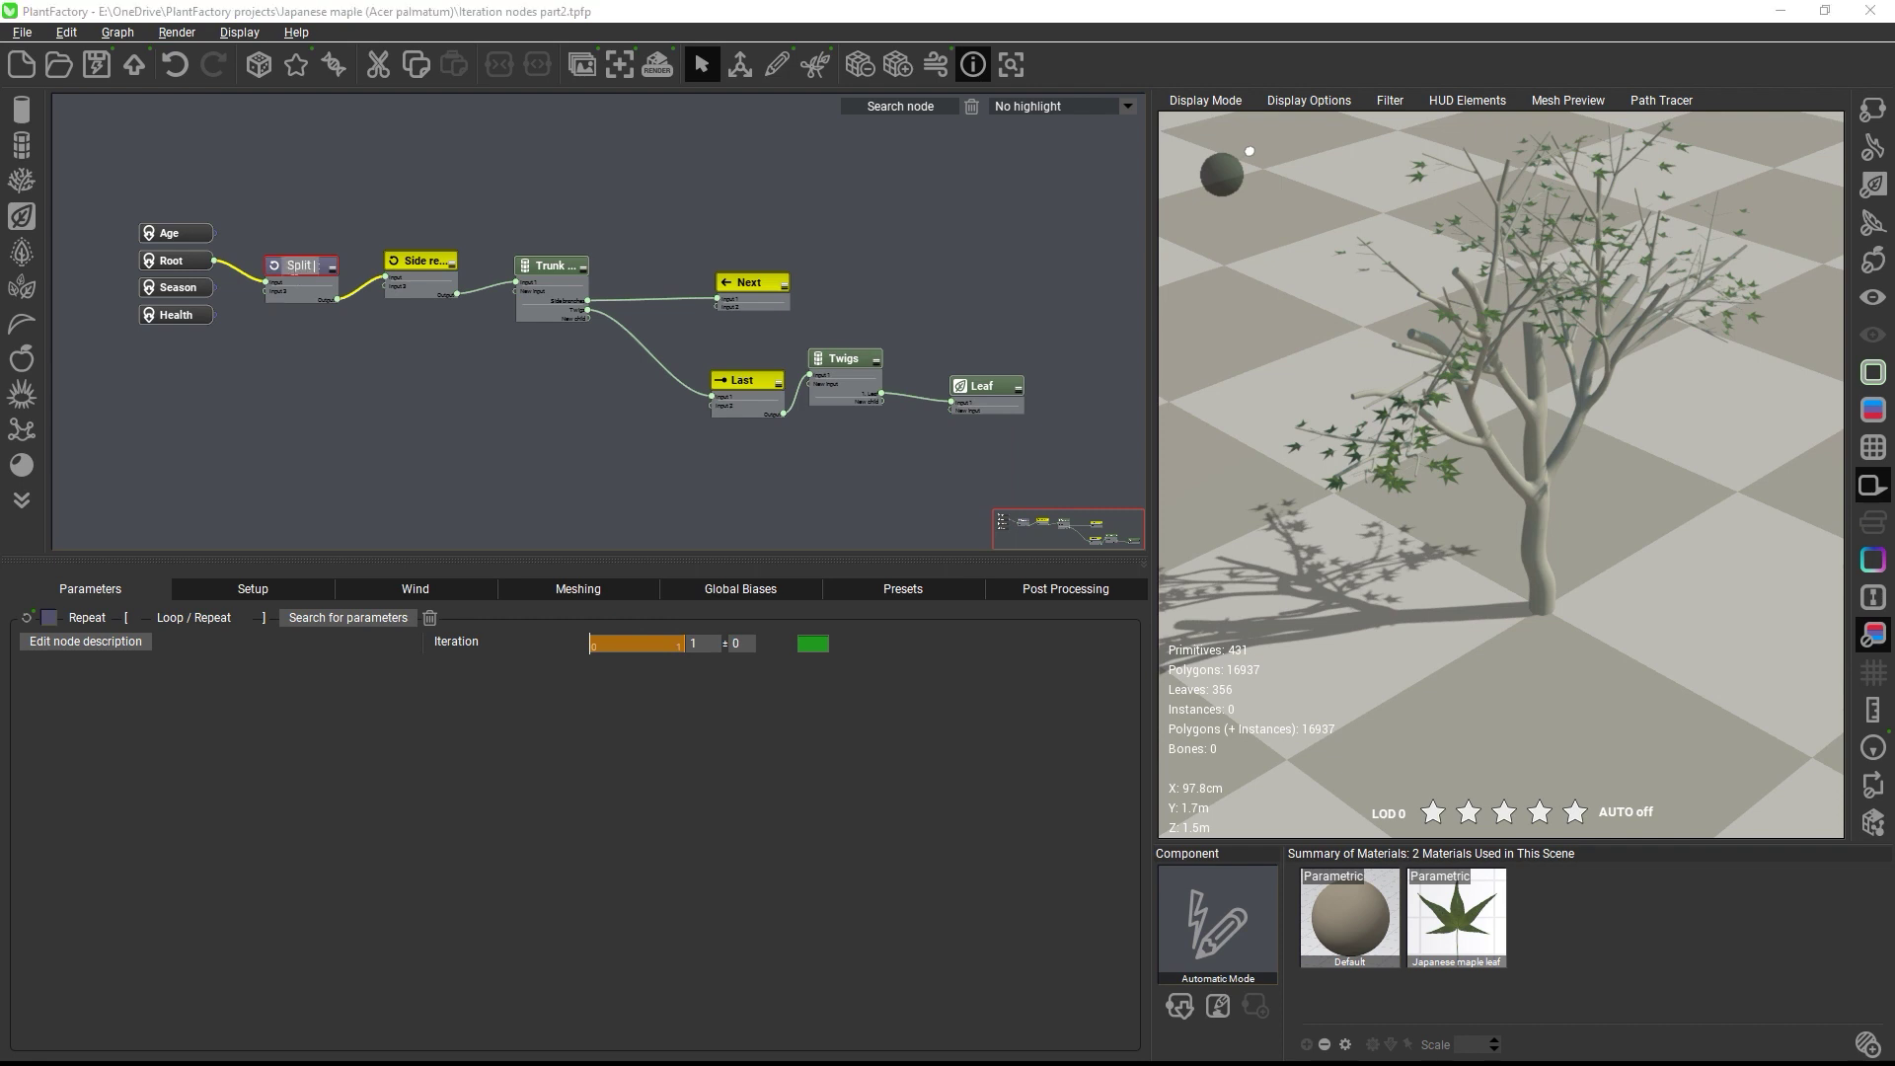
type(" repeat")
key("Return")
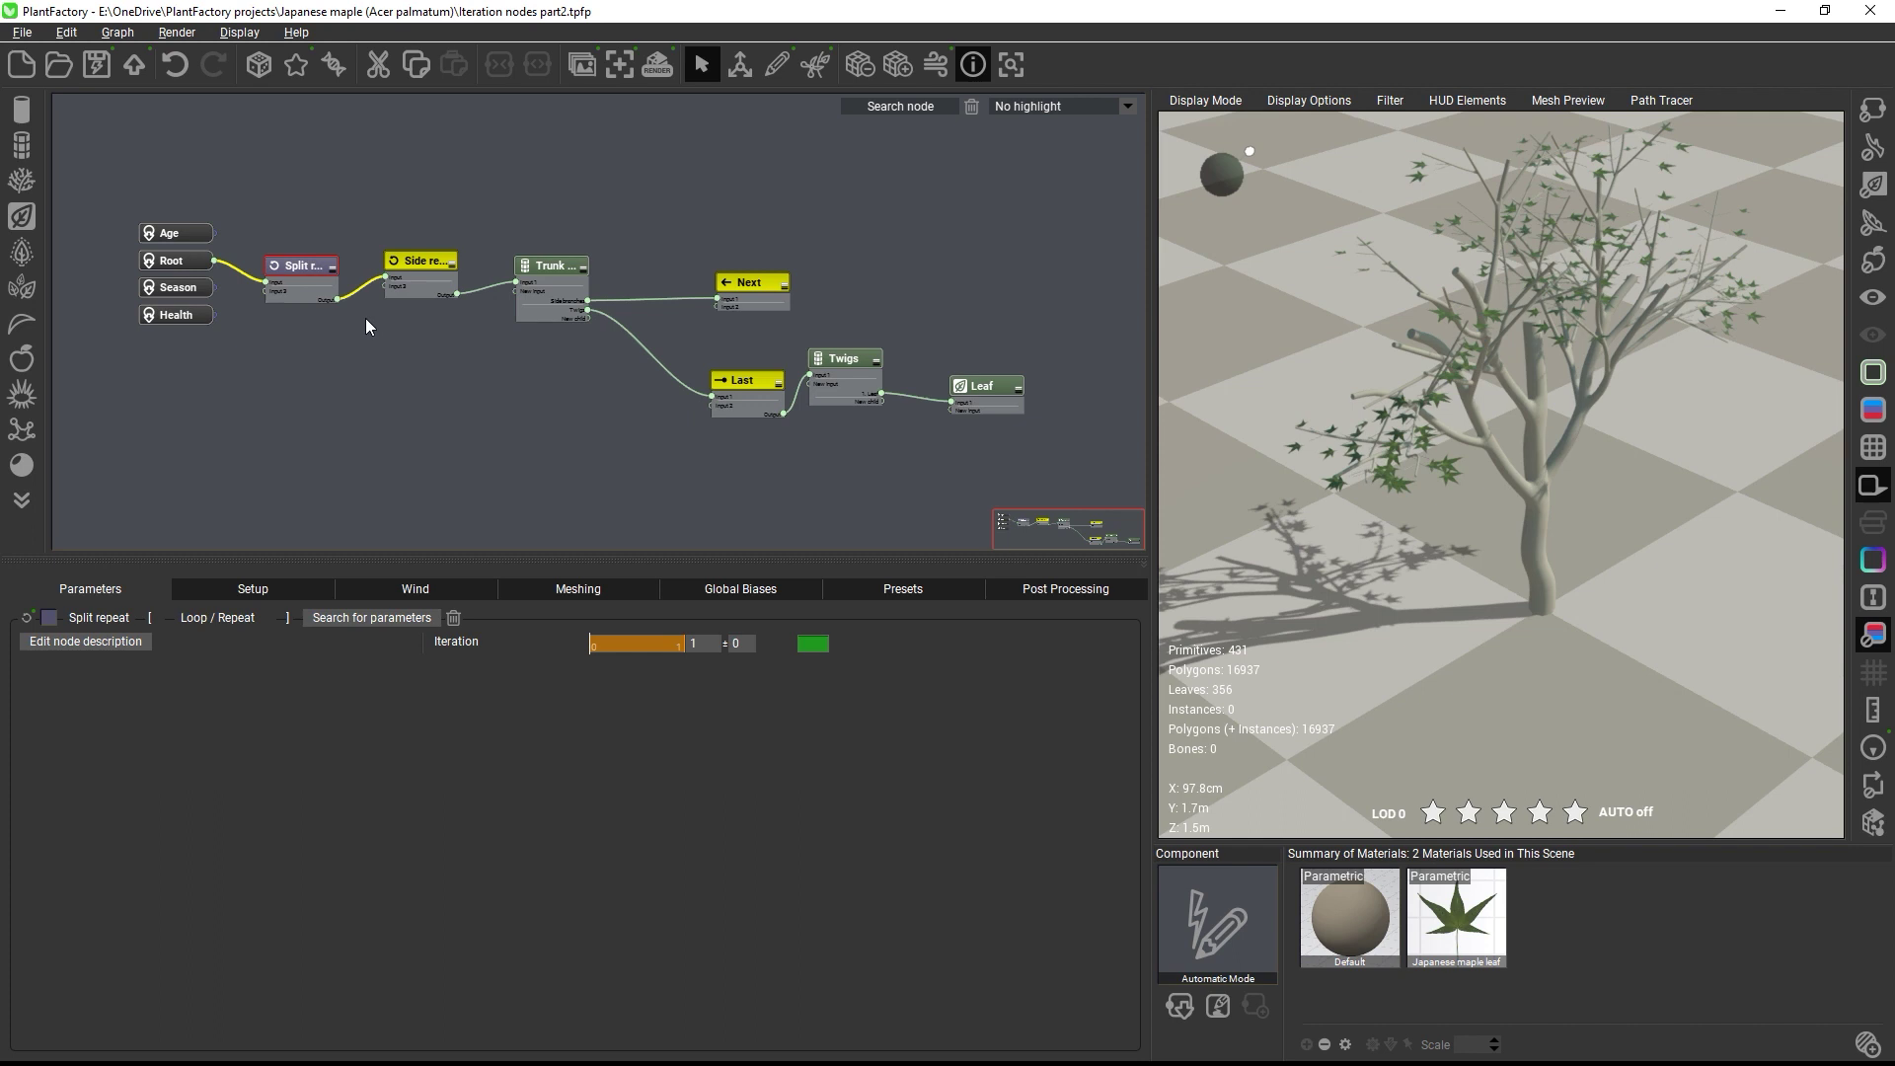
left_click(481, 394)
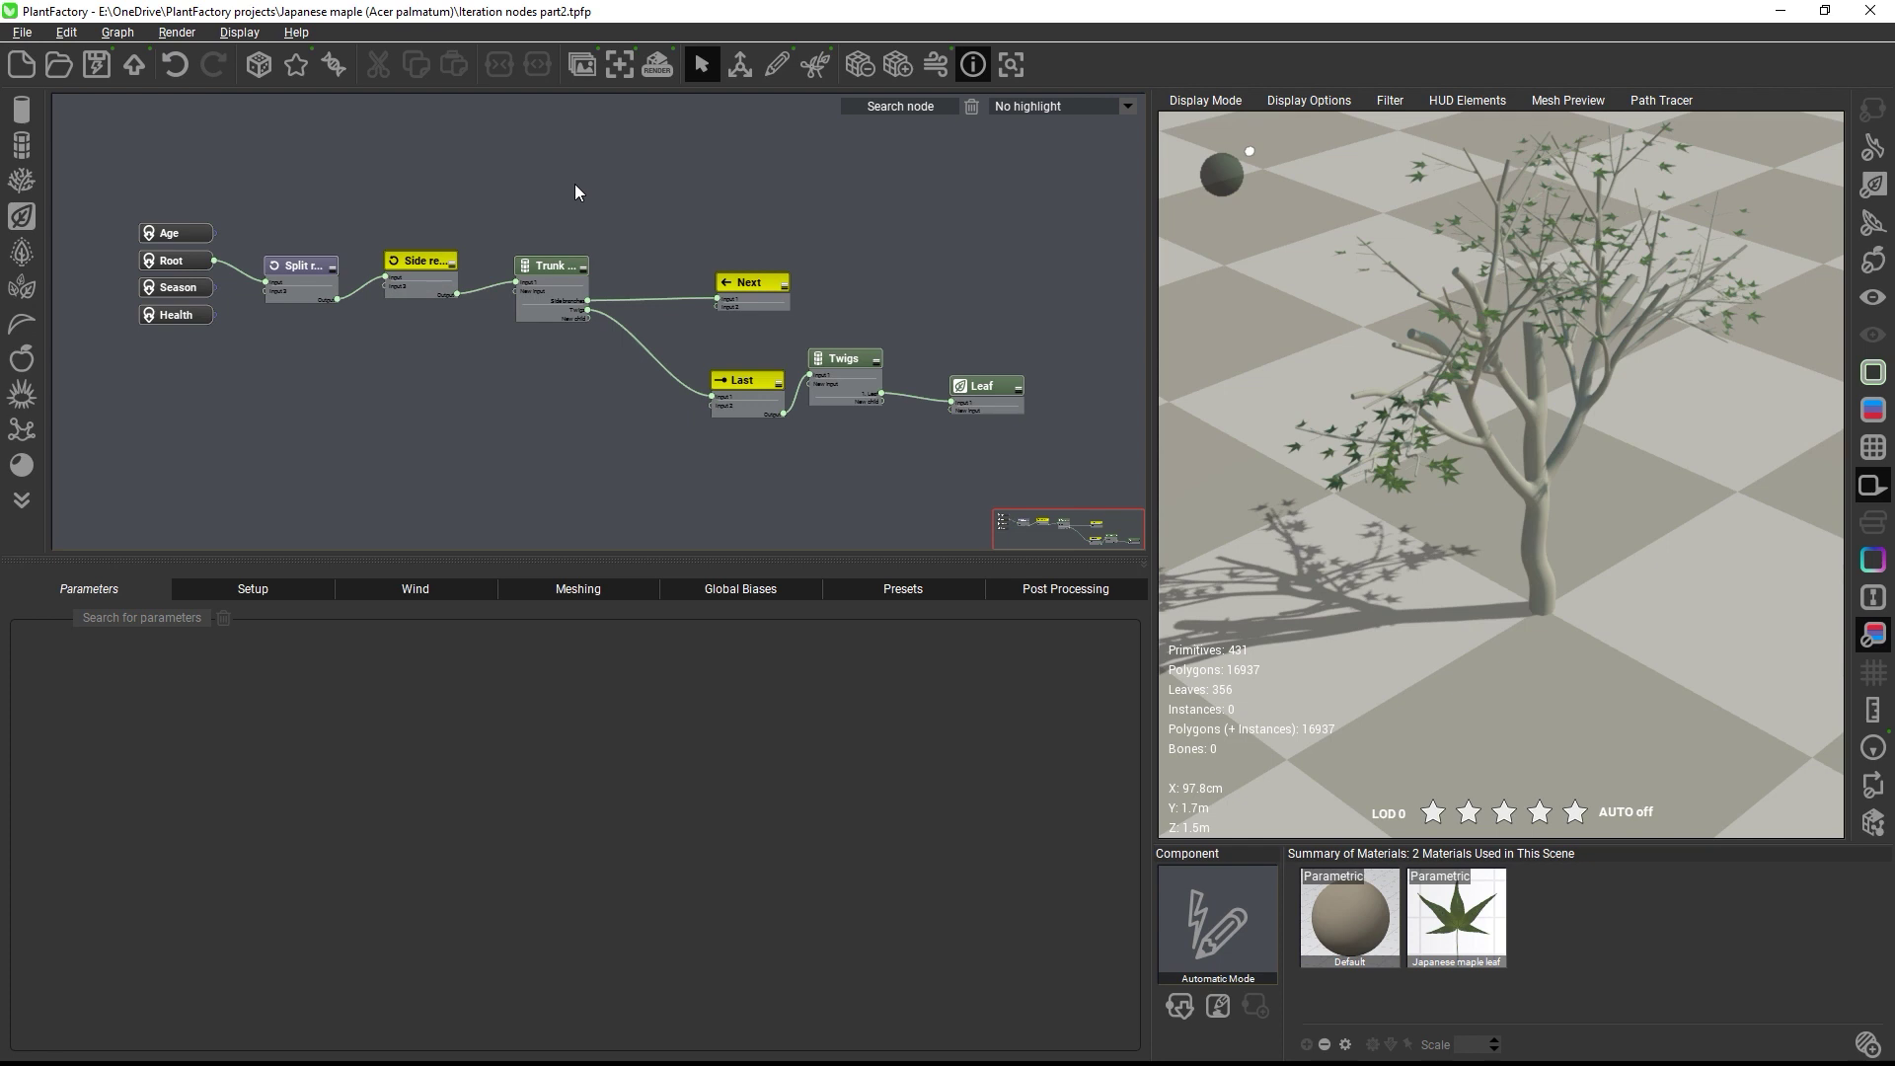
Step: Add a Repeater End loop node below the Last node and connect it to a new child output of the trunk node
right_click(550, 390)
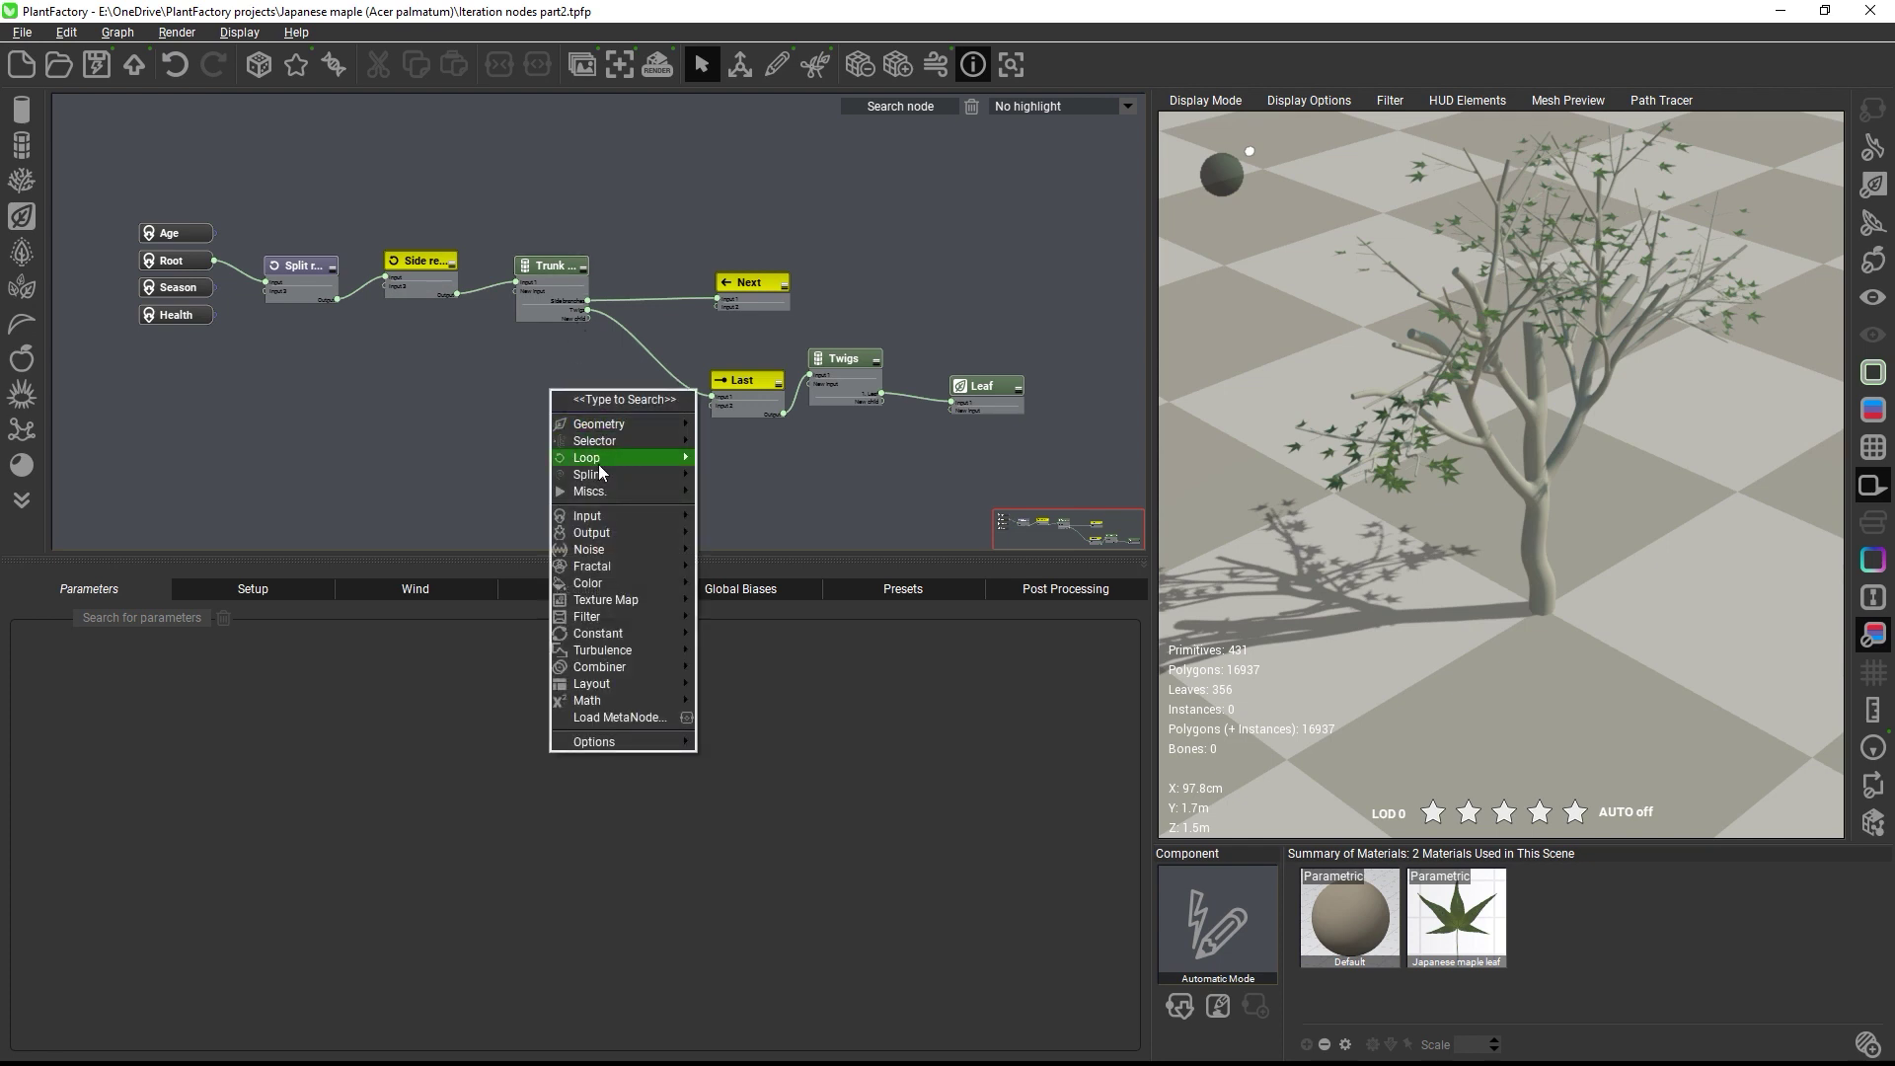
mouse_move(602, 462)
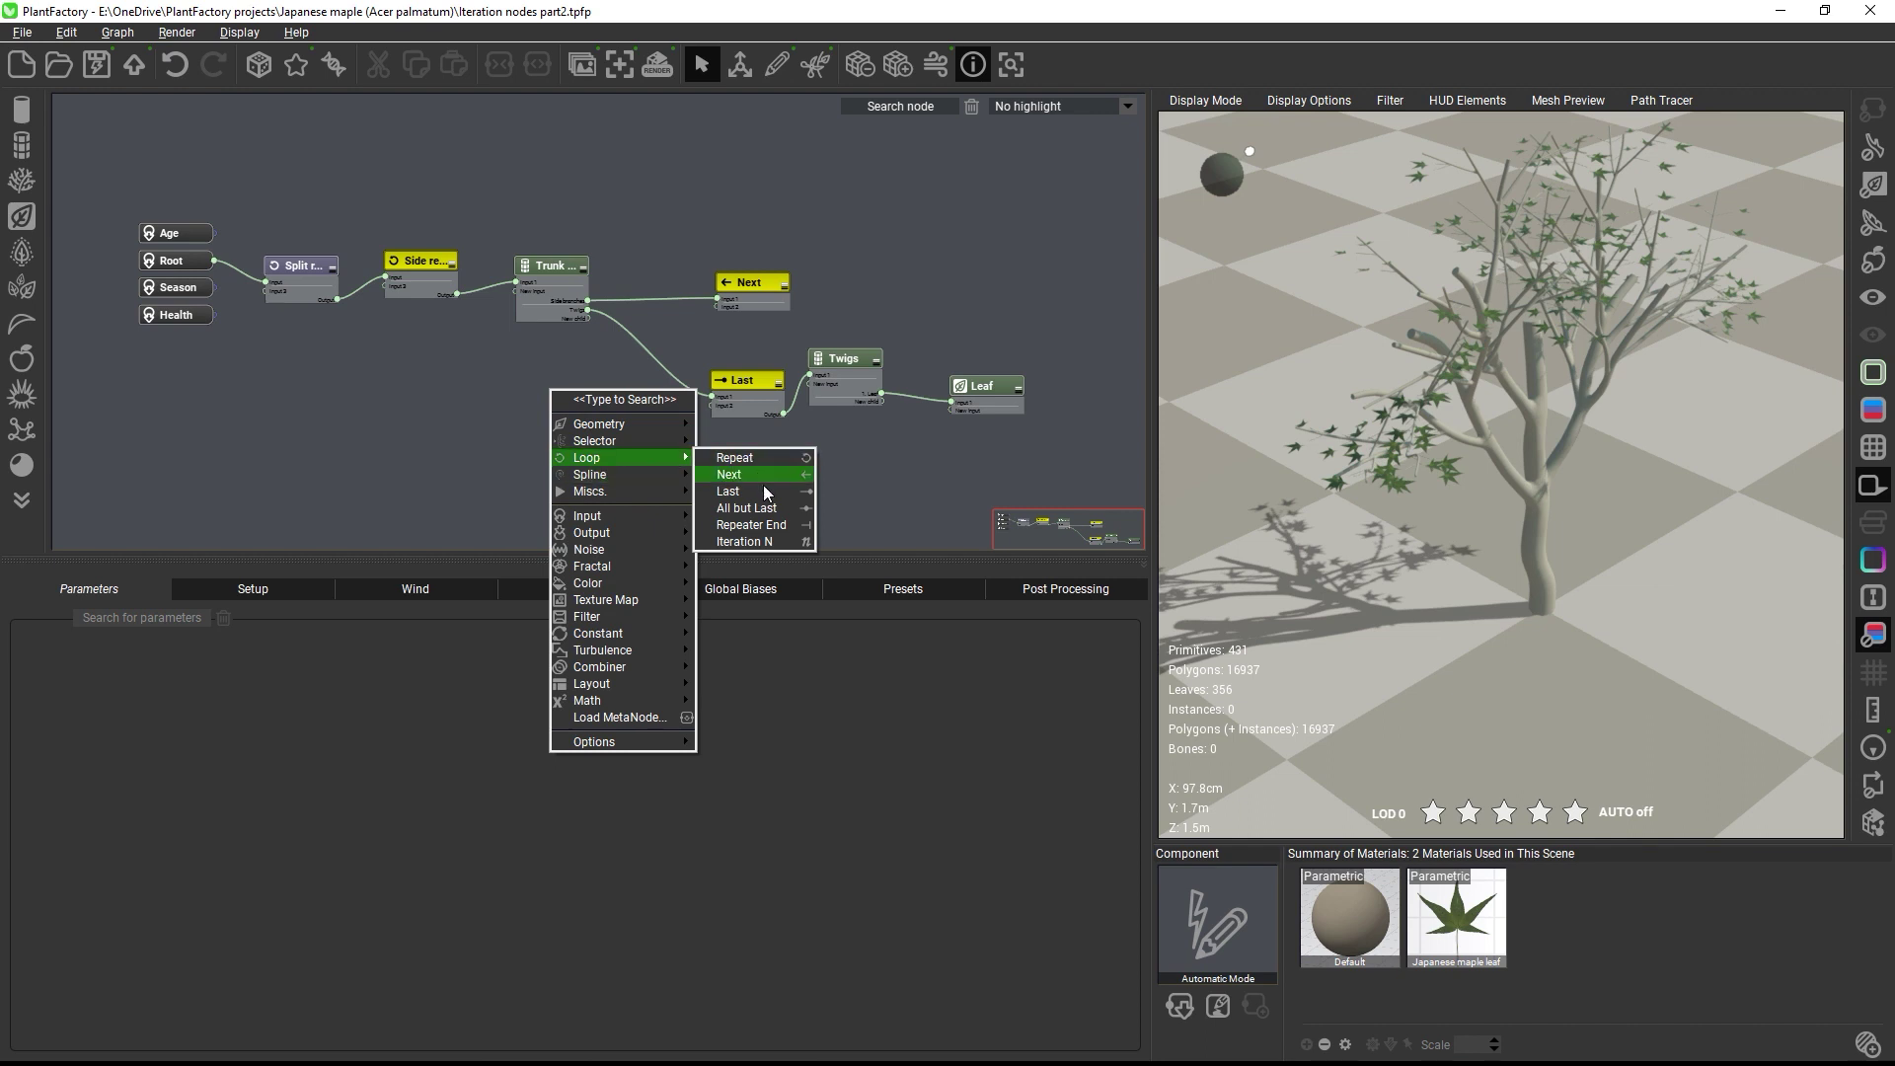
left_click(783, 531)
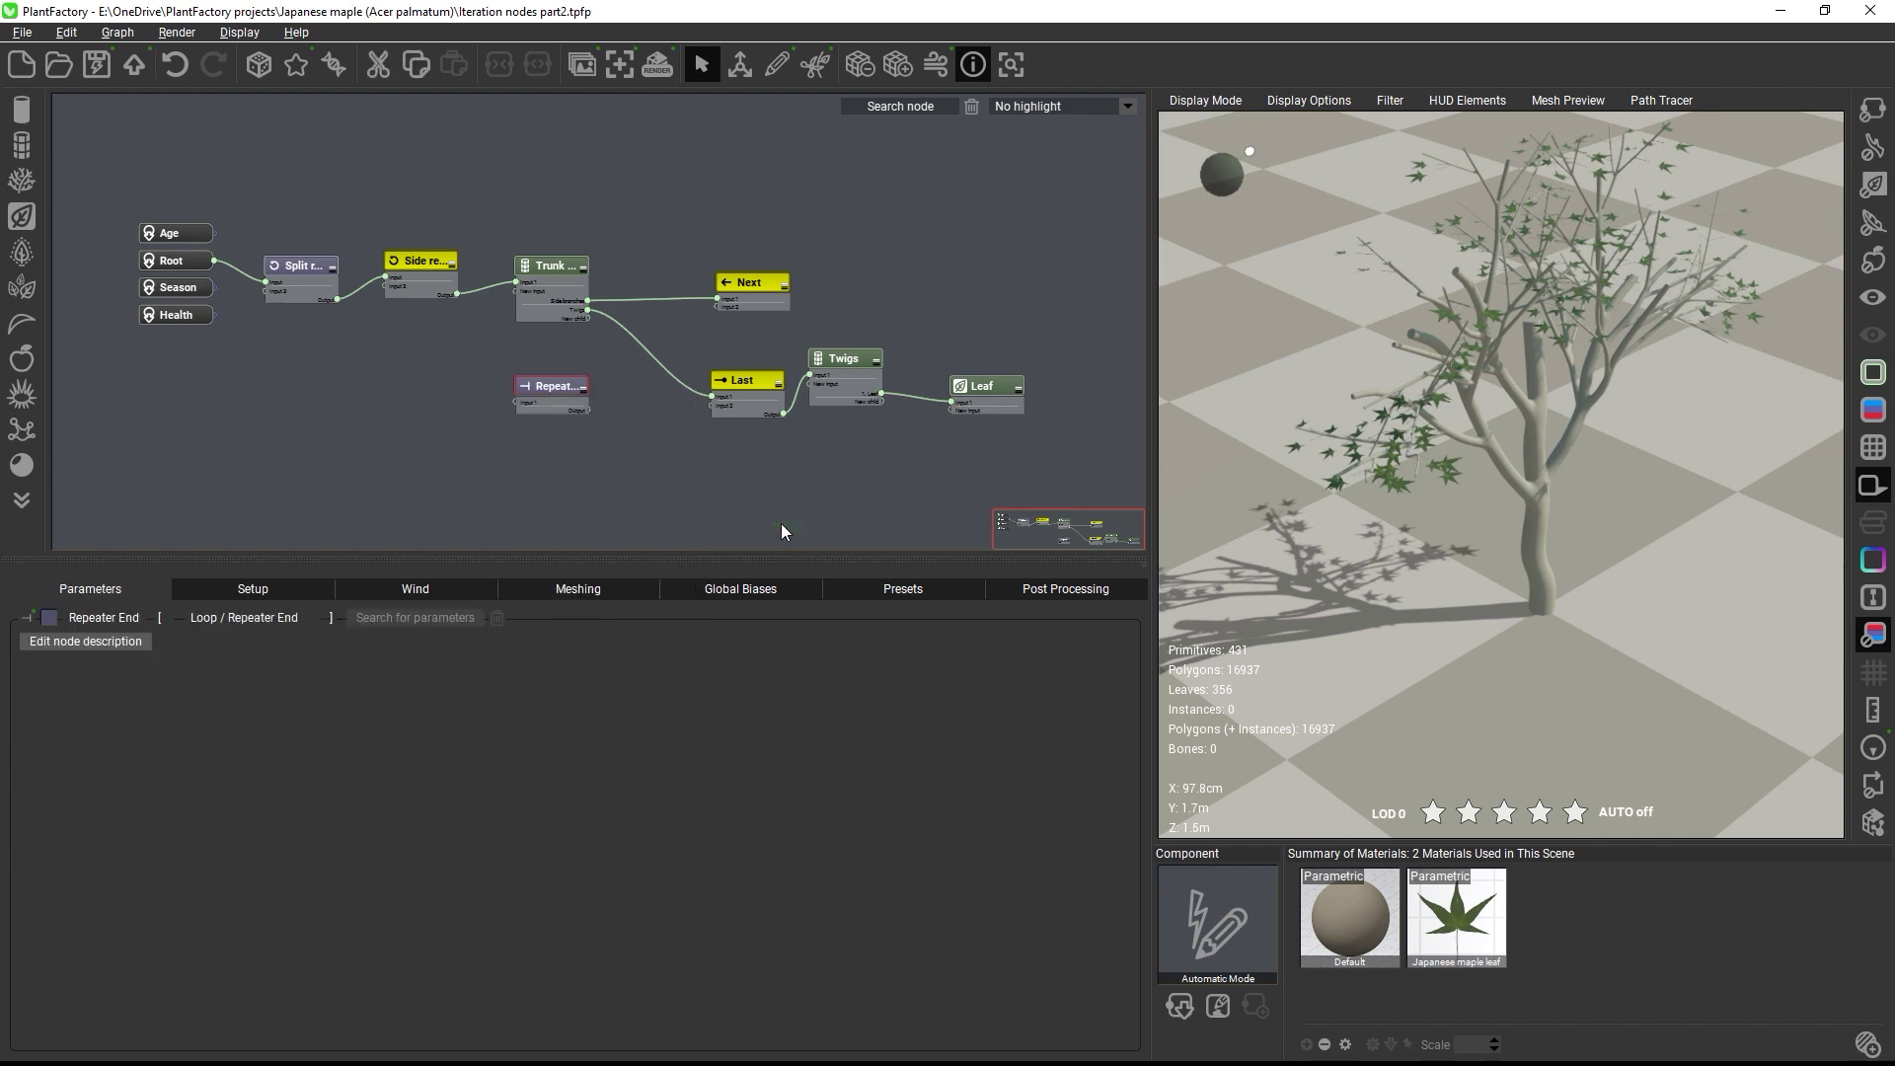
left_click_drag(559, 388, 690, 466)
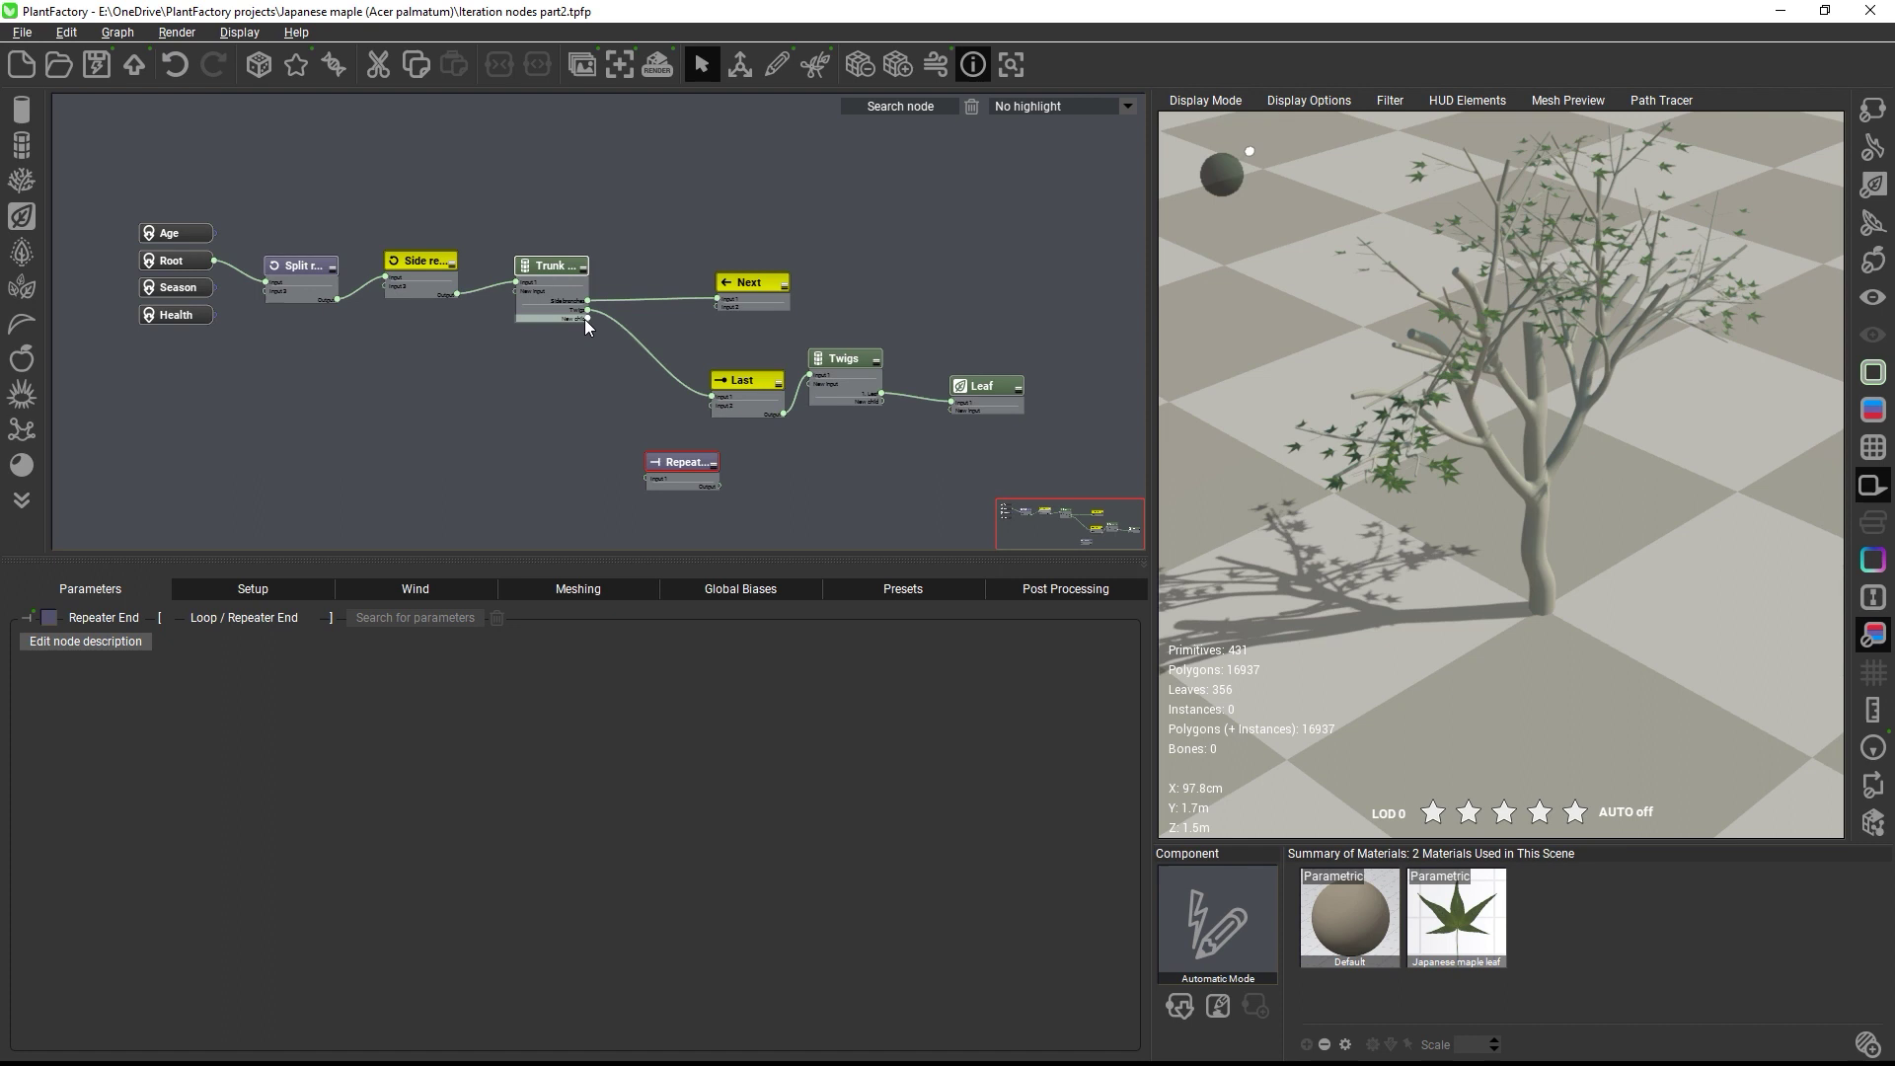
mouse_move(586, 317)
left_mouse_down()
mouse_move(656, 480)
mouse_move(753, 457)
left_mouse_up()
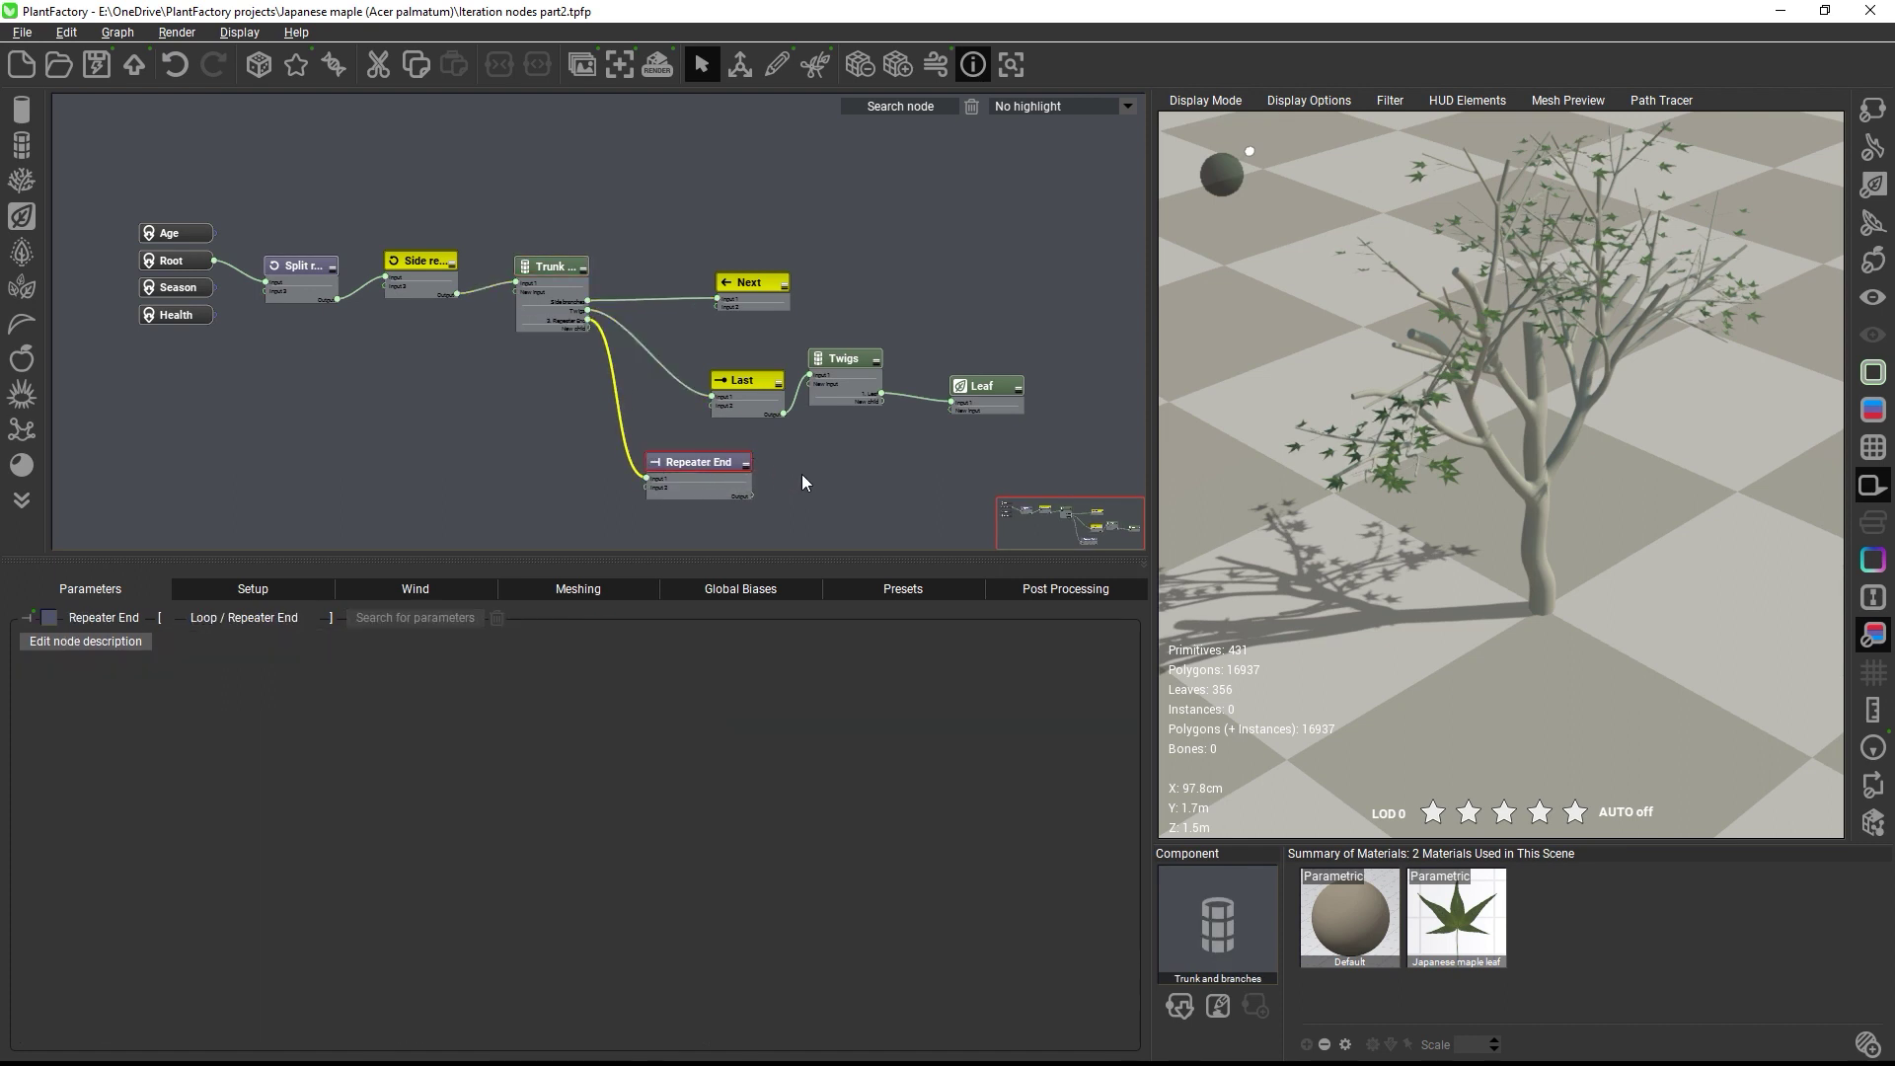
left_click(803, 476)
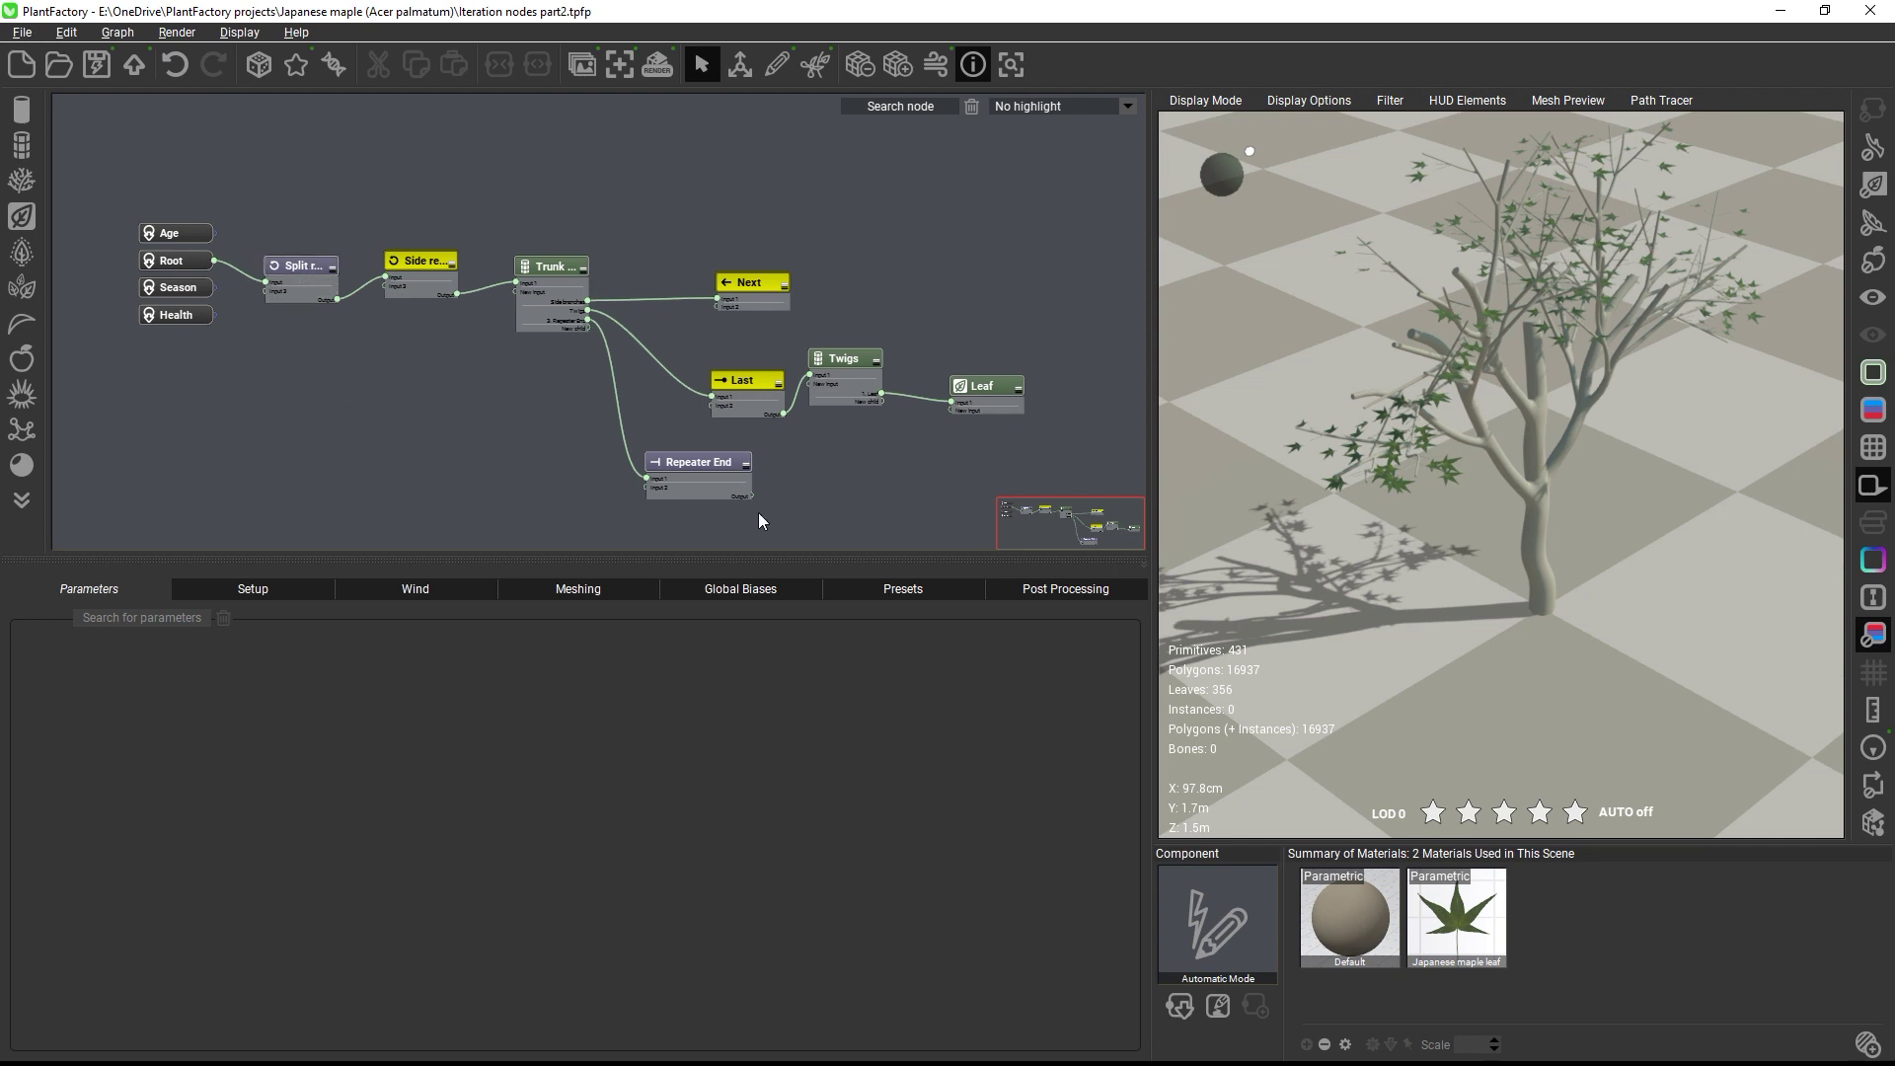
Step: Add a Next node connected to the Repeater End output and place it close beside that node
left_click_drag(751, 497, 849, 487)
type("next")
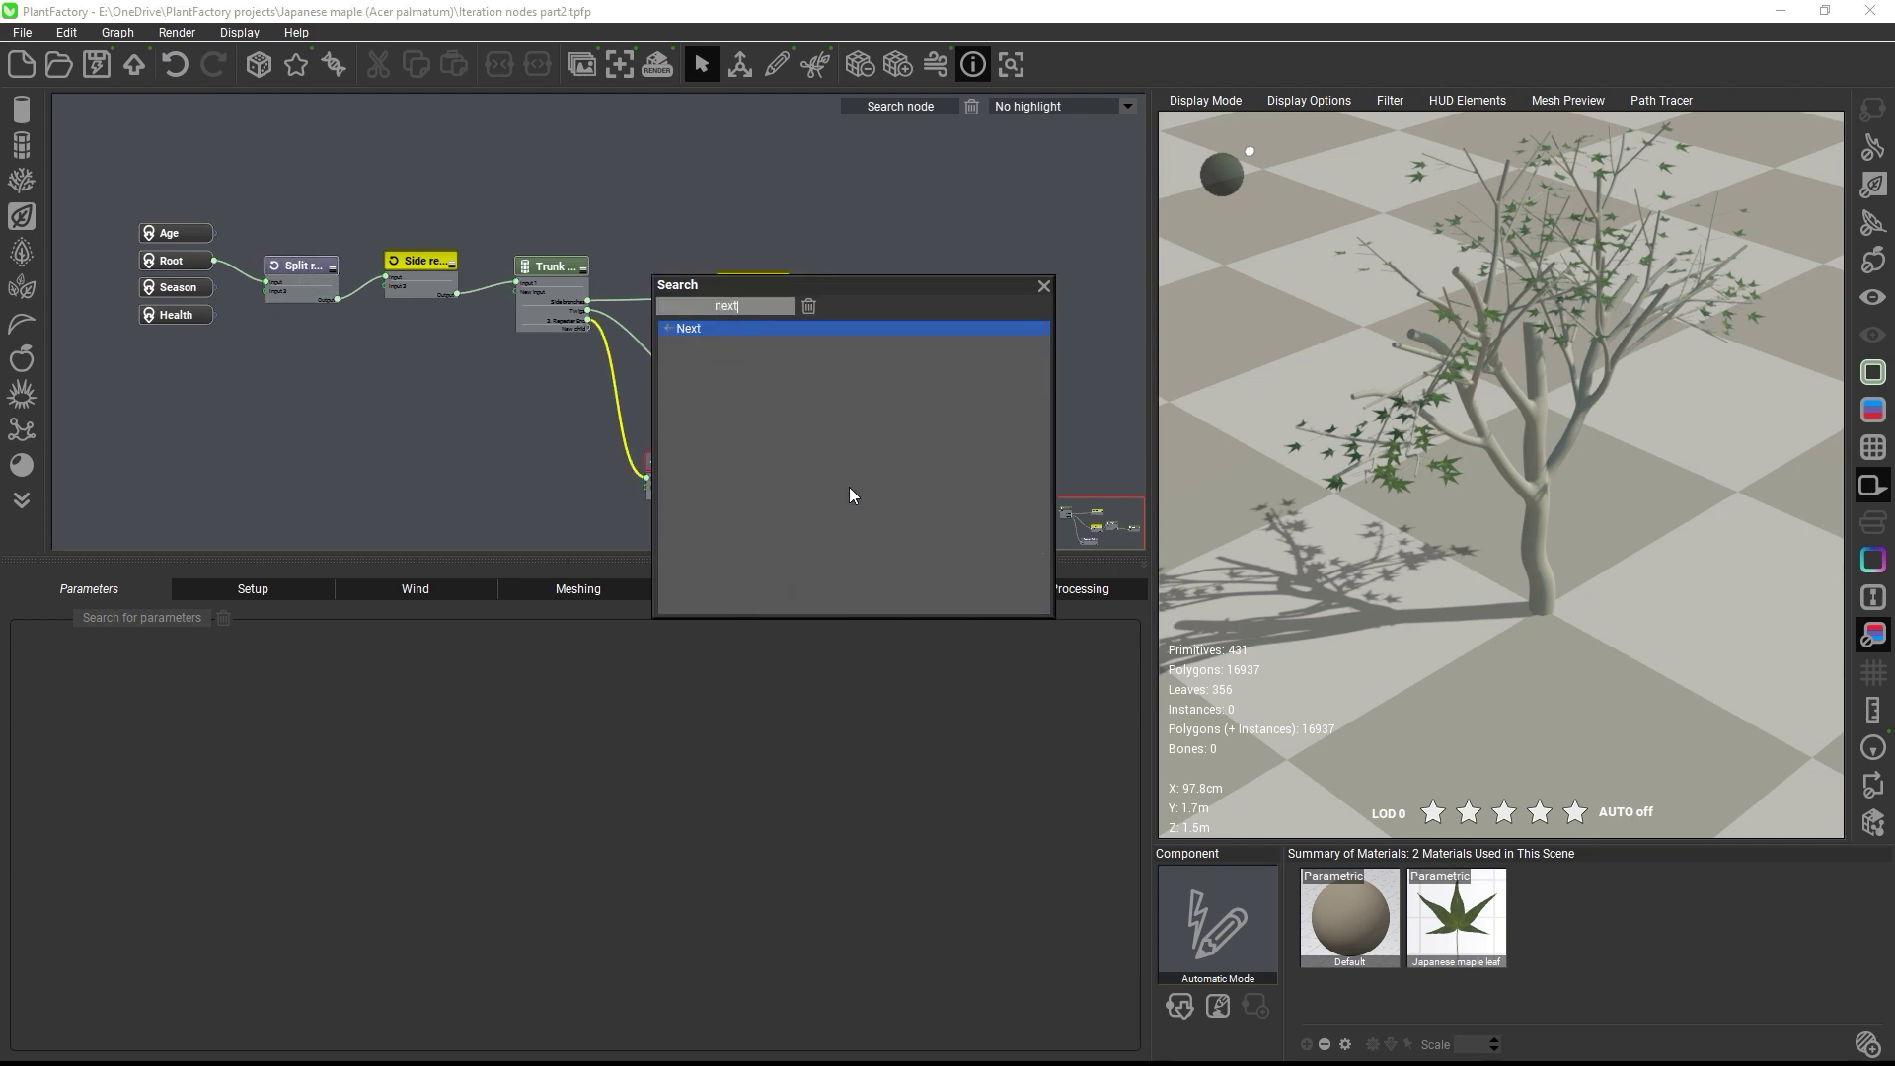
key("Return")
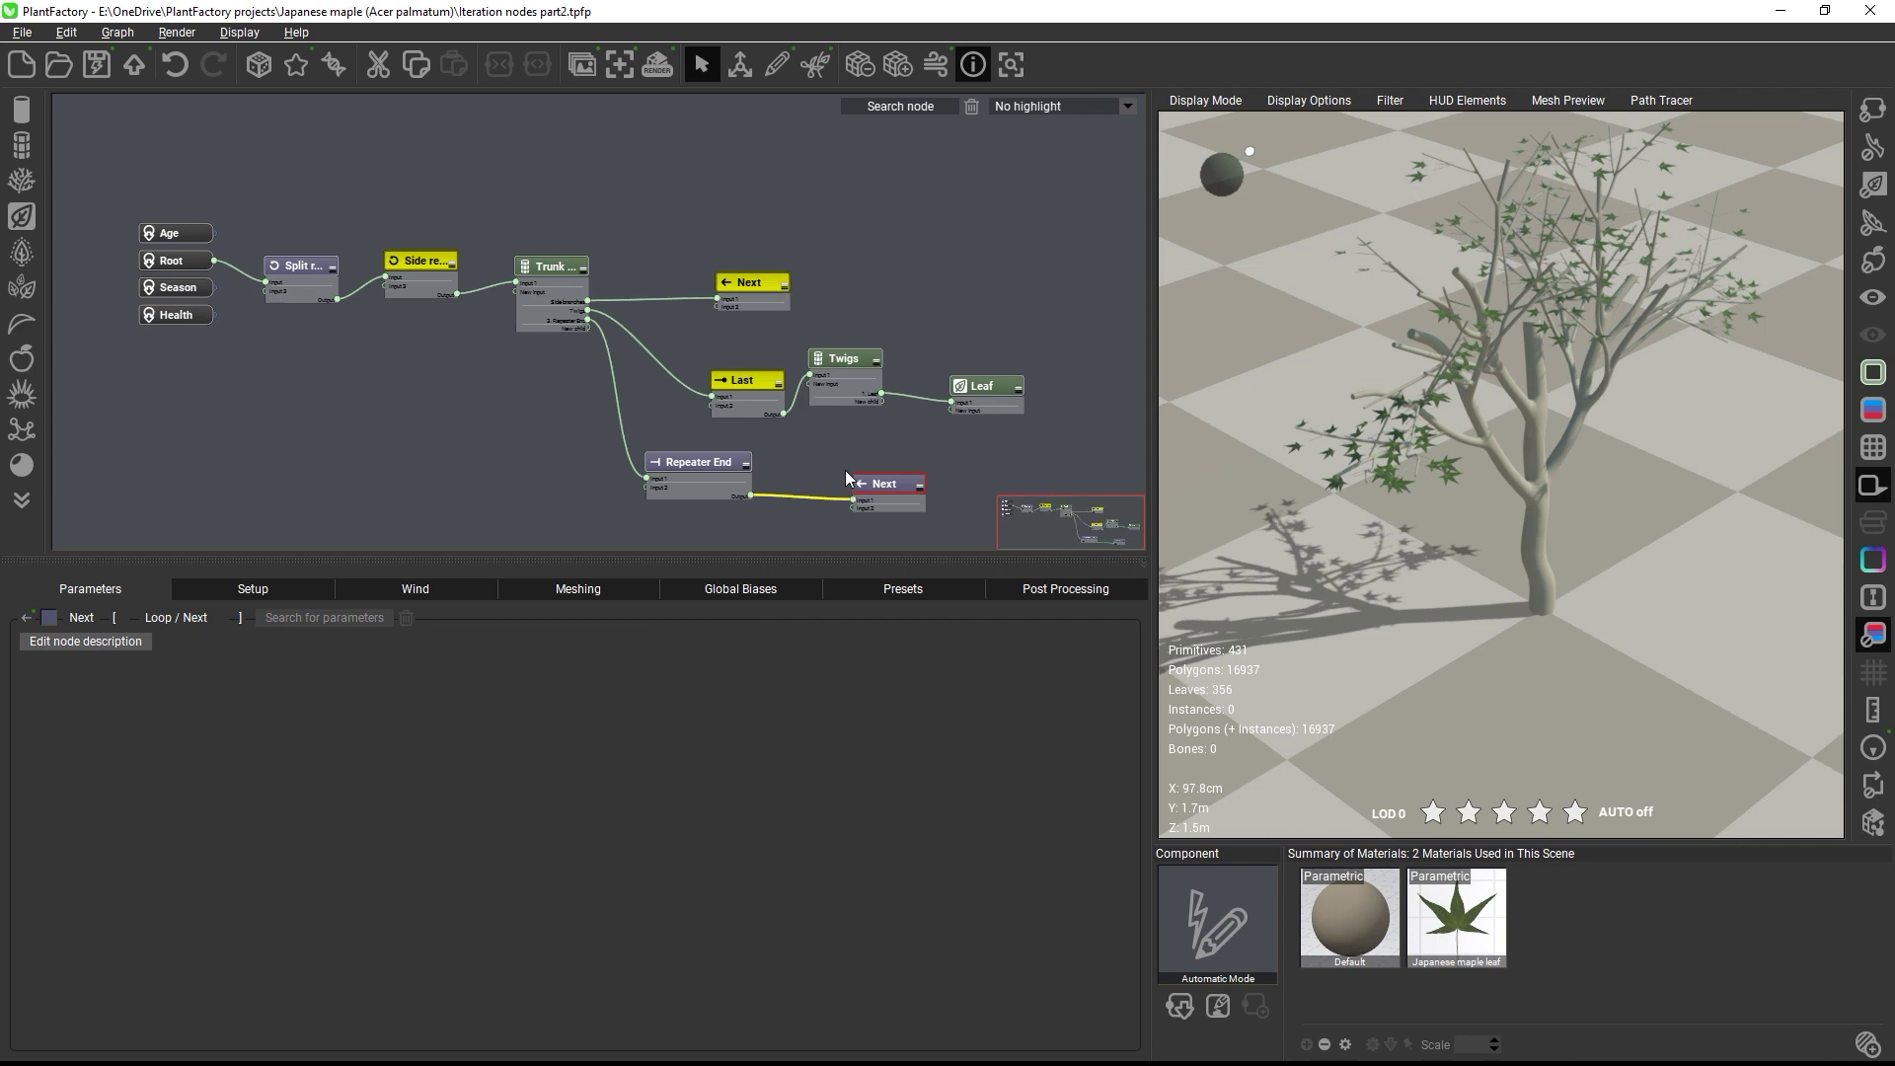
left_click_drag(867, 483, 807, 483)
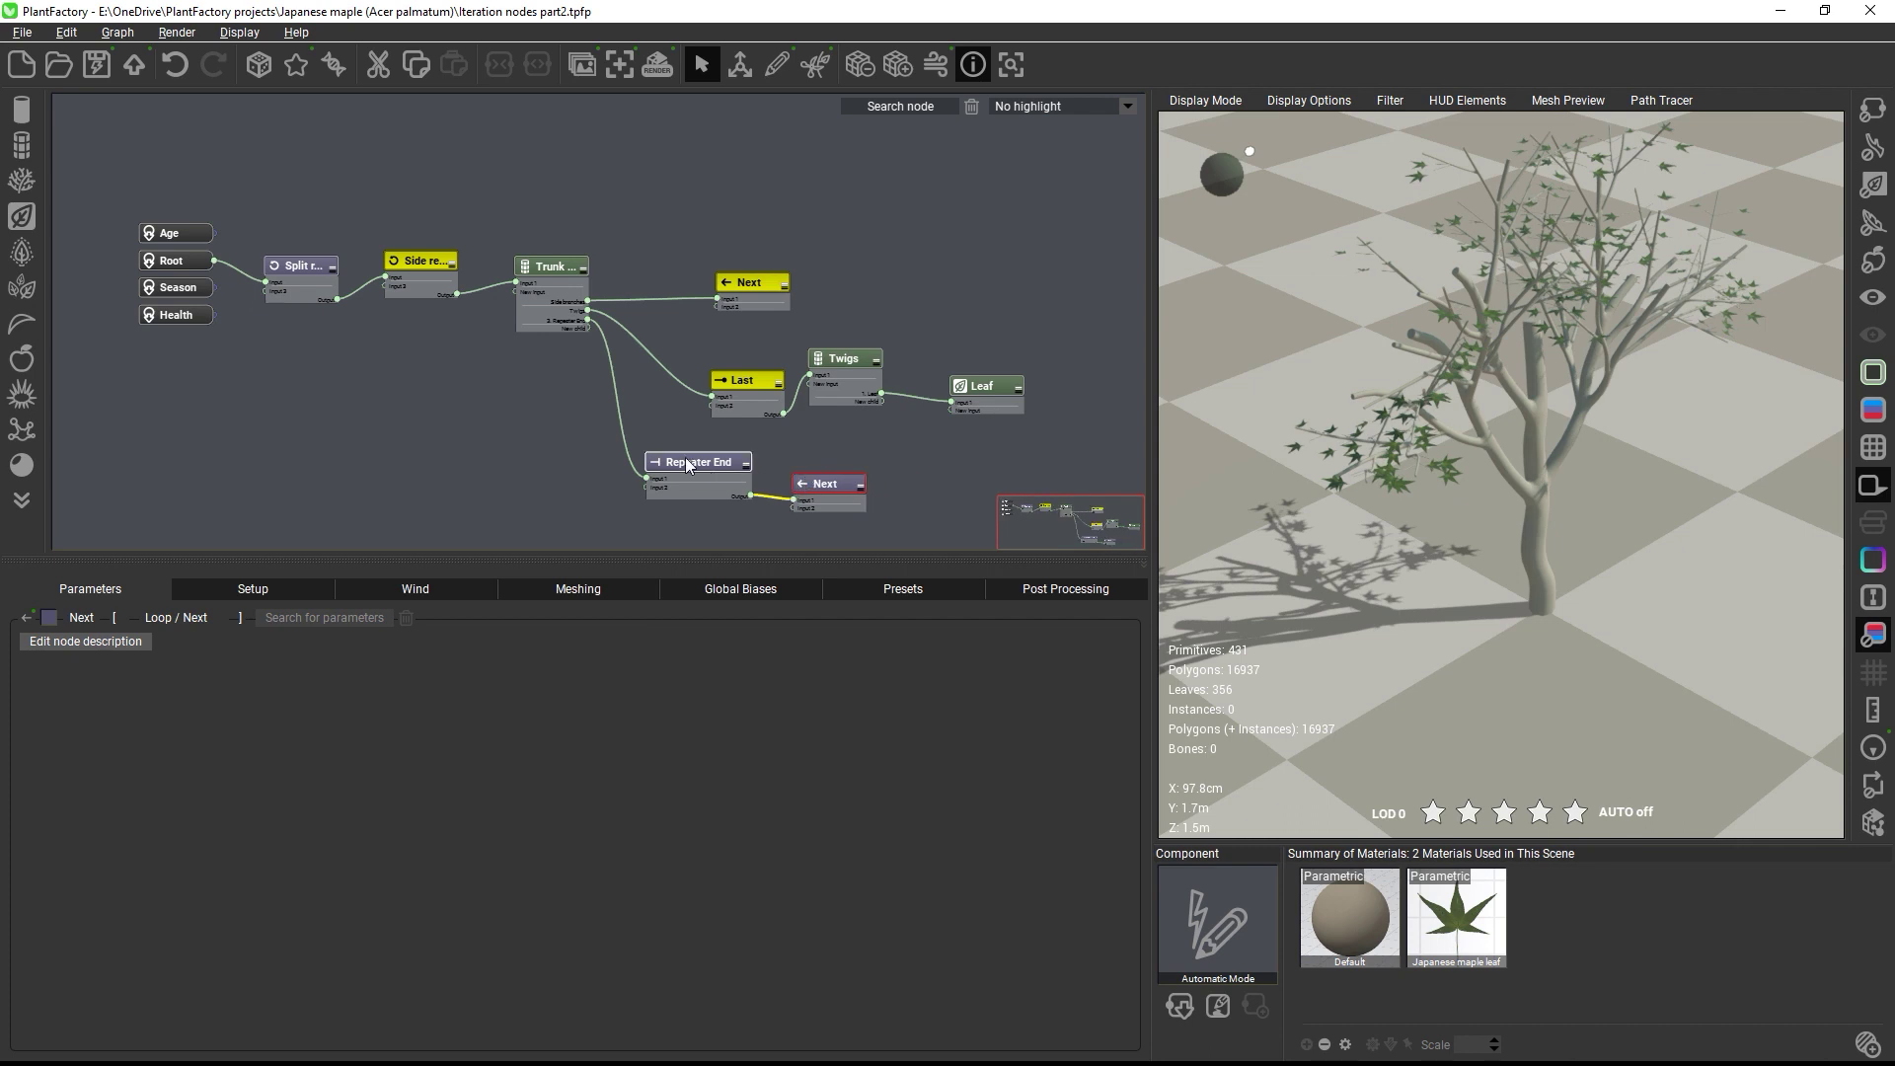
Step: Set the Iteration of the Split repeat node to 2
left_click(296, 268)
double_click(694, 644)
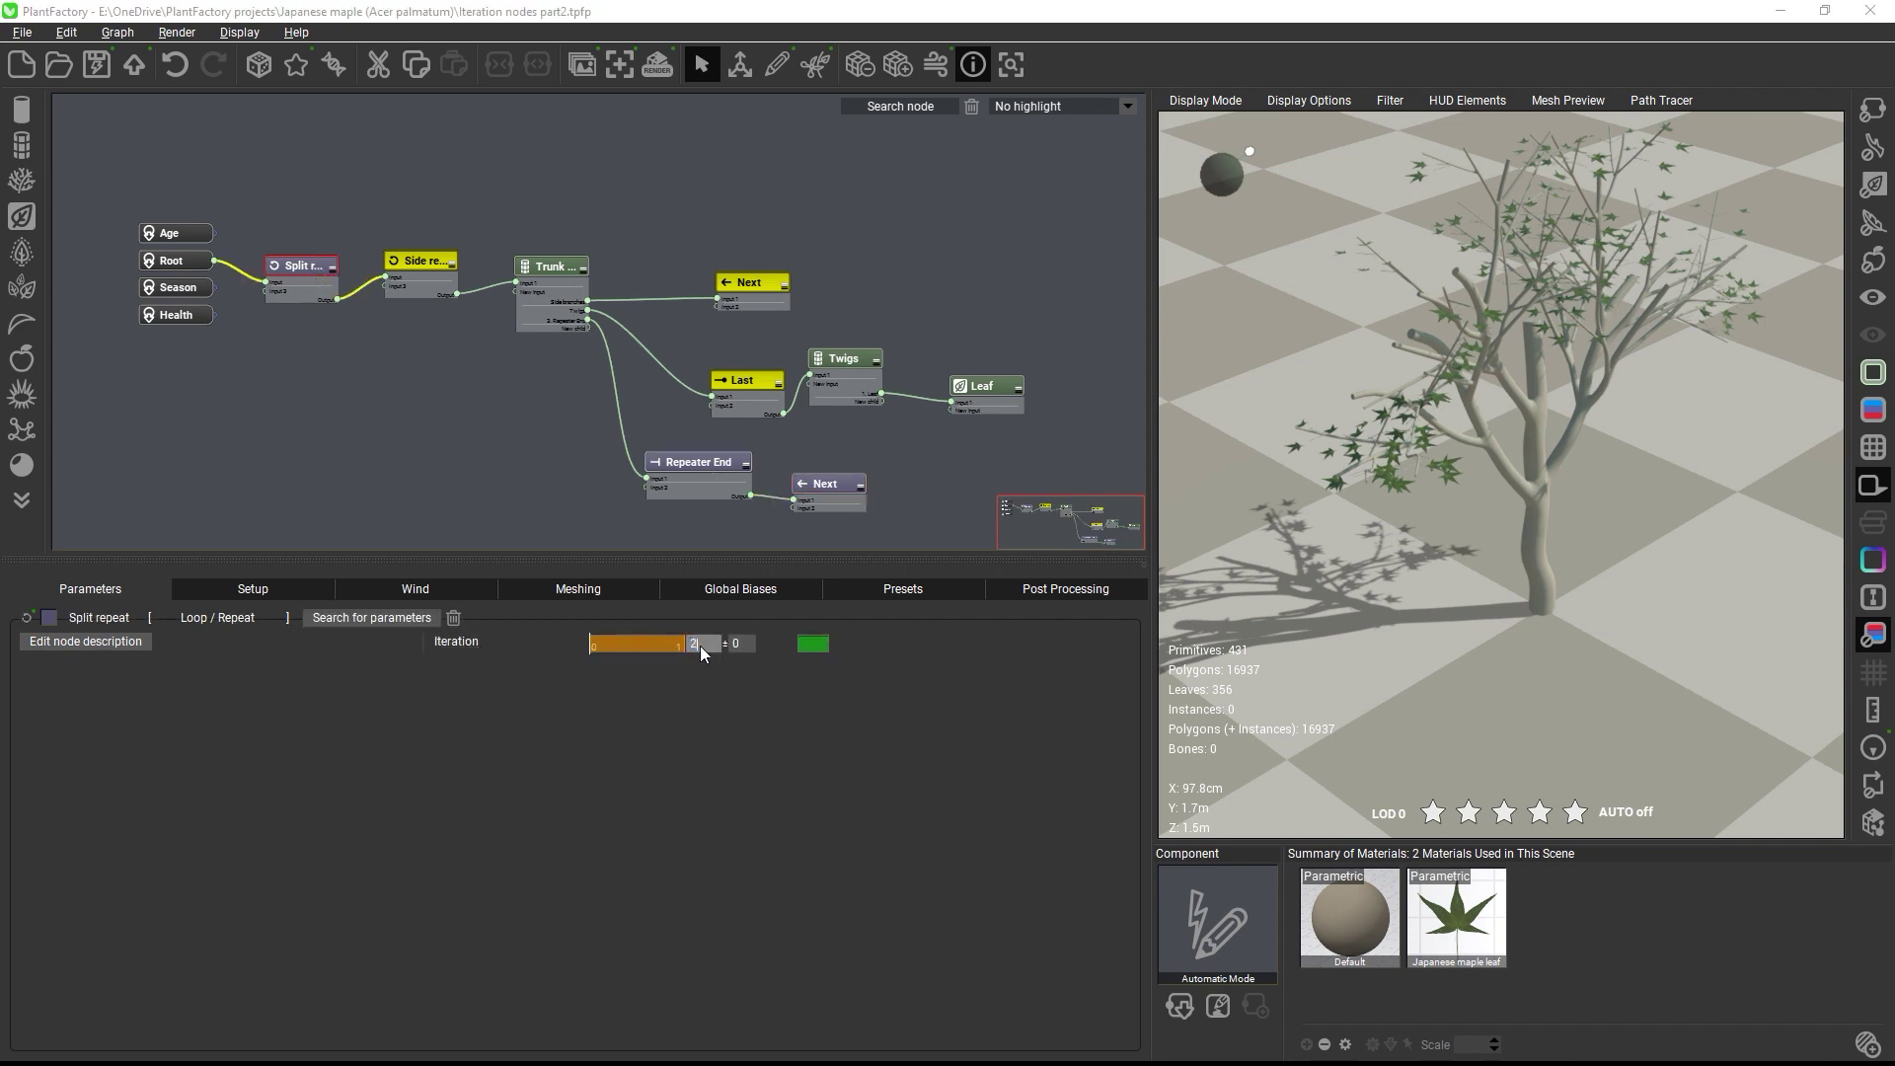
type("2")
key("Return")
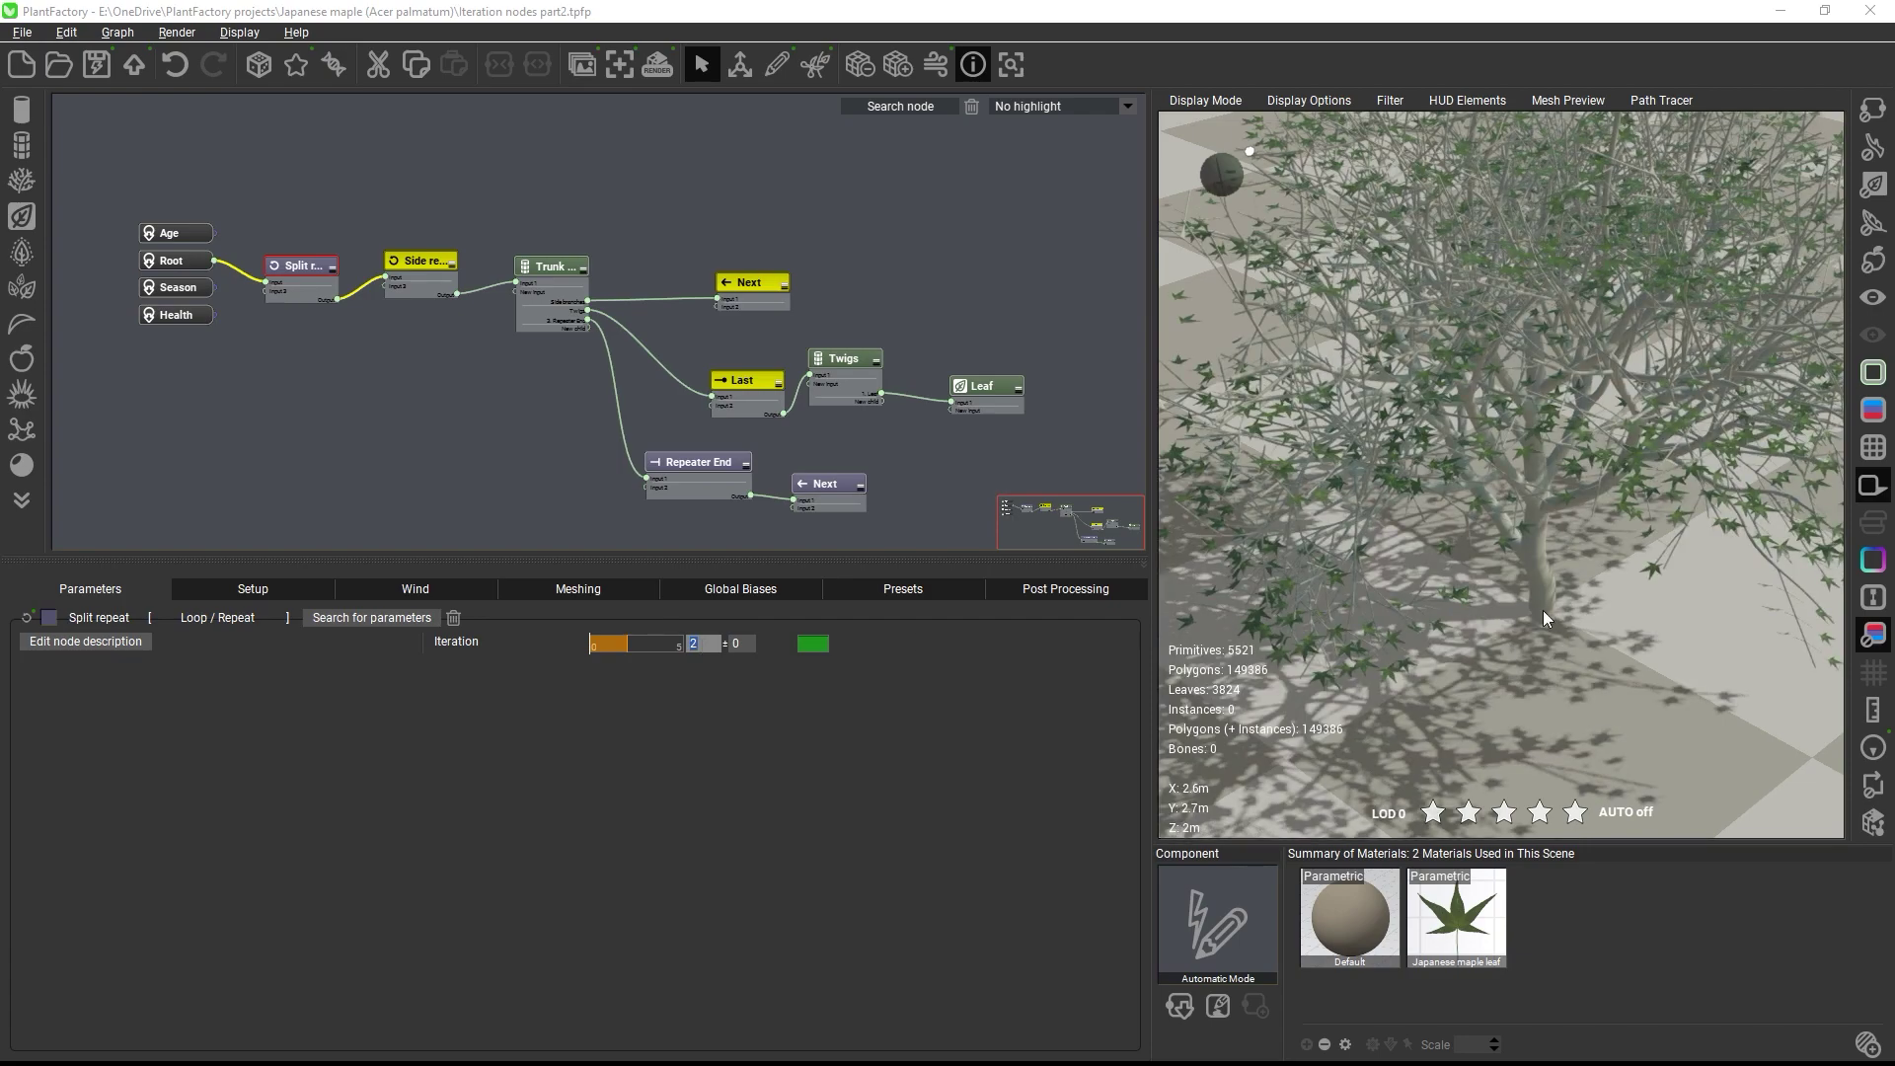
scroll(1526, 566, "down", 5)
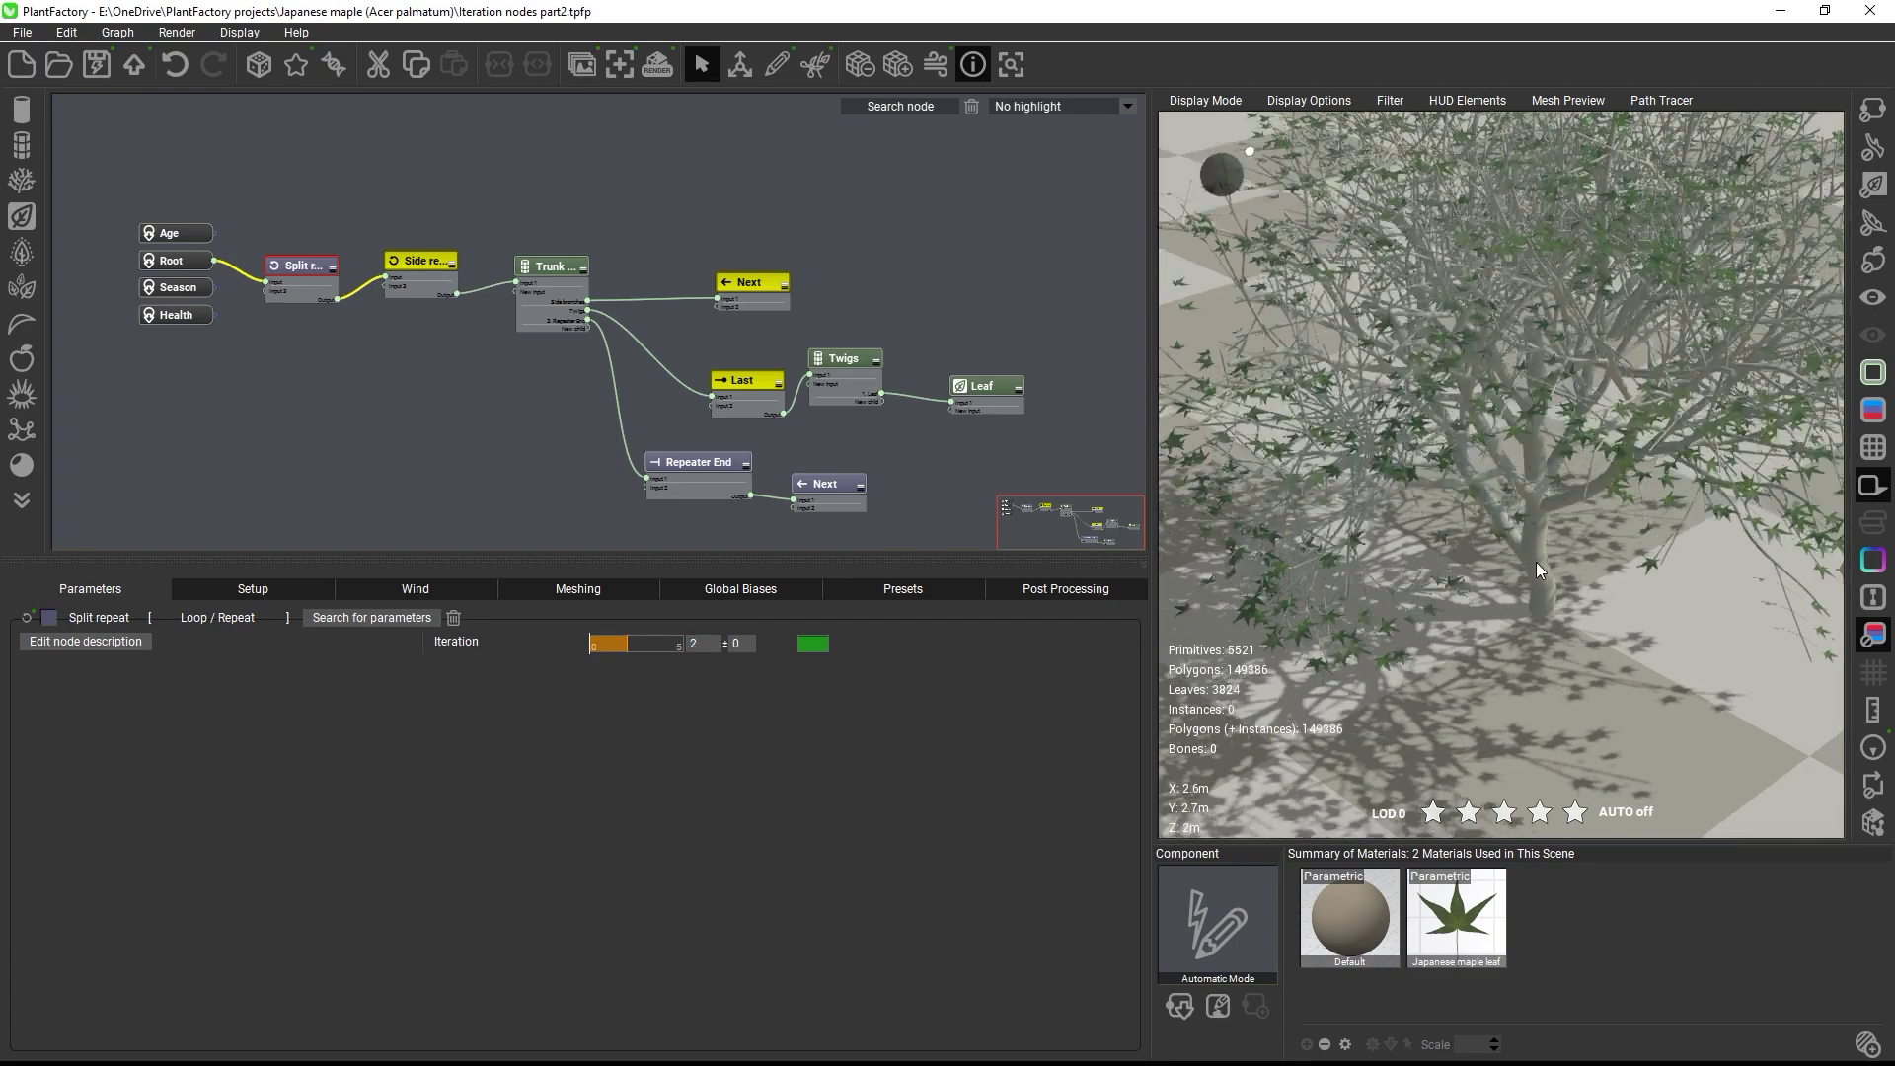
left_click_drag(1505, 558, 1485, 595)
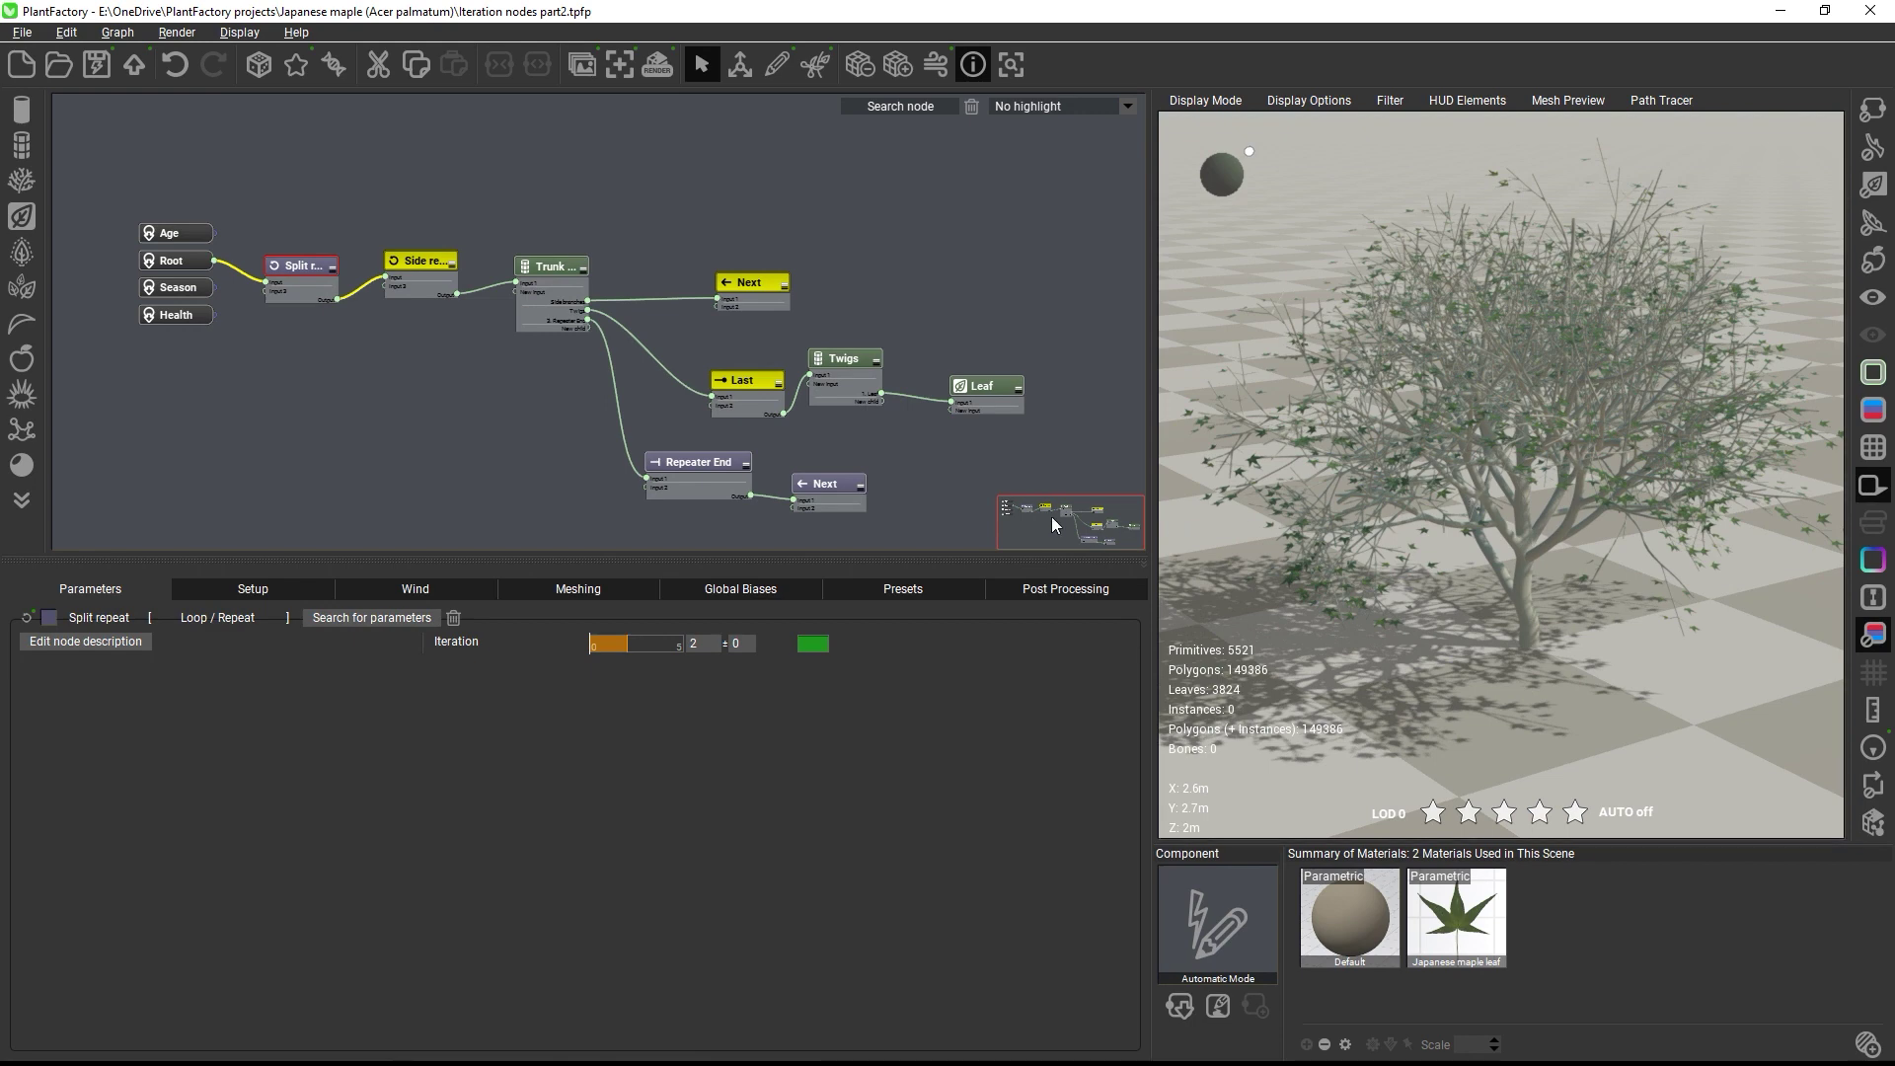
Step: Rename the trunk node's third child set, the Repeater End connection, as "Split on Tip"
left_click(551, 271)
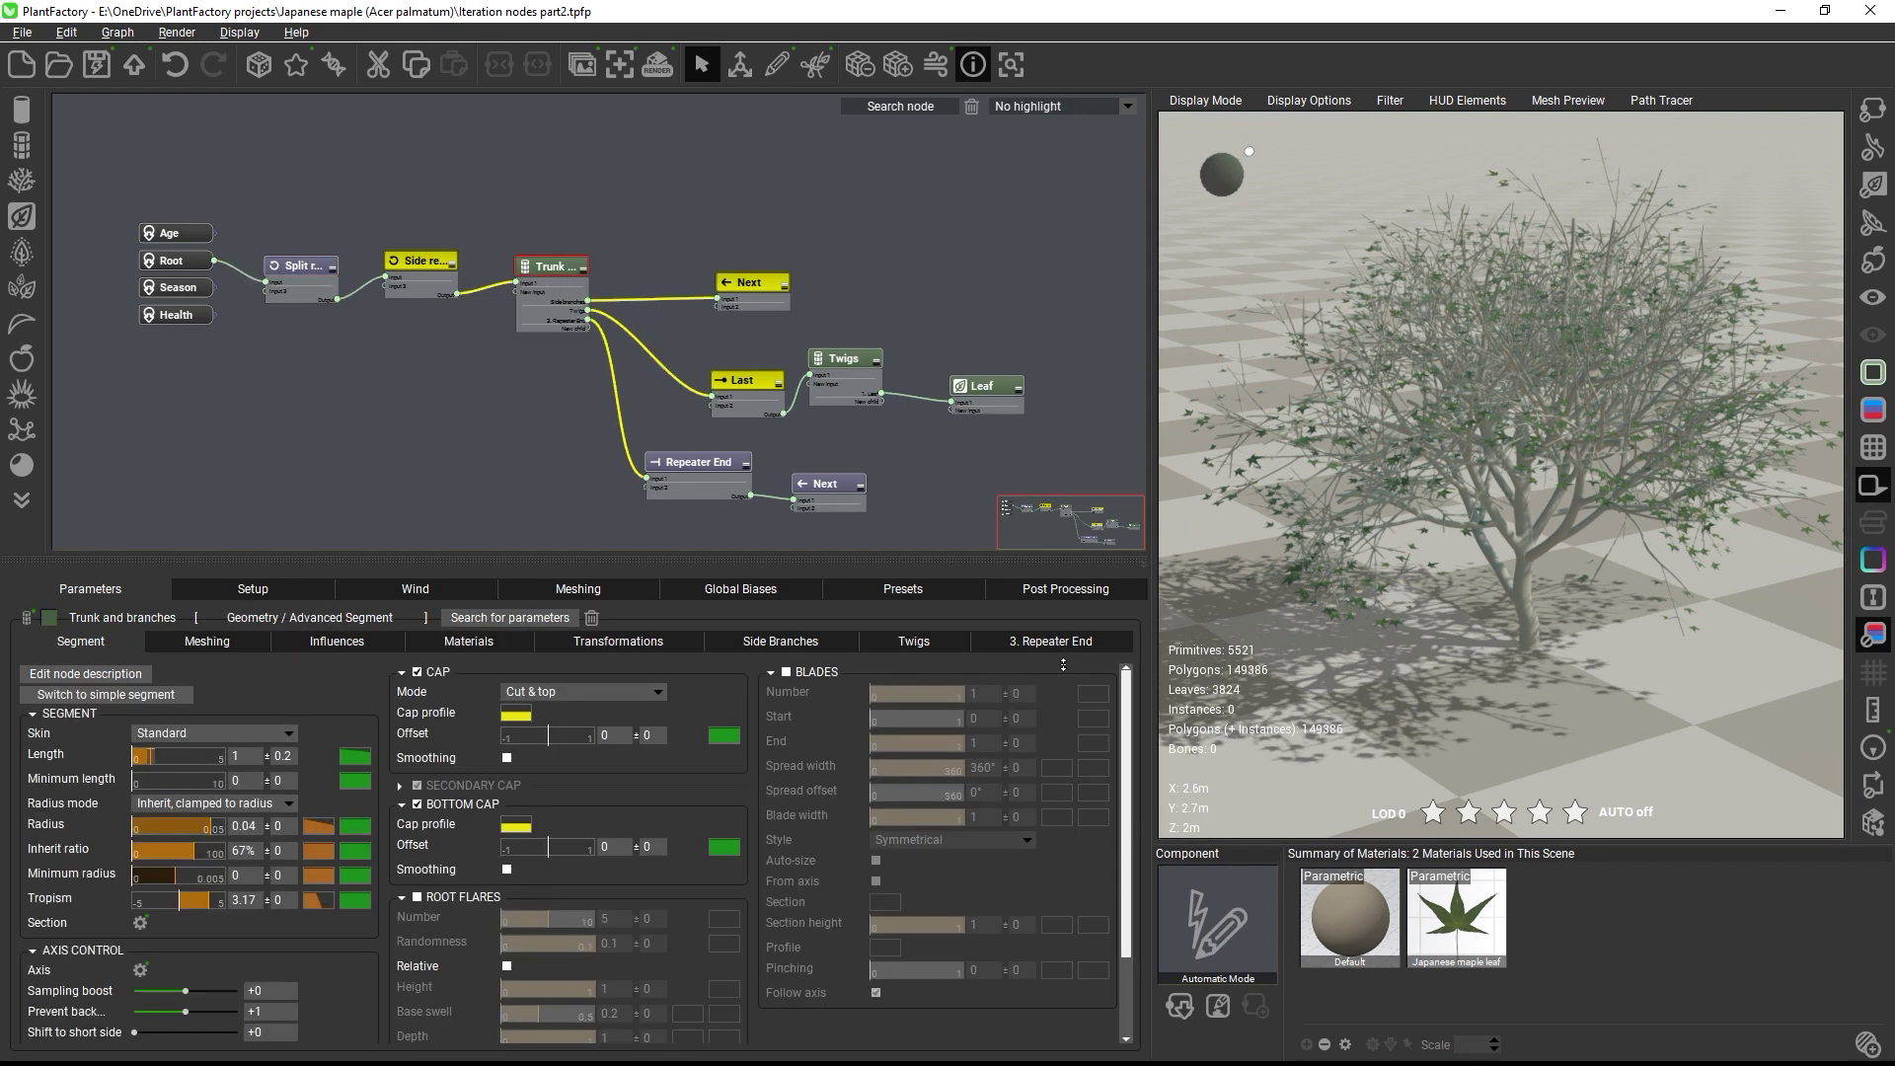
left_click(1043, 643)
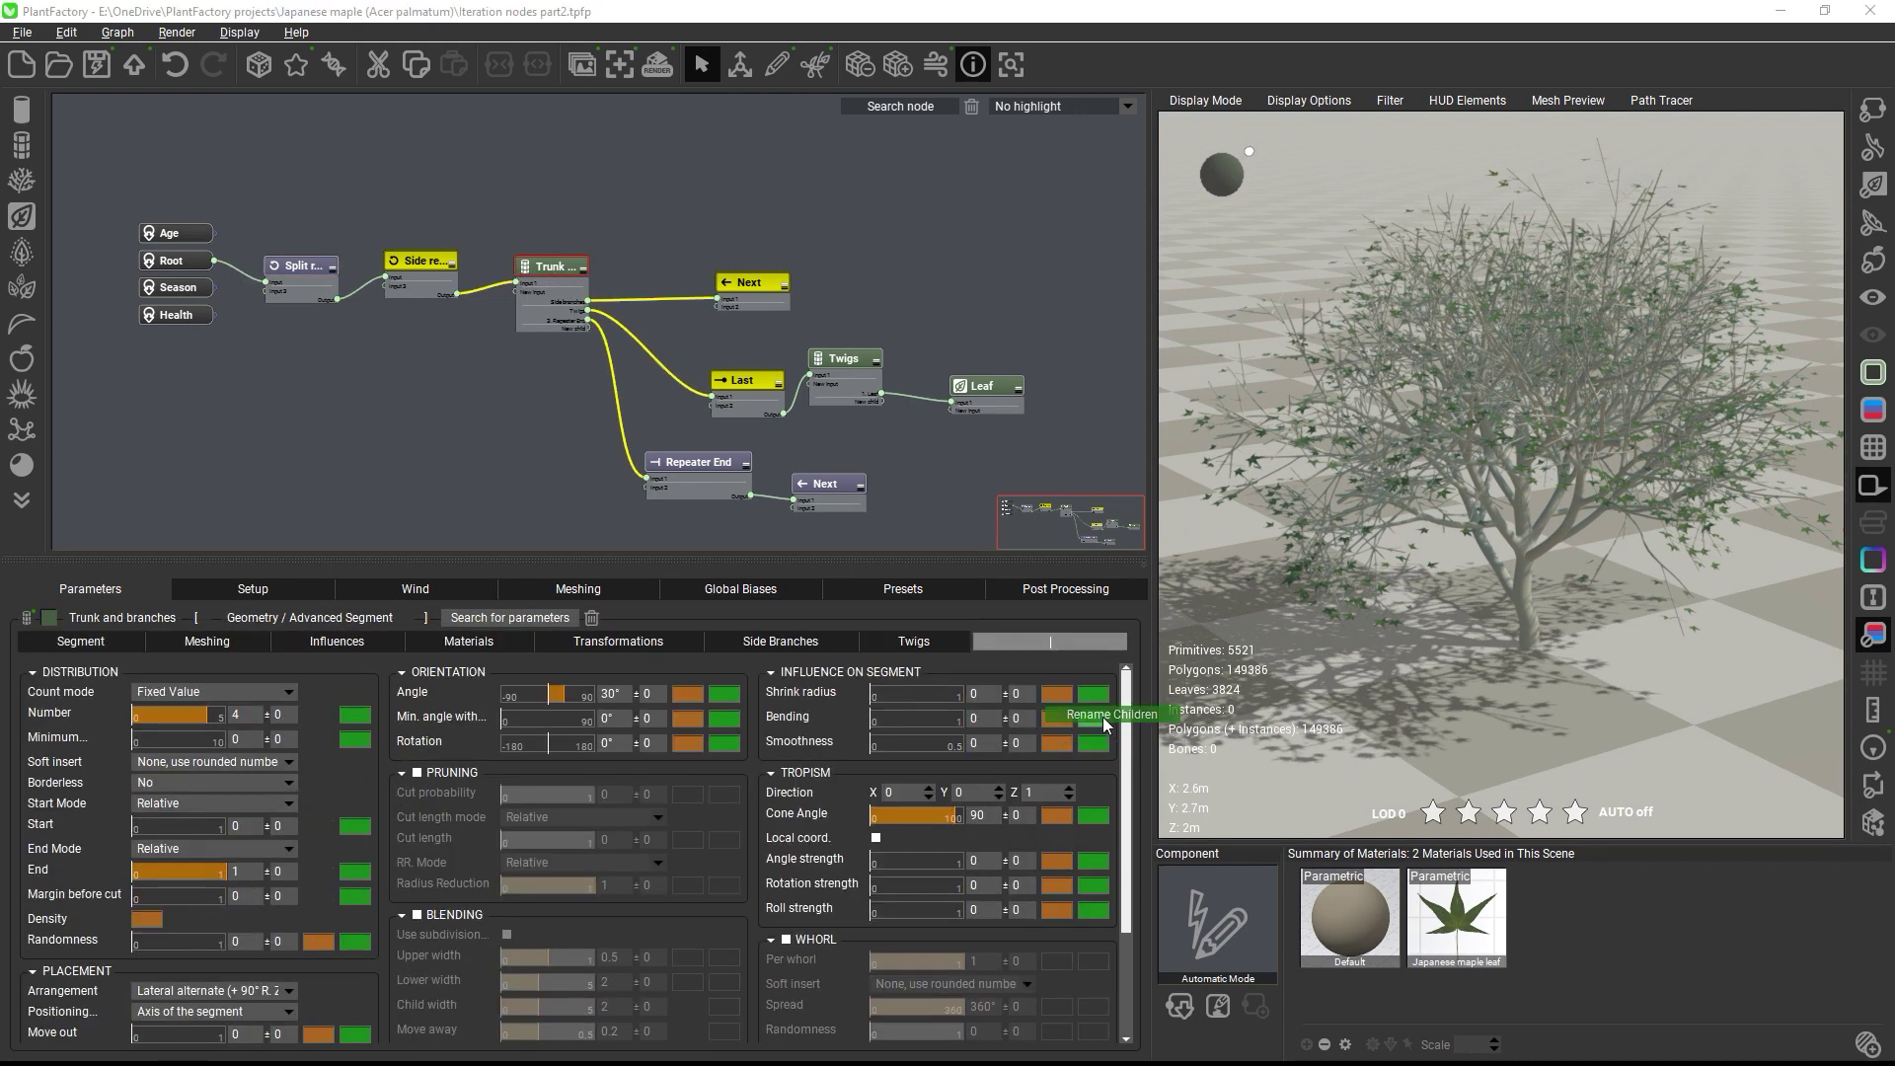
type("Split on tip")
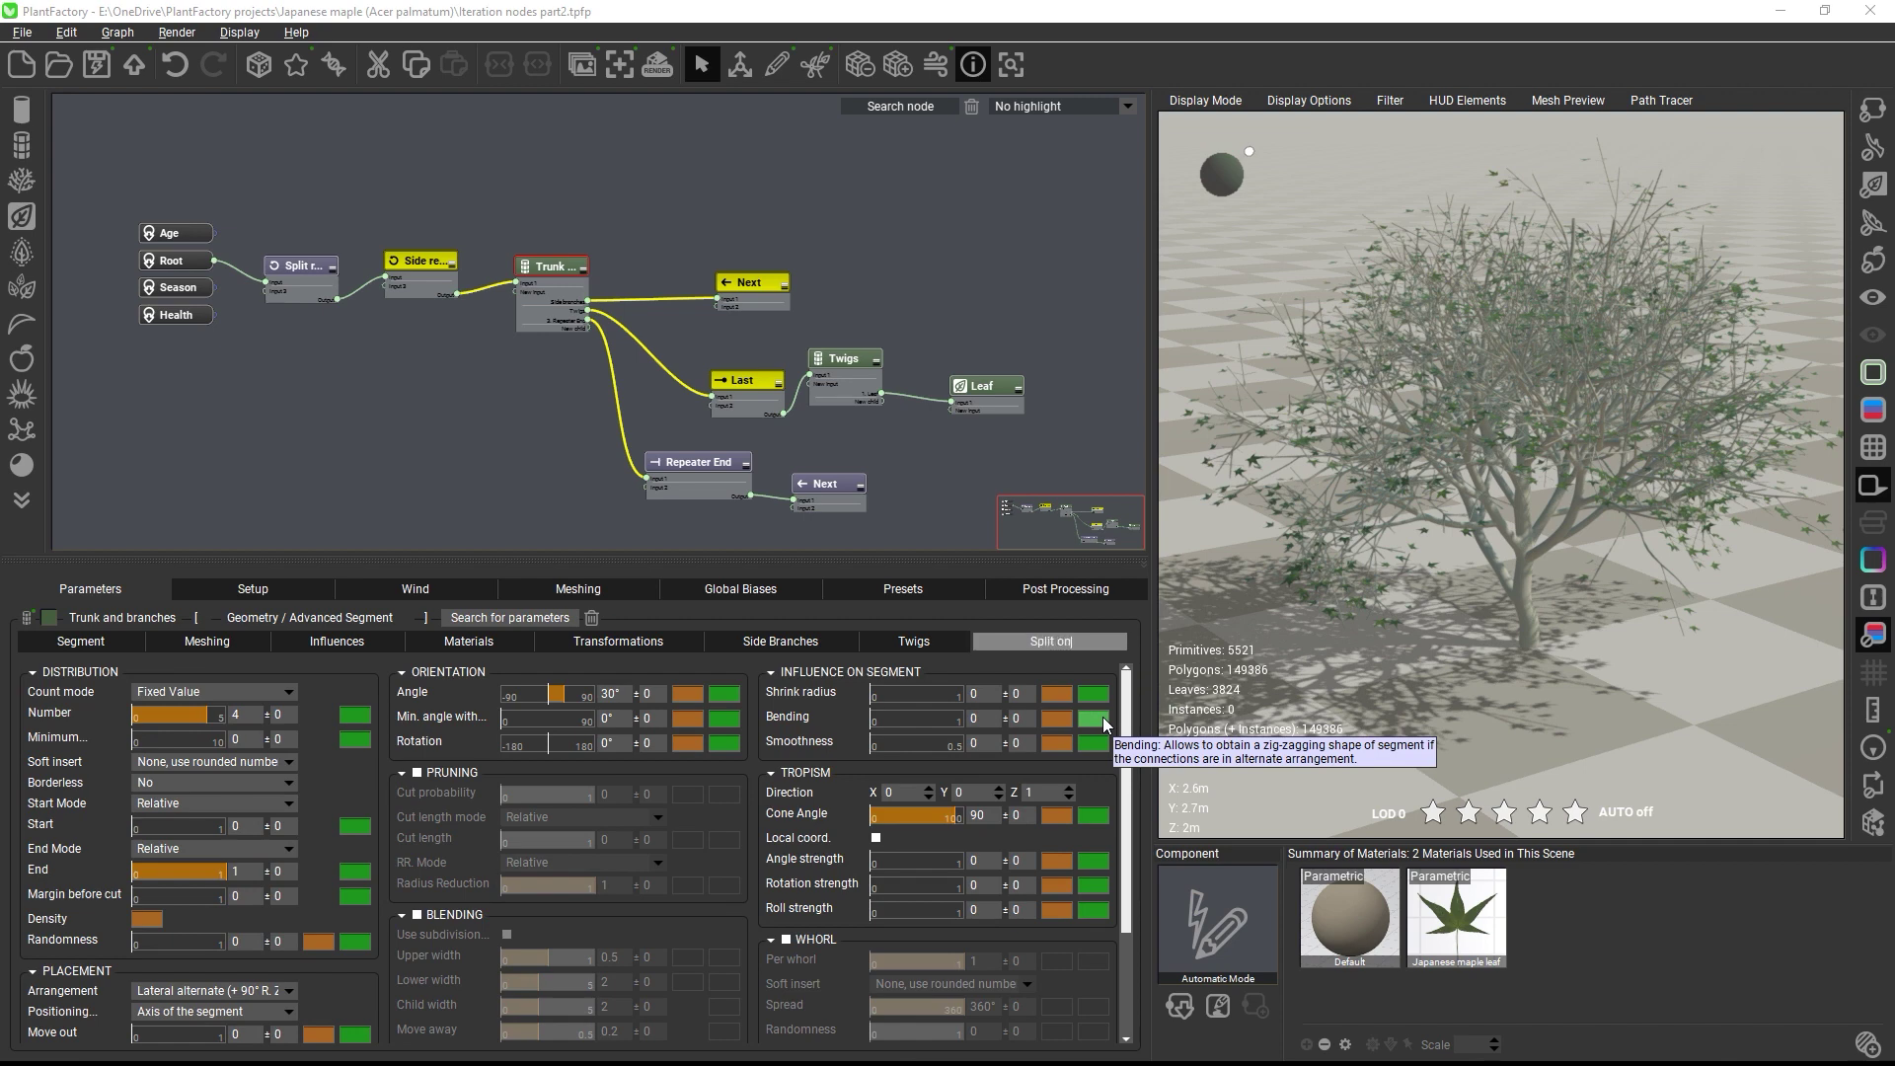
key("BackSpace")
key("BackSpace")
key("BackSpace")
type("Tip")
key("Return")
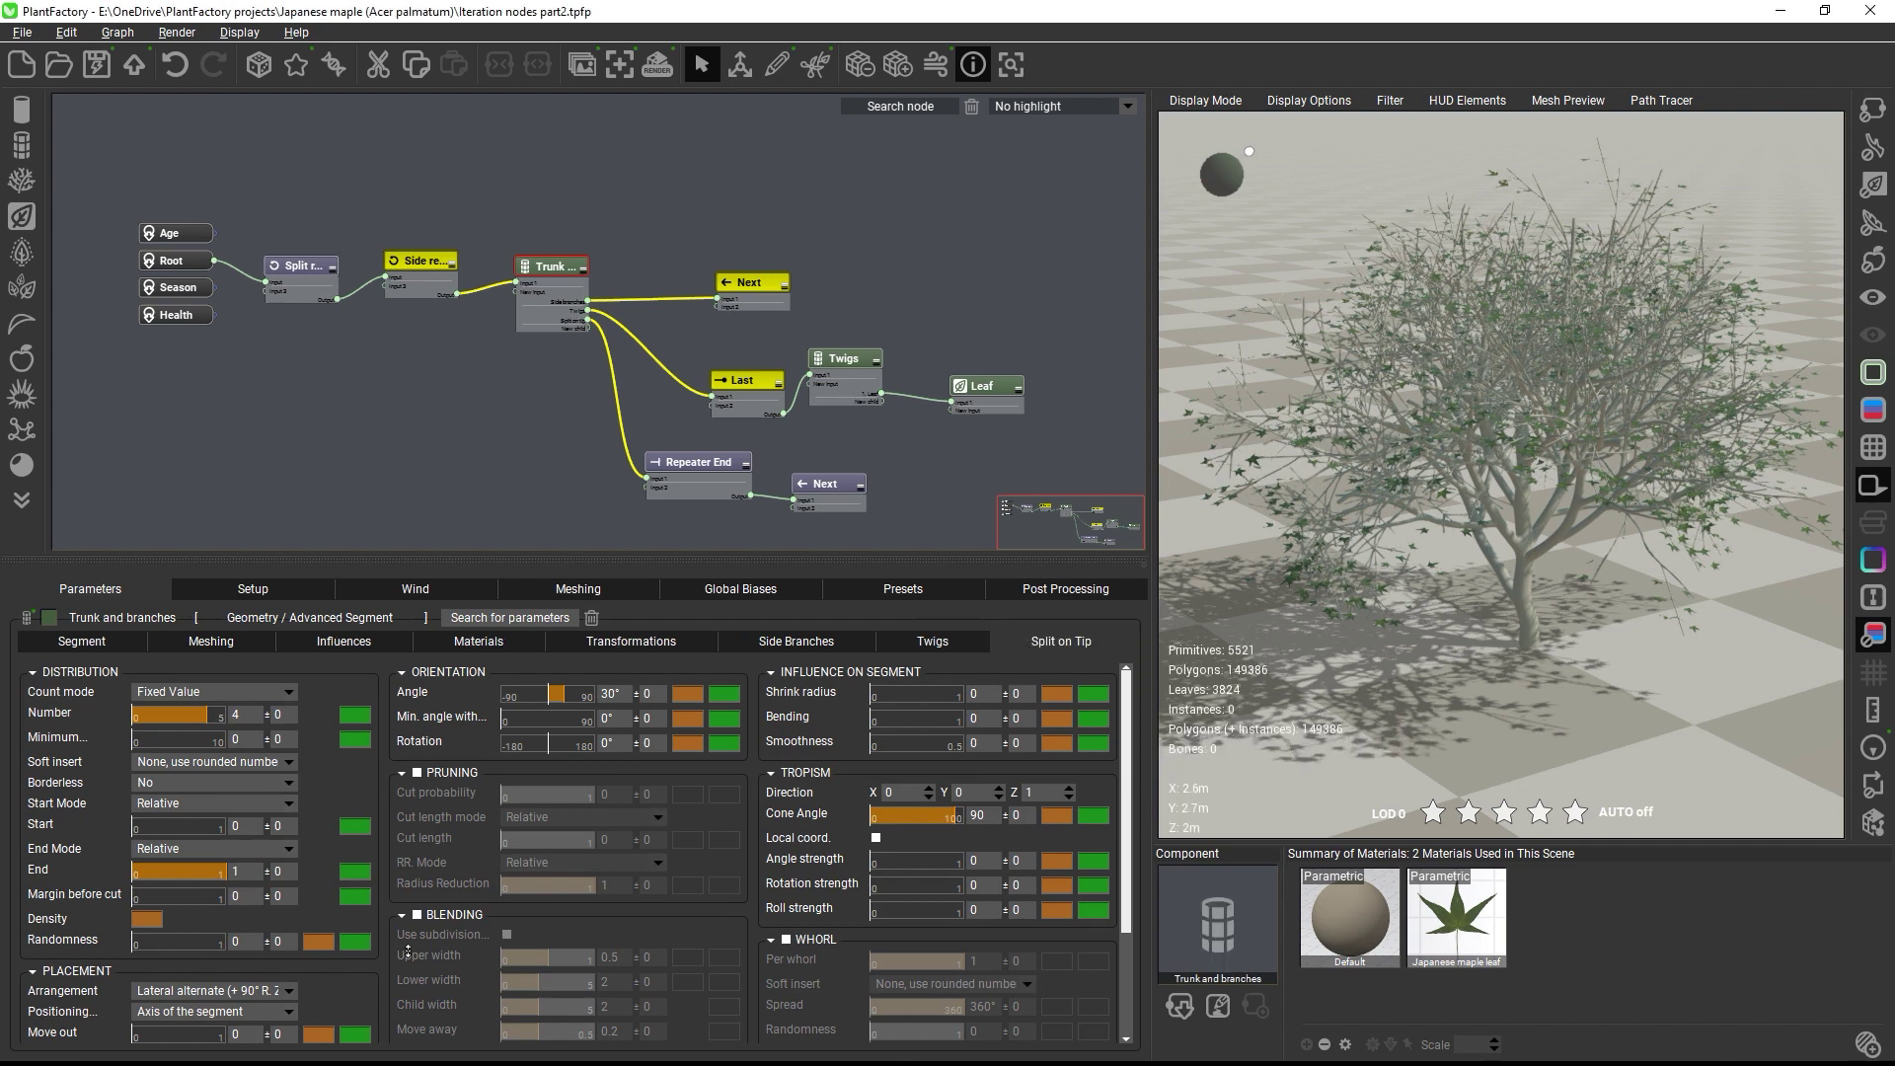
Step: Set the Split on Tip positioning to Tip of the segment and enable Blending with subdivision
left_click(178, 1013)
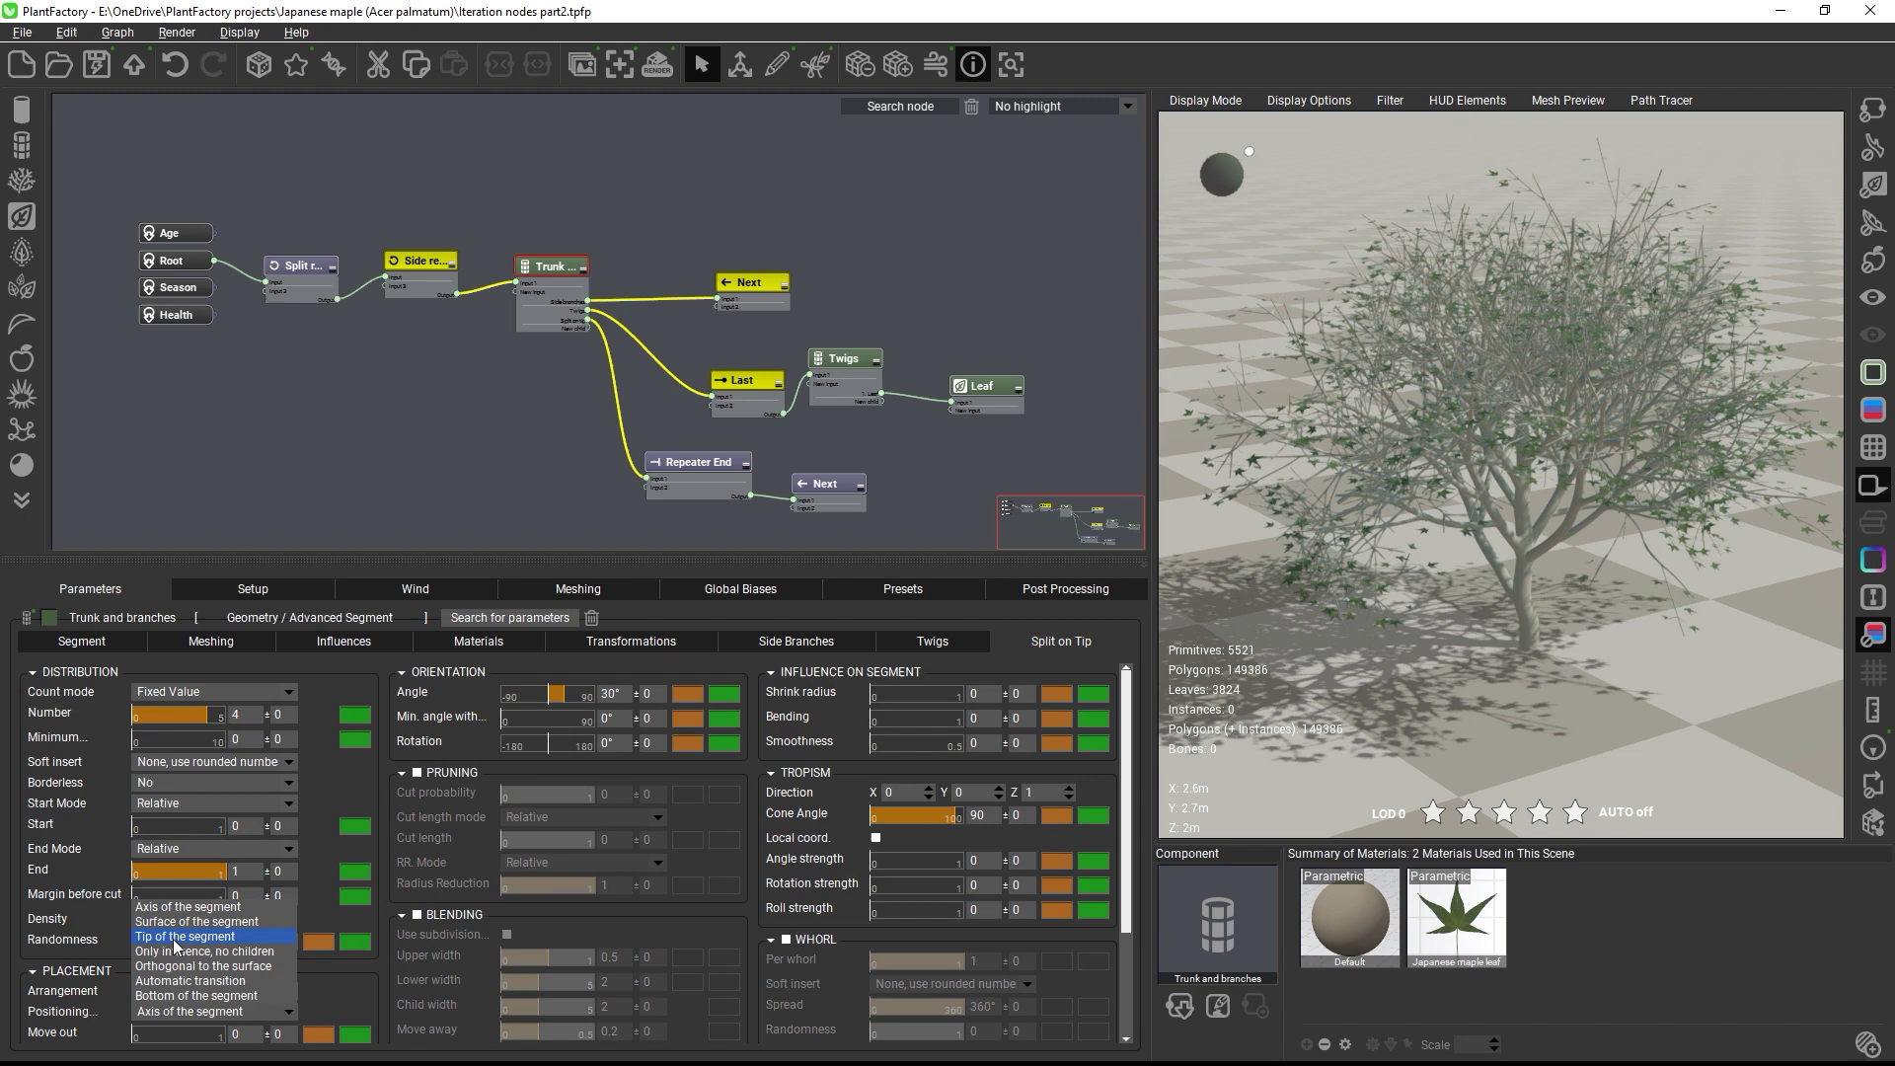
left_click(174, 942)
left_click(449, 916)
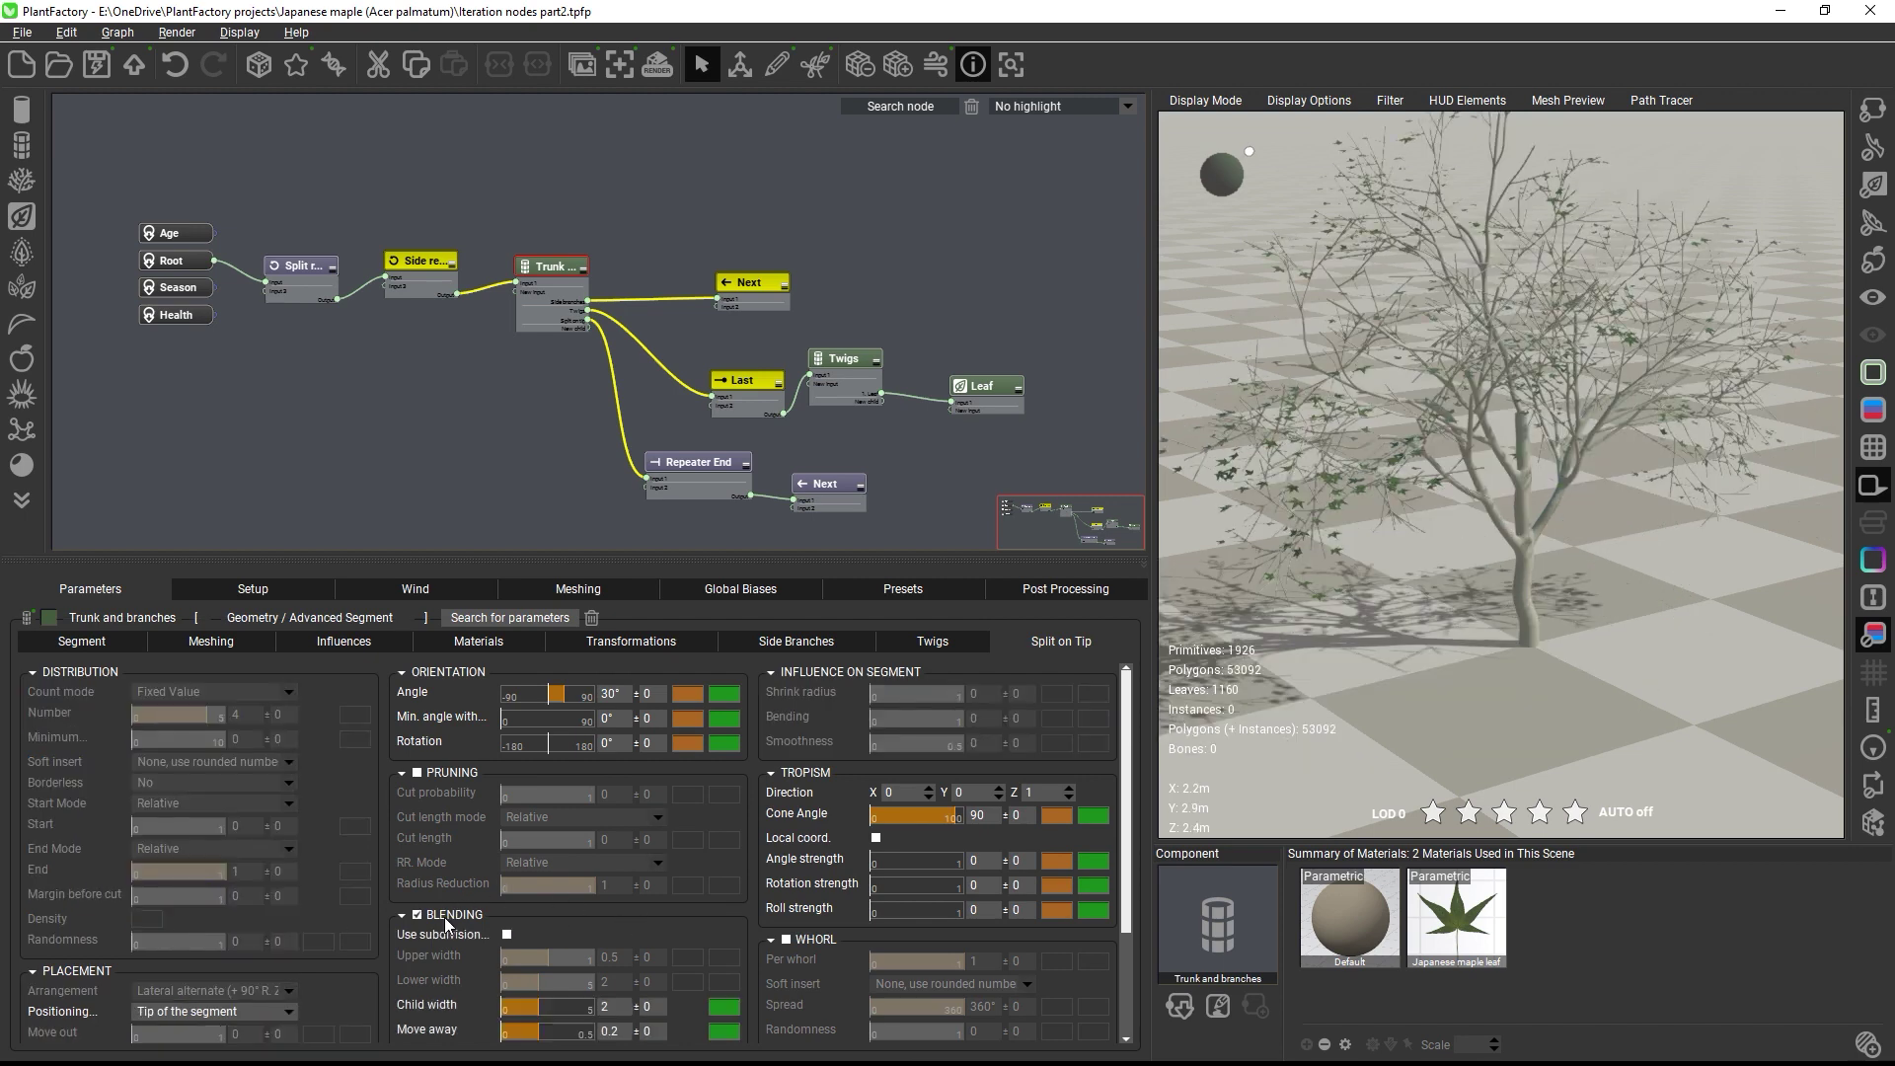
left_click(508, 934)
Step: Enable Whorl for the Split on Tip children and set the number per whorl to 2
left_click(787, 940)
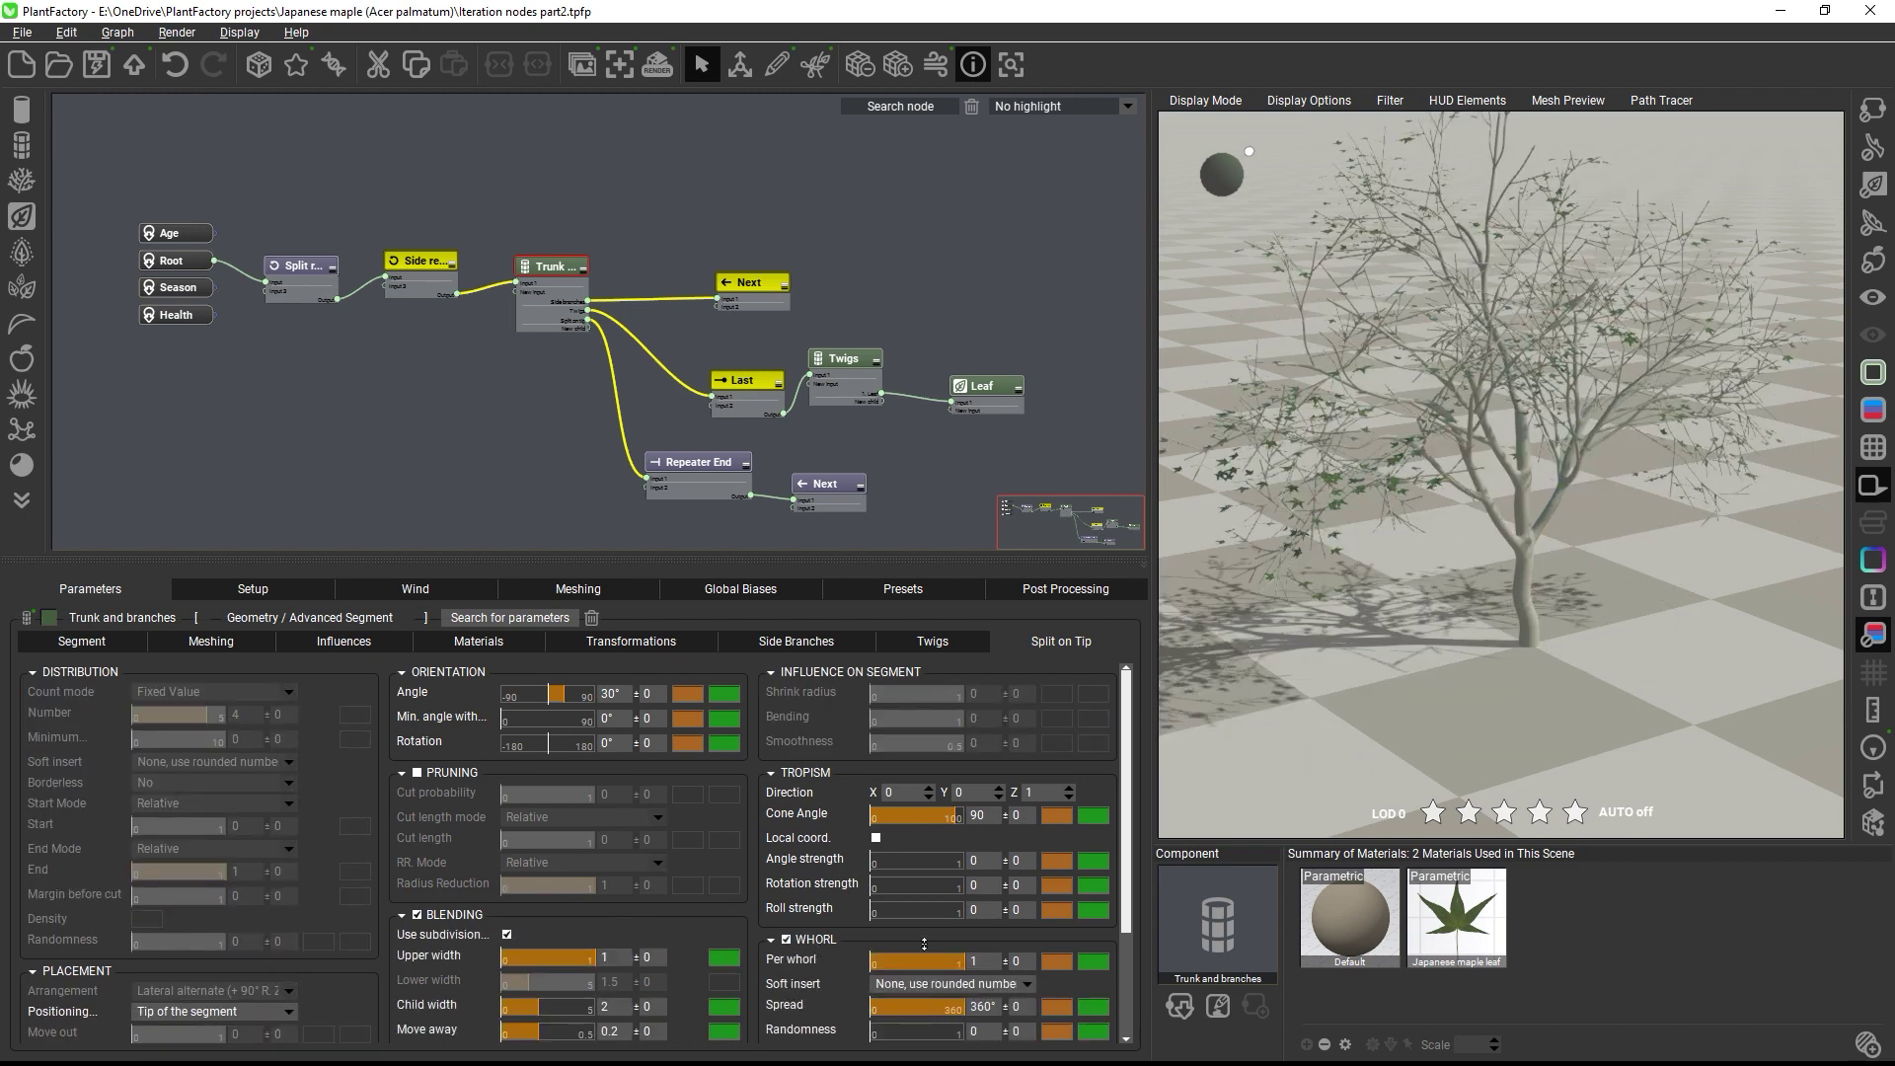
left_click(990, 962)
type("2")
key("Return")
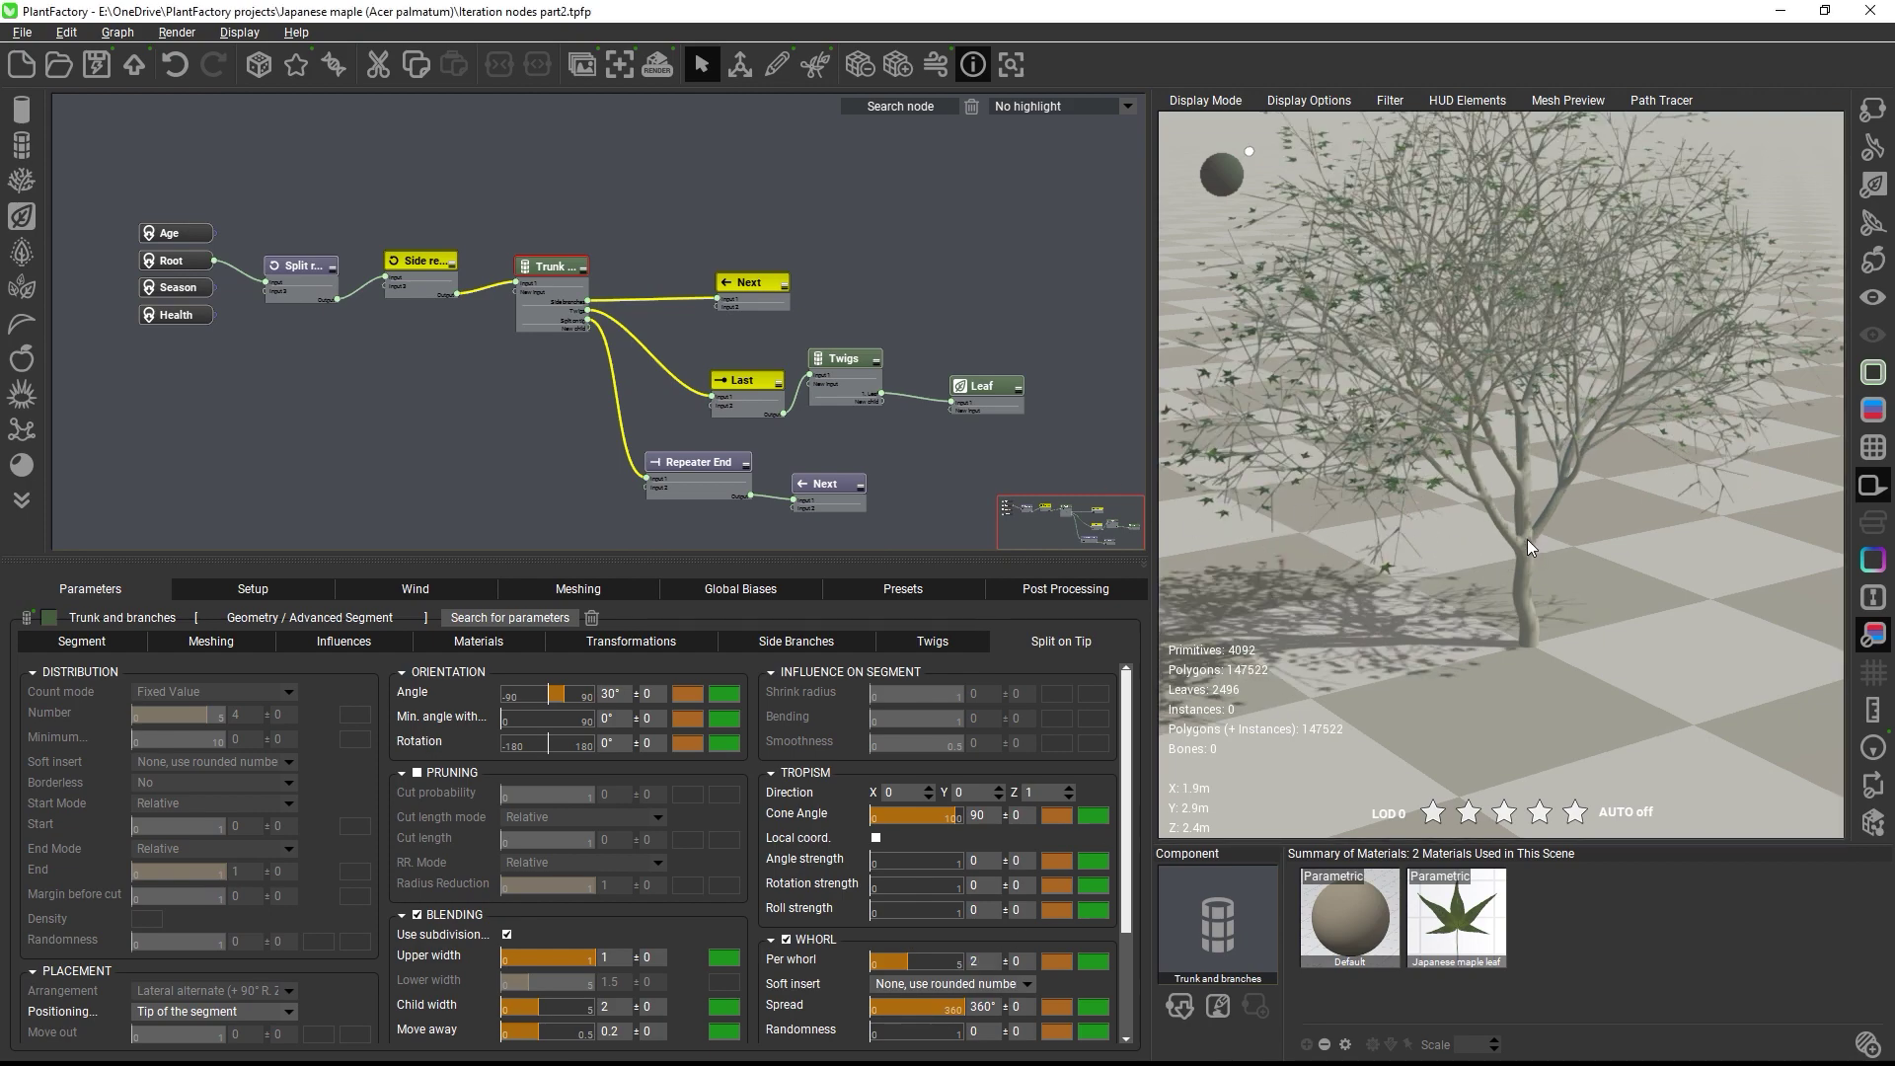
left_click_drag(1526, 539, 1477, 539)
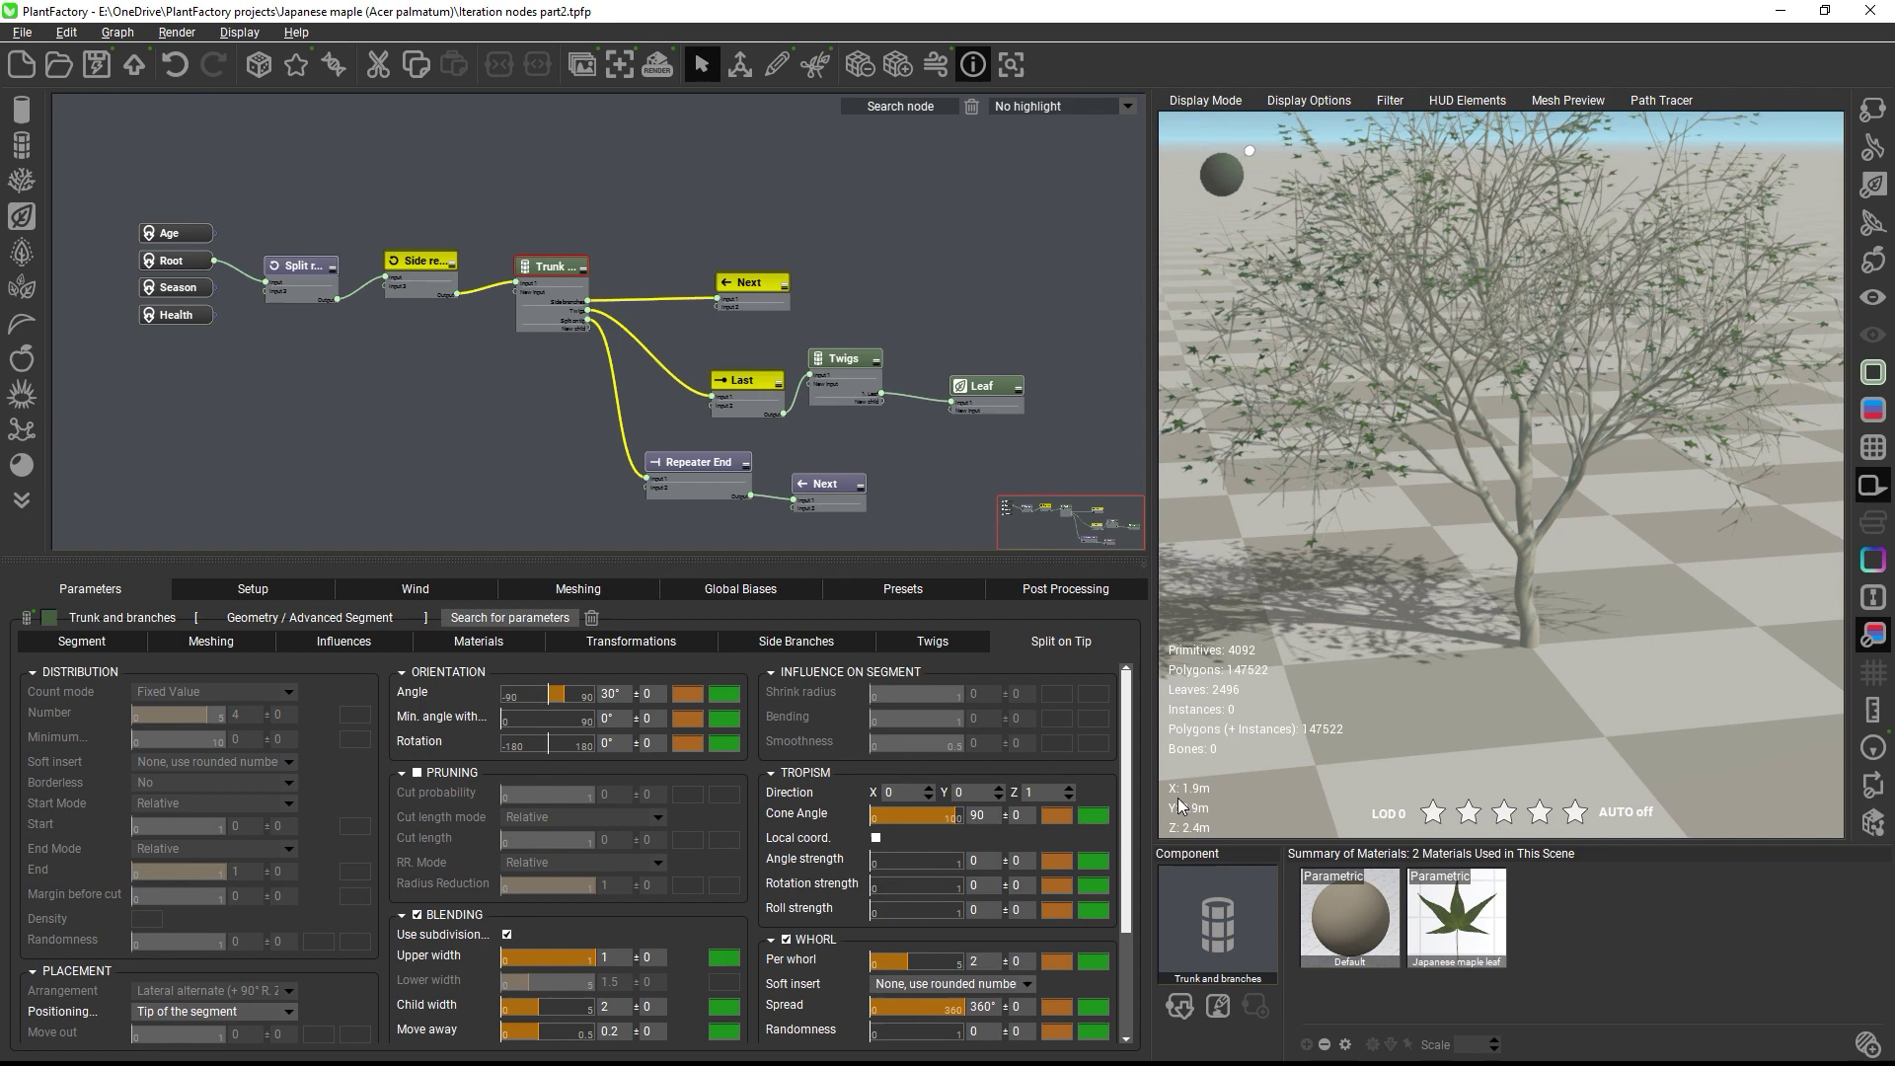
Step: Edit the Split on Tip inherited Sap filter so its curve falls from 1 at the start to about 0.86 at the end
left_click_drag(1128, 785, 1122, 899)
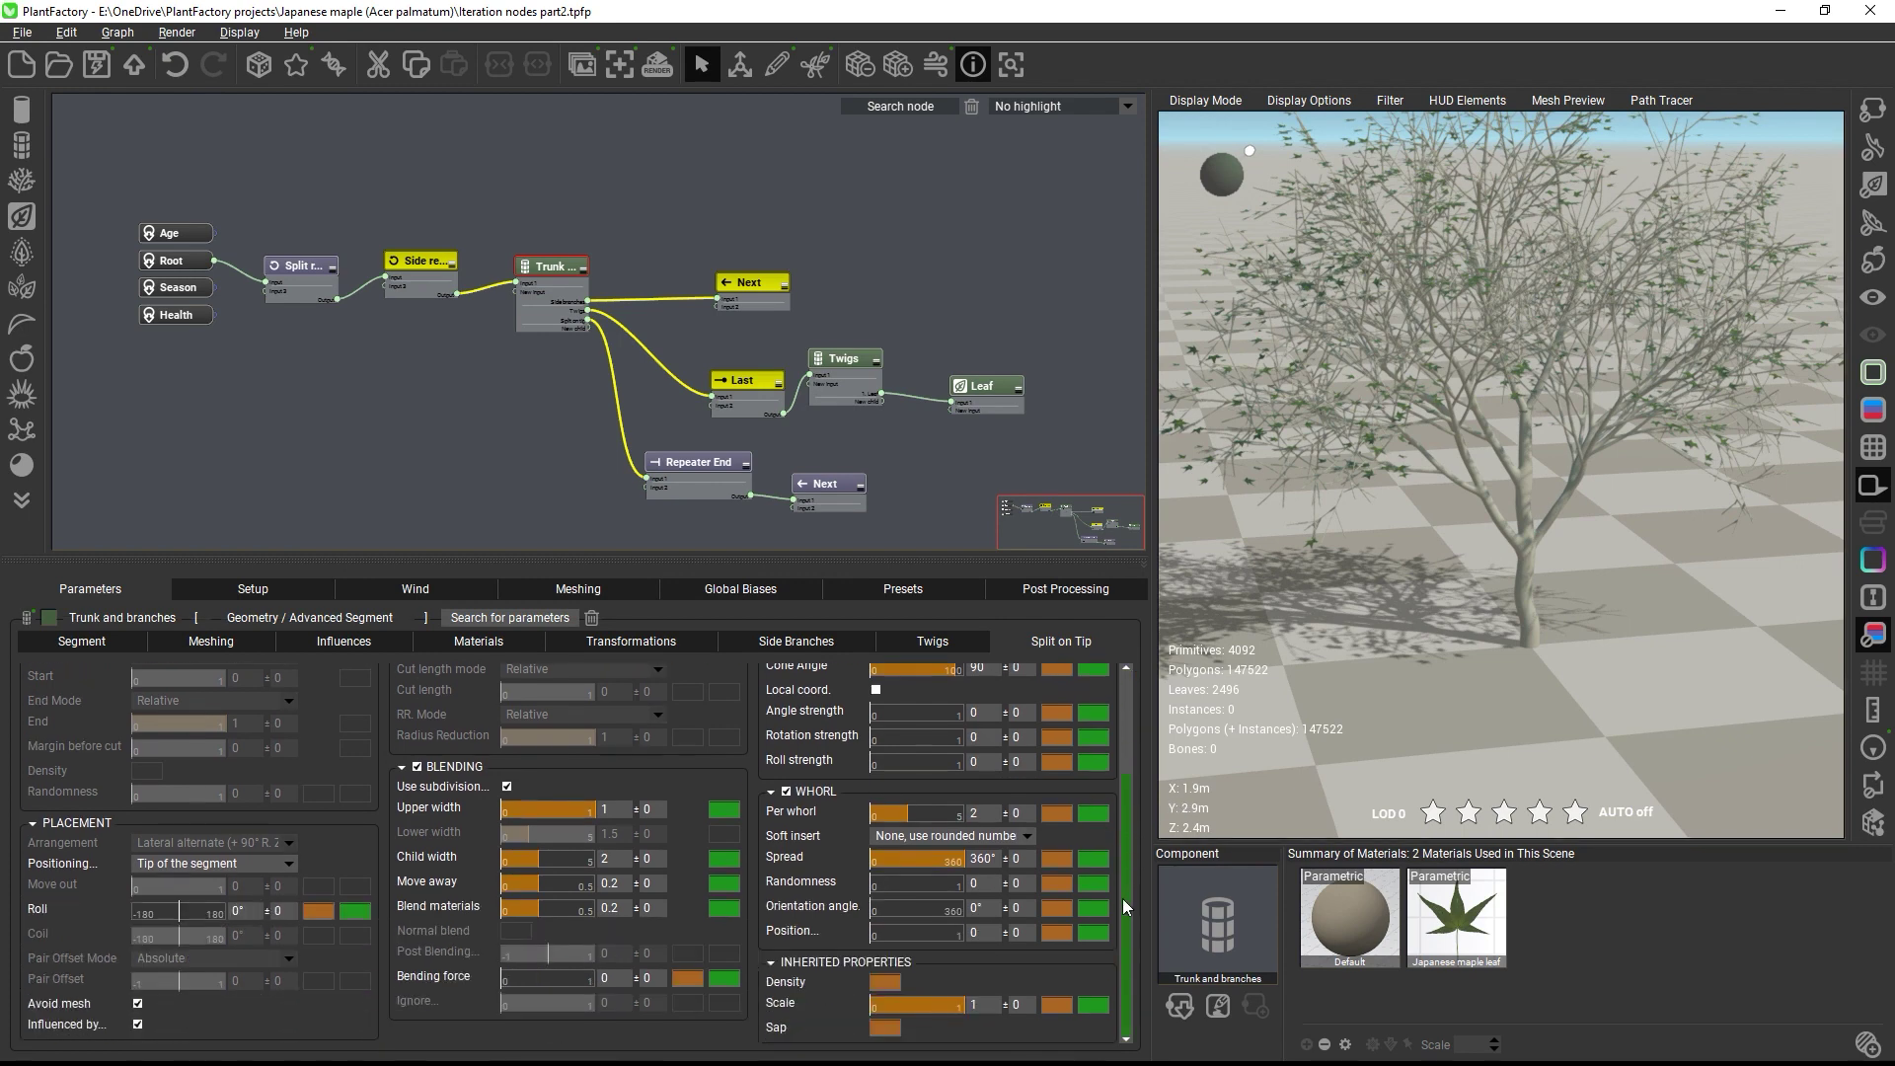
left_click(885, 1028)
left_click(930, 890)
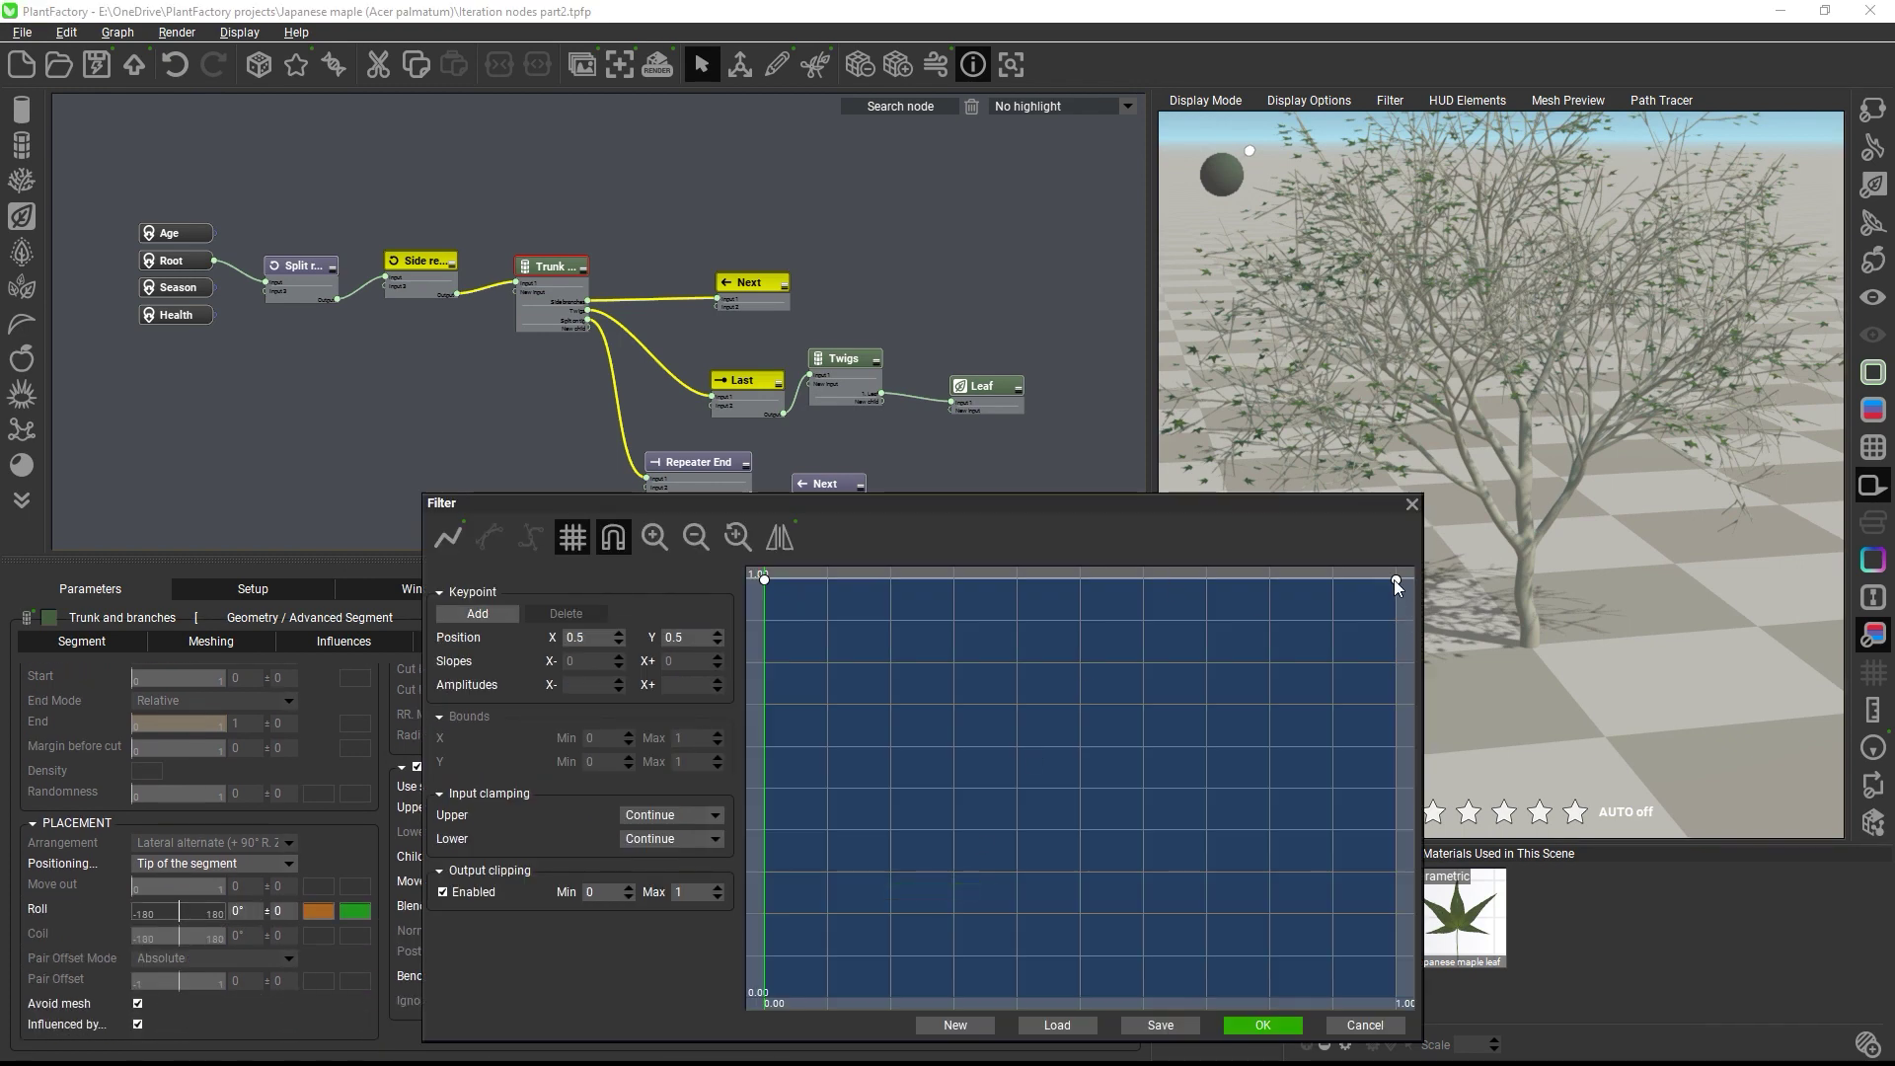
left_click_drag(1396, 580, 1403, 640)
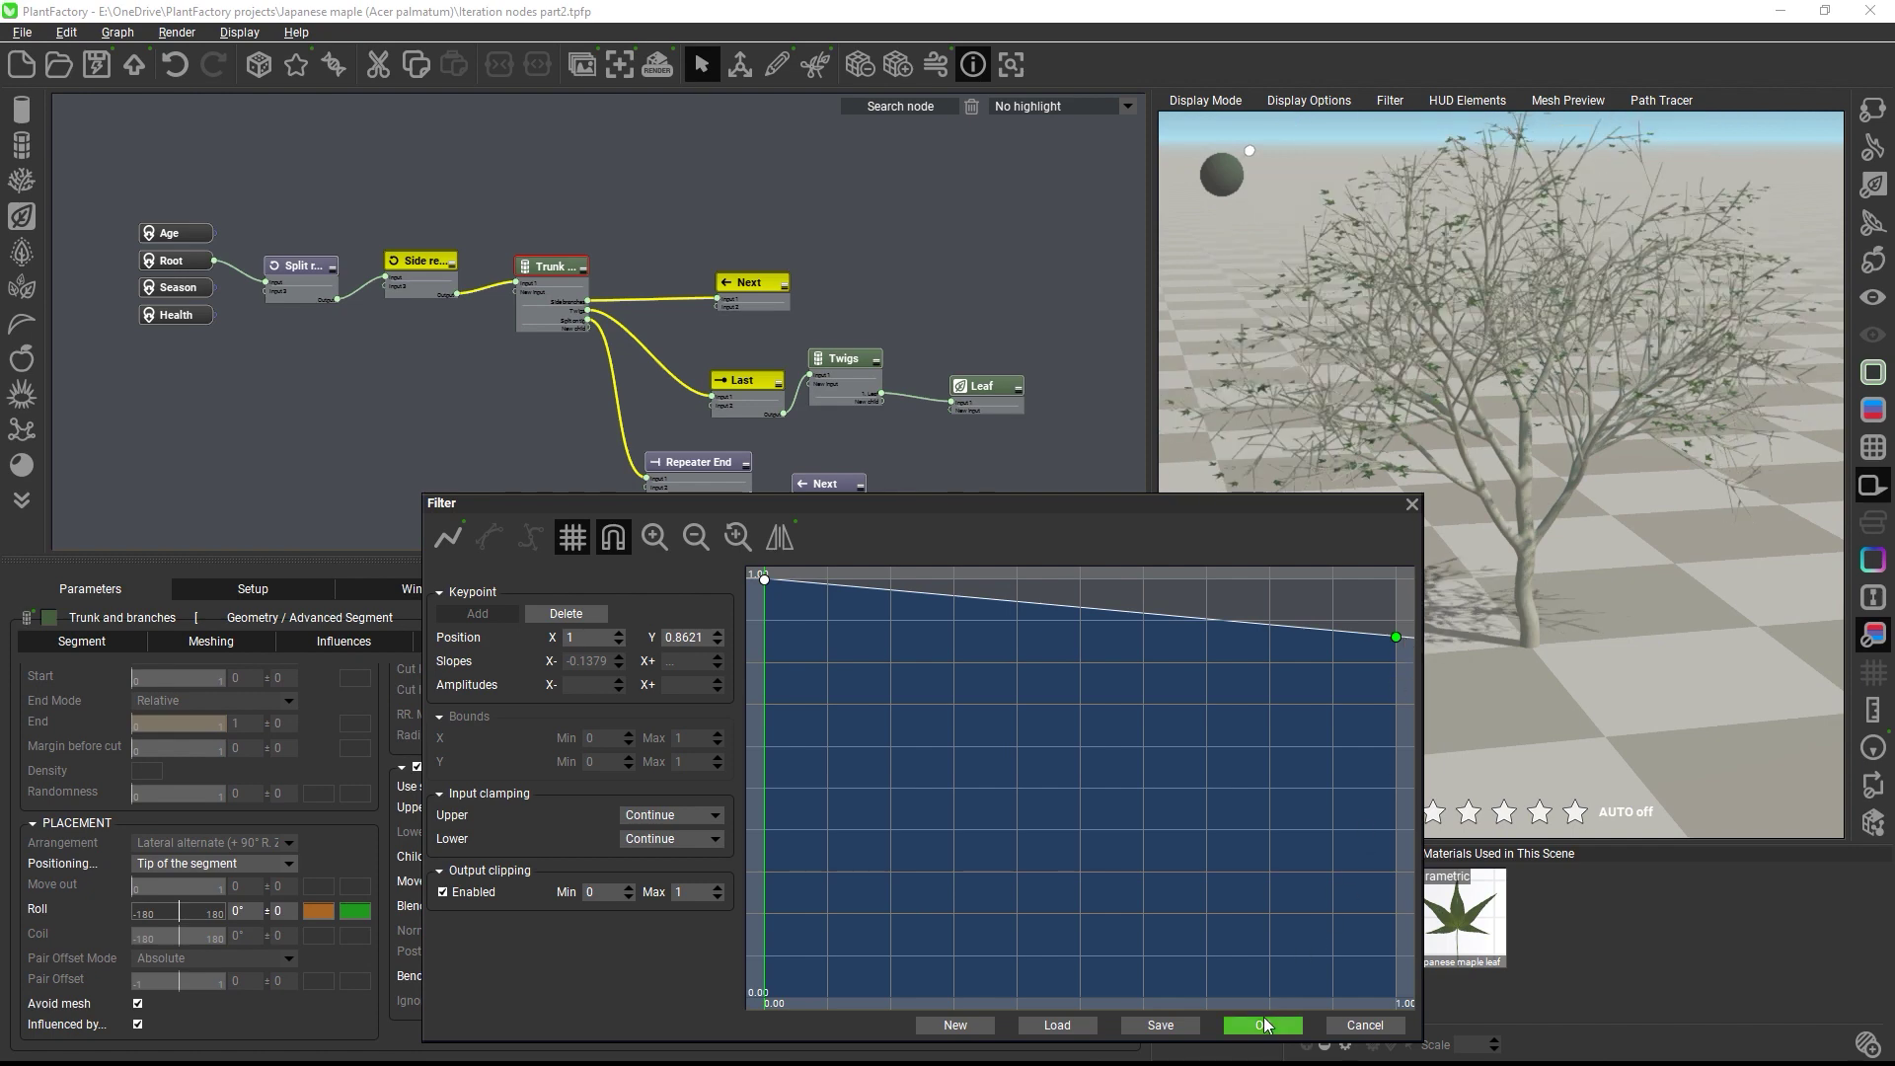
left_click(1265, 1026)
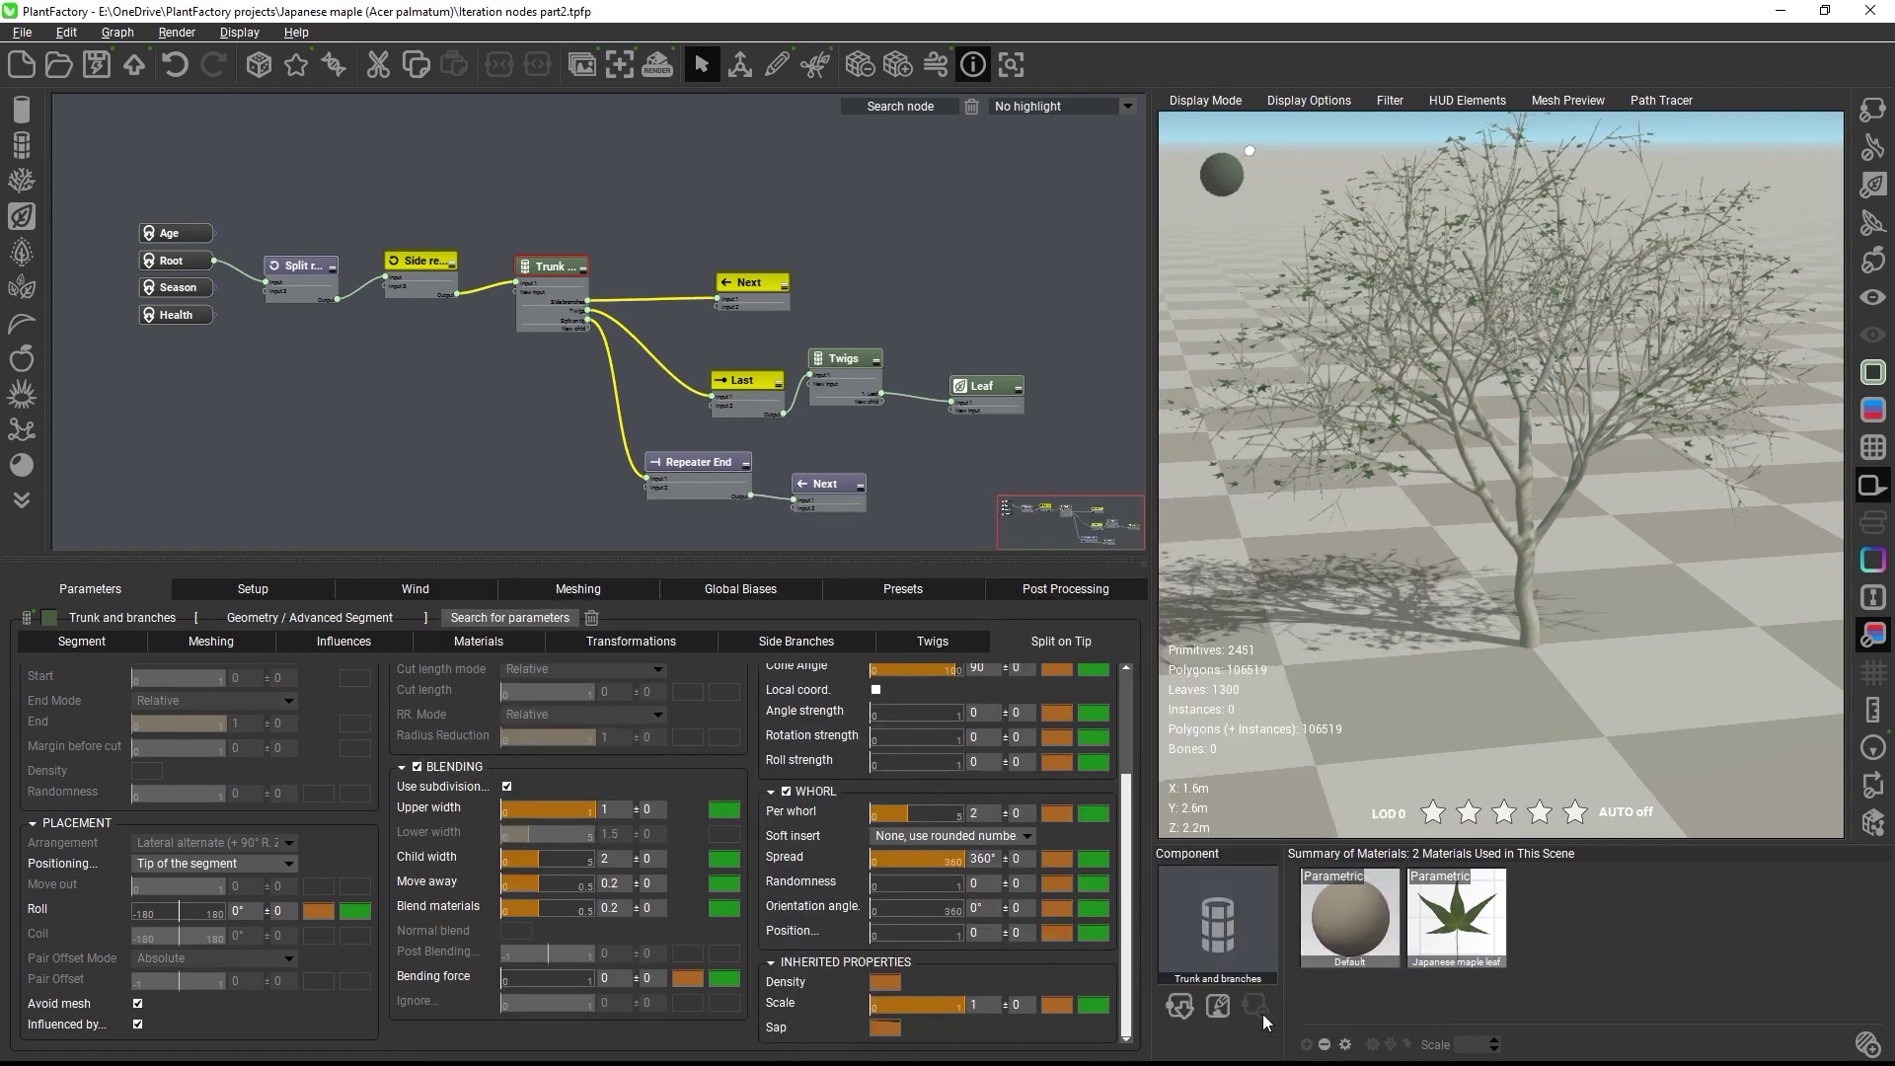
Step: Add a Last node fed by the Repeater End's output and connect it to a second input of the Twigs node
left_click(972, 290)
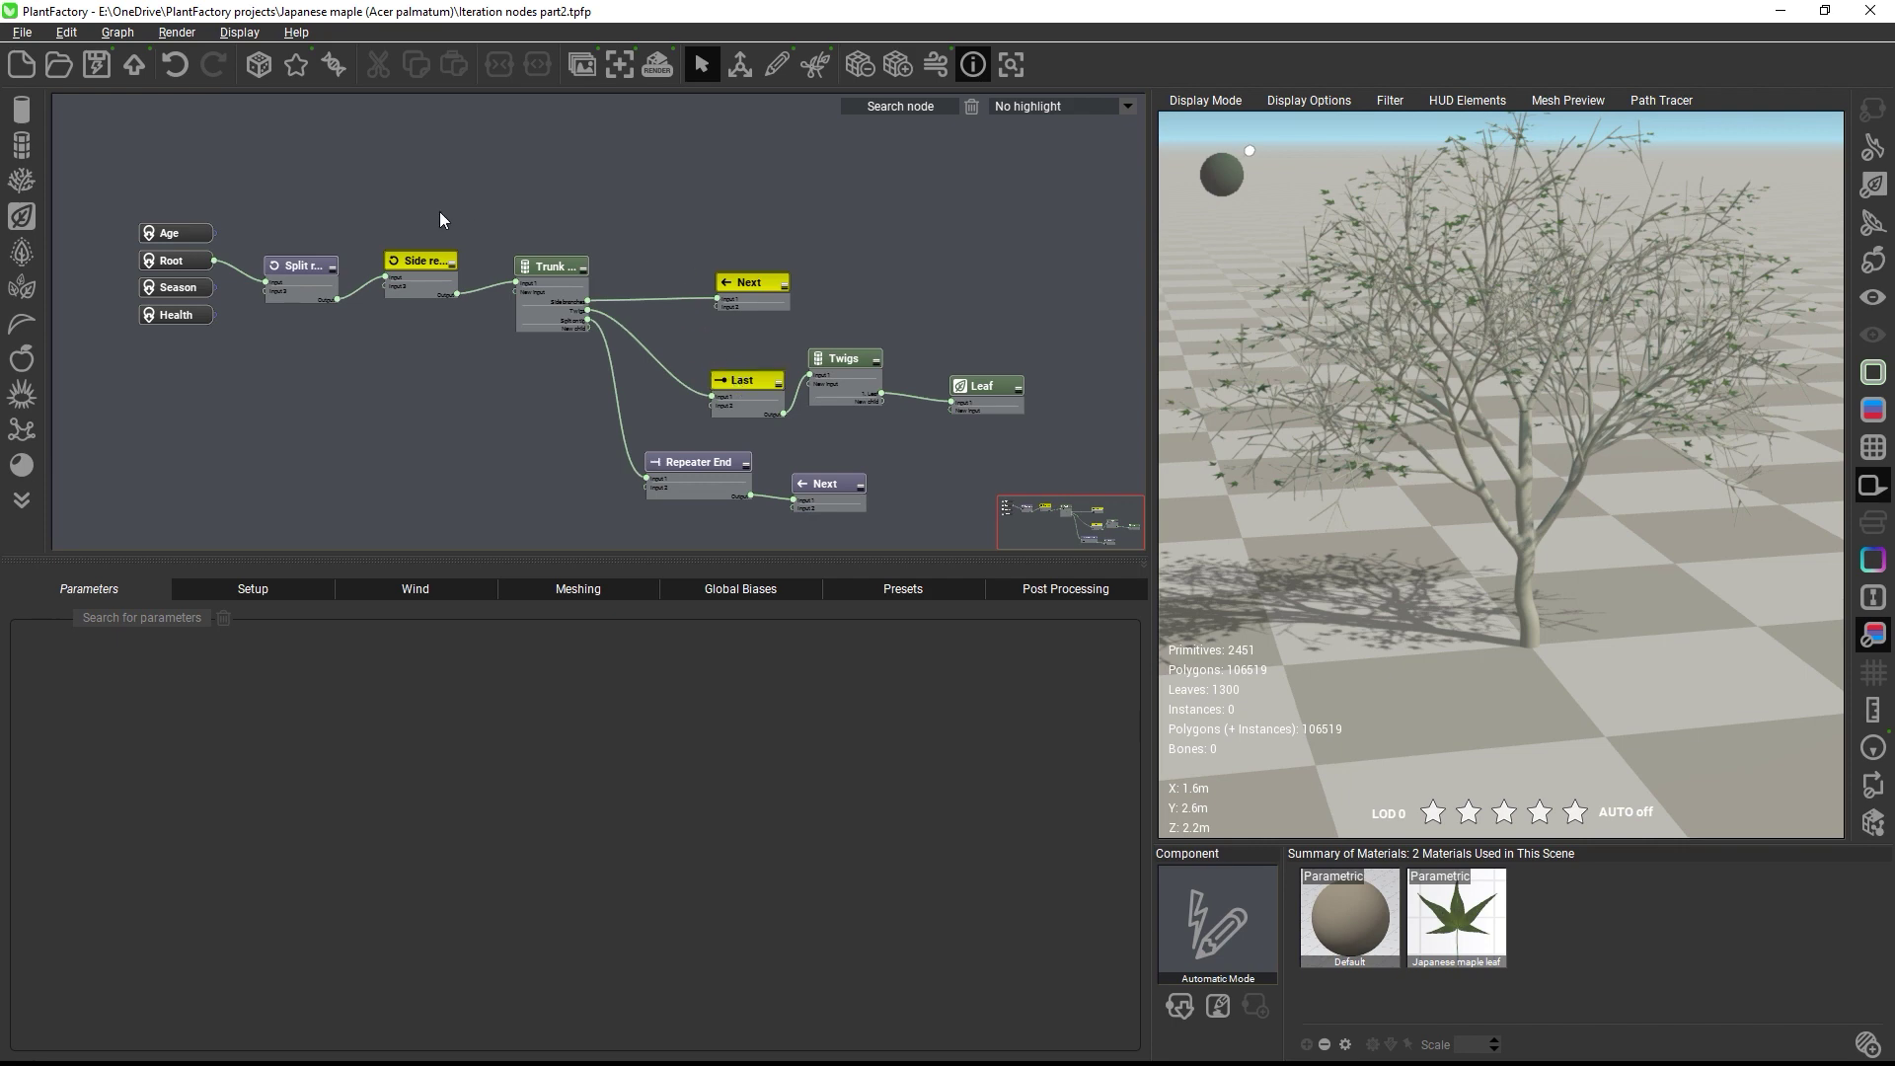
scroll(551, 316, "up", 3)
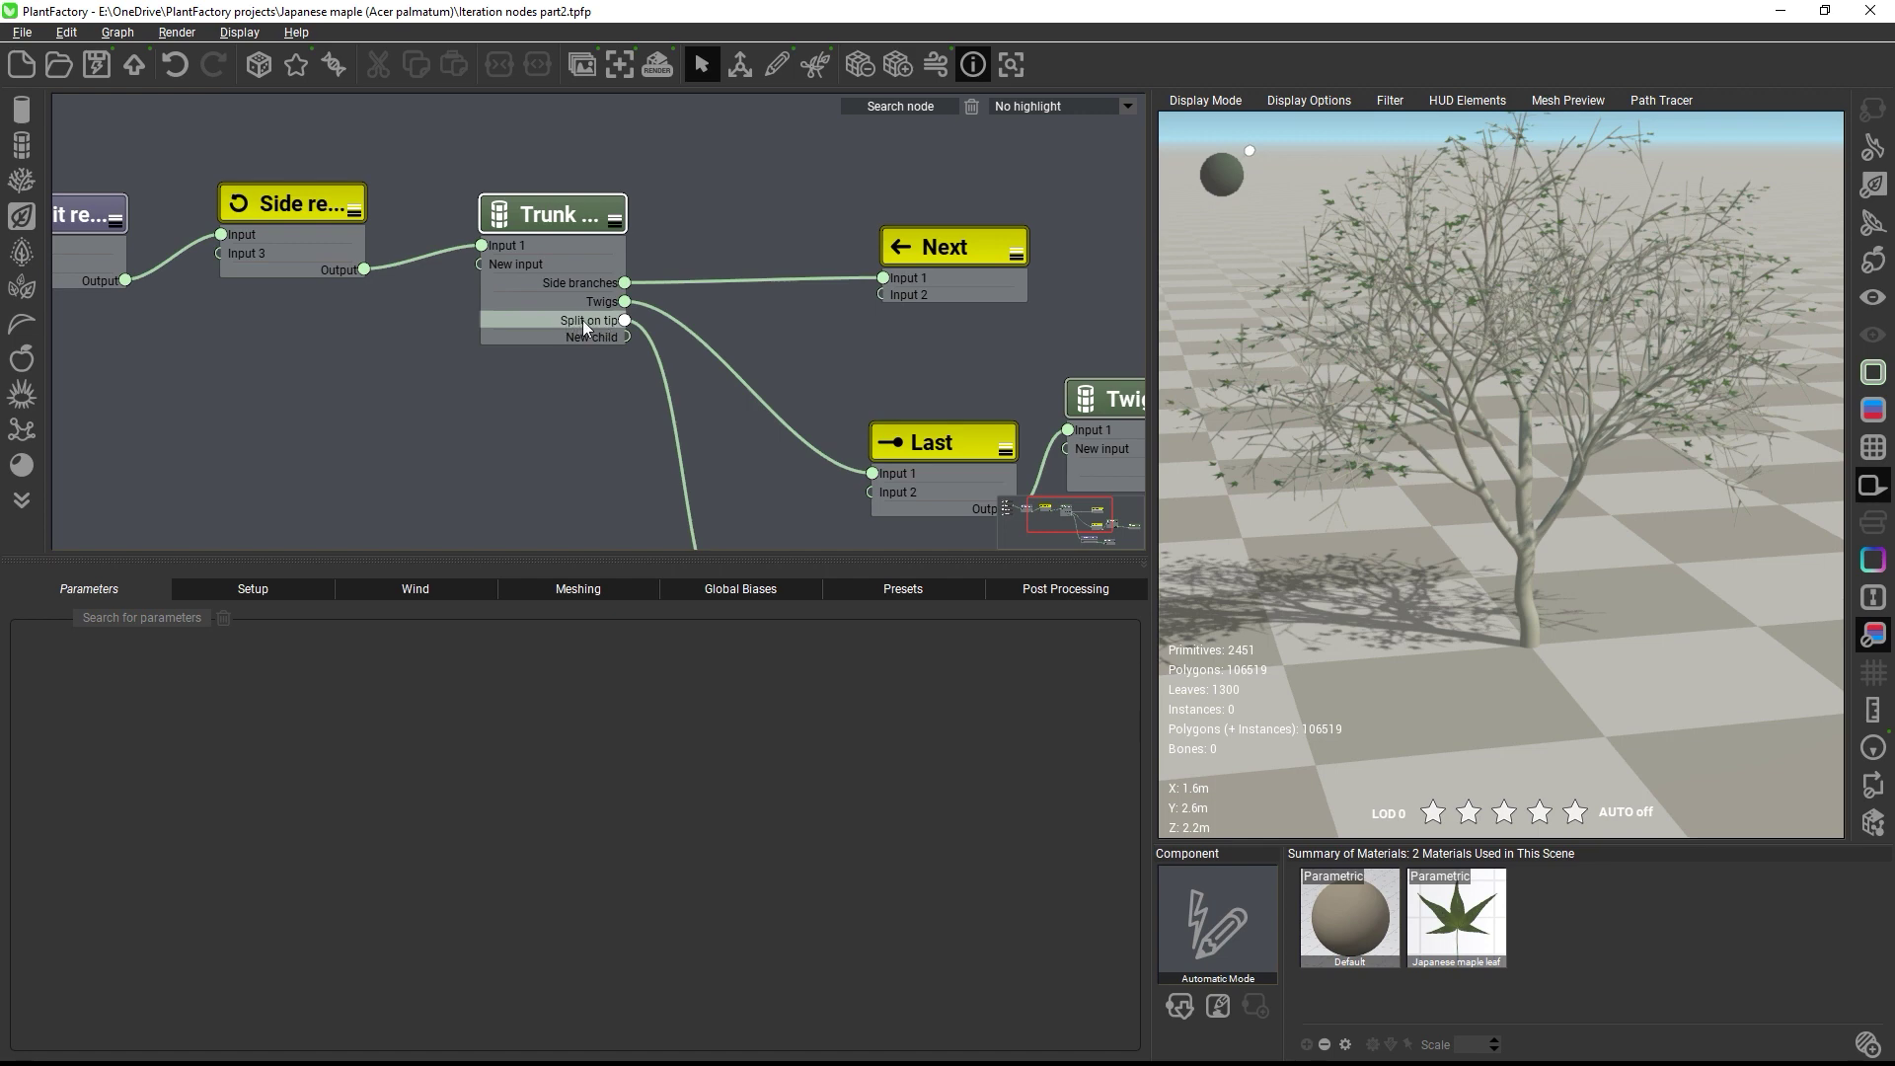
scroll(724, 418, "down", 2)
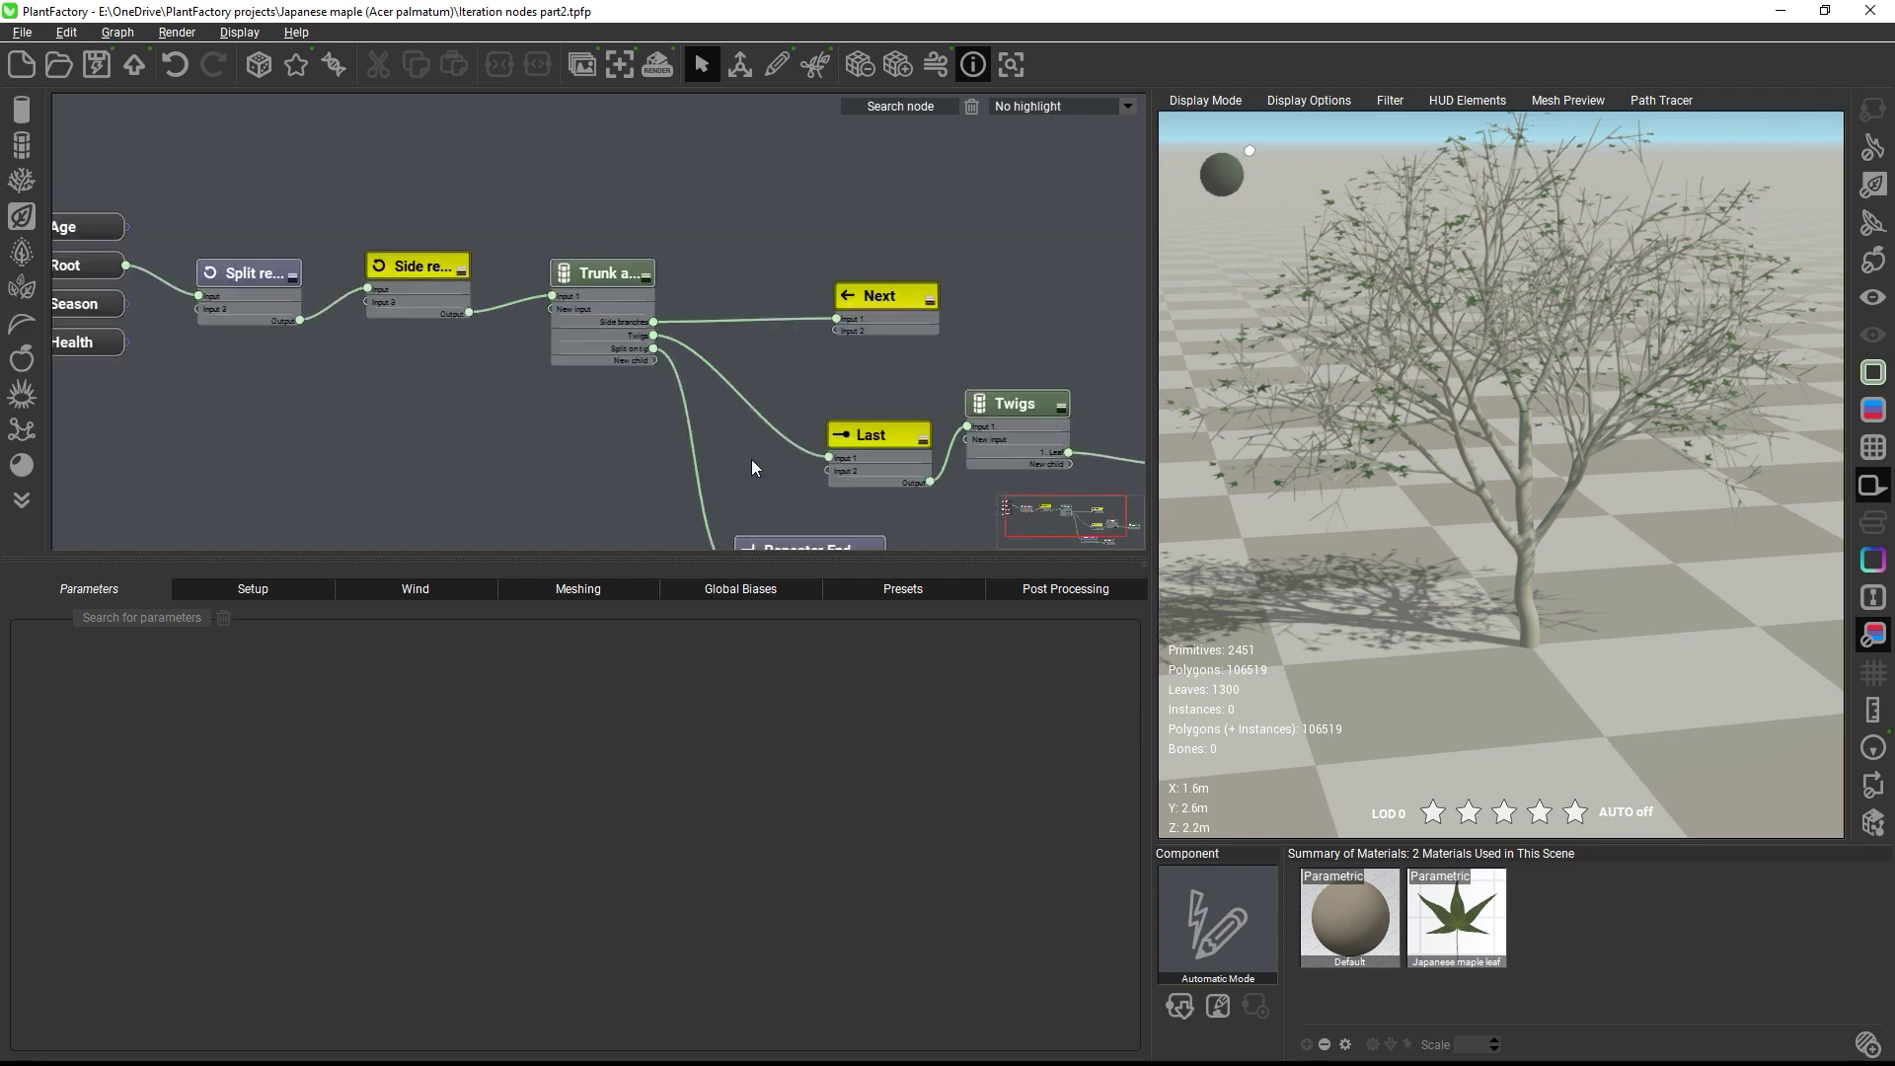
left_click_drag(752, 467, 633, 365)
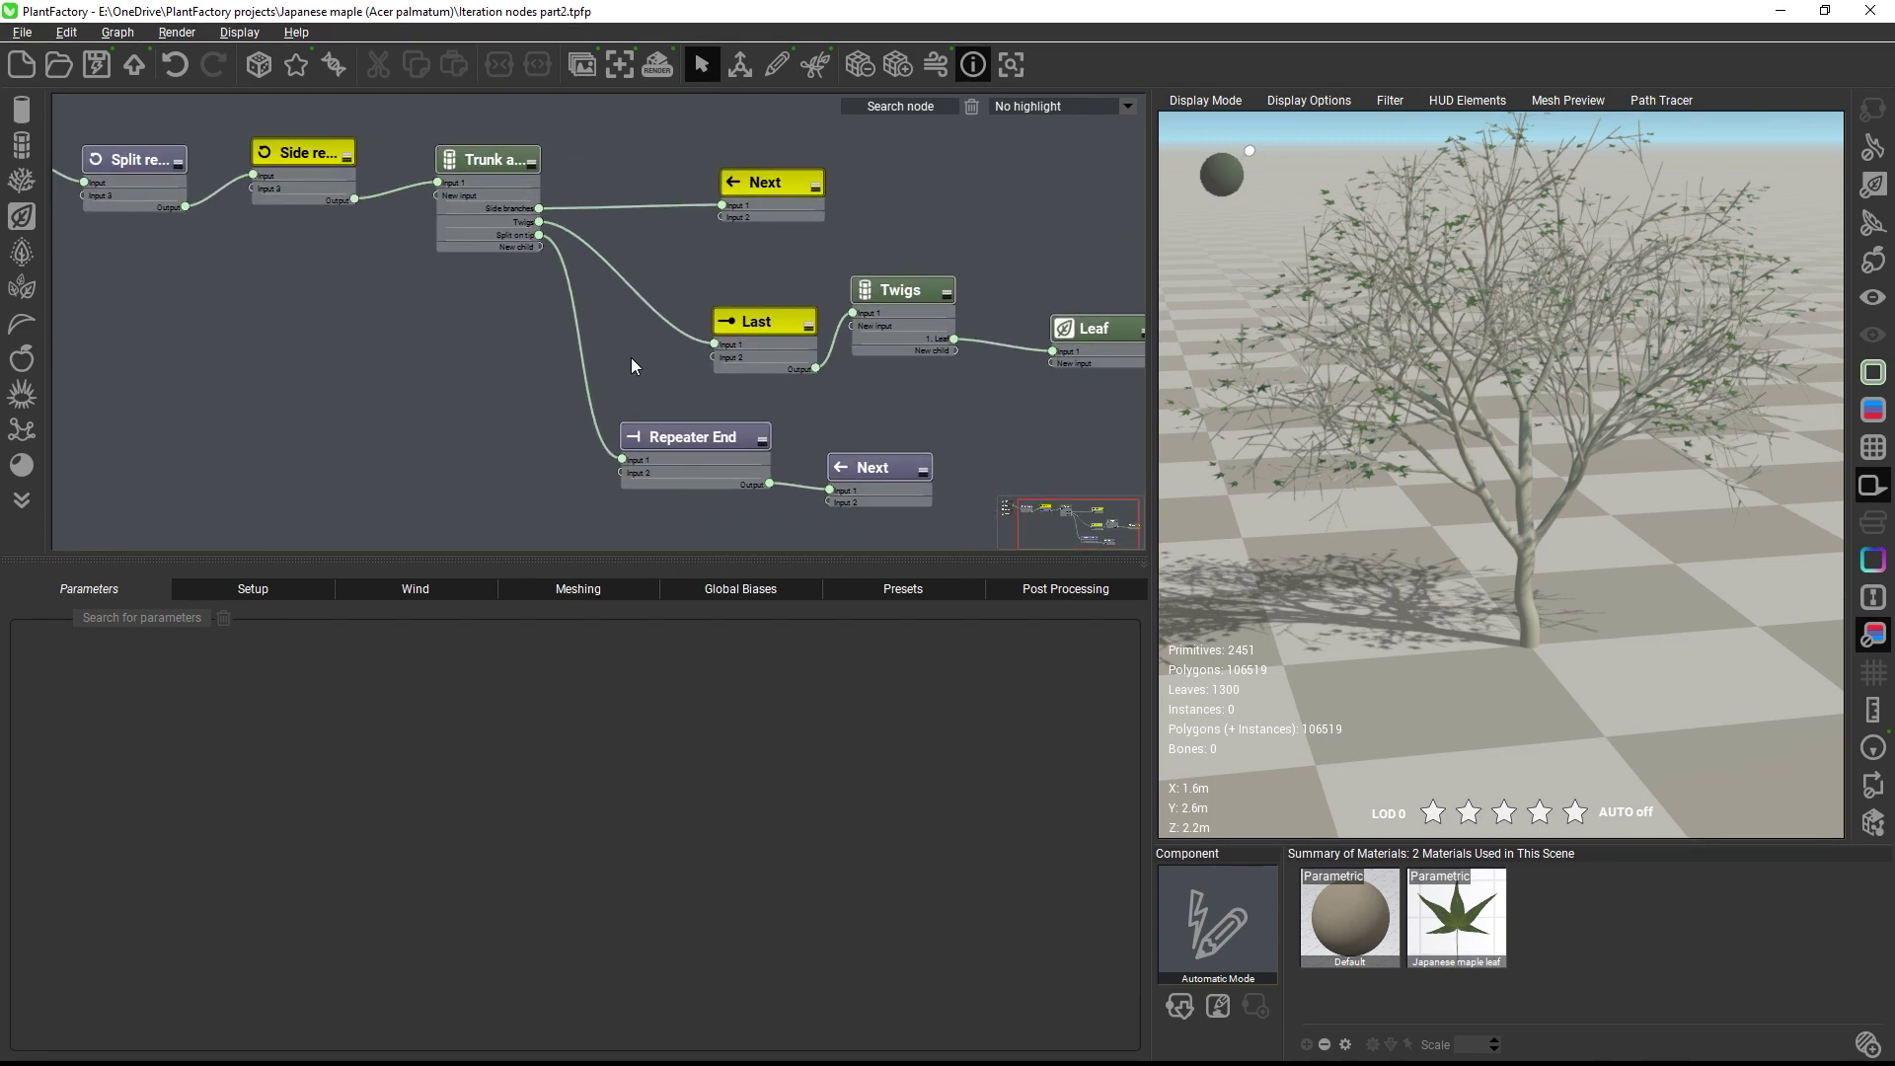
left_click_drag(865, 467, 1011, 467)
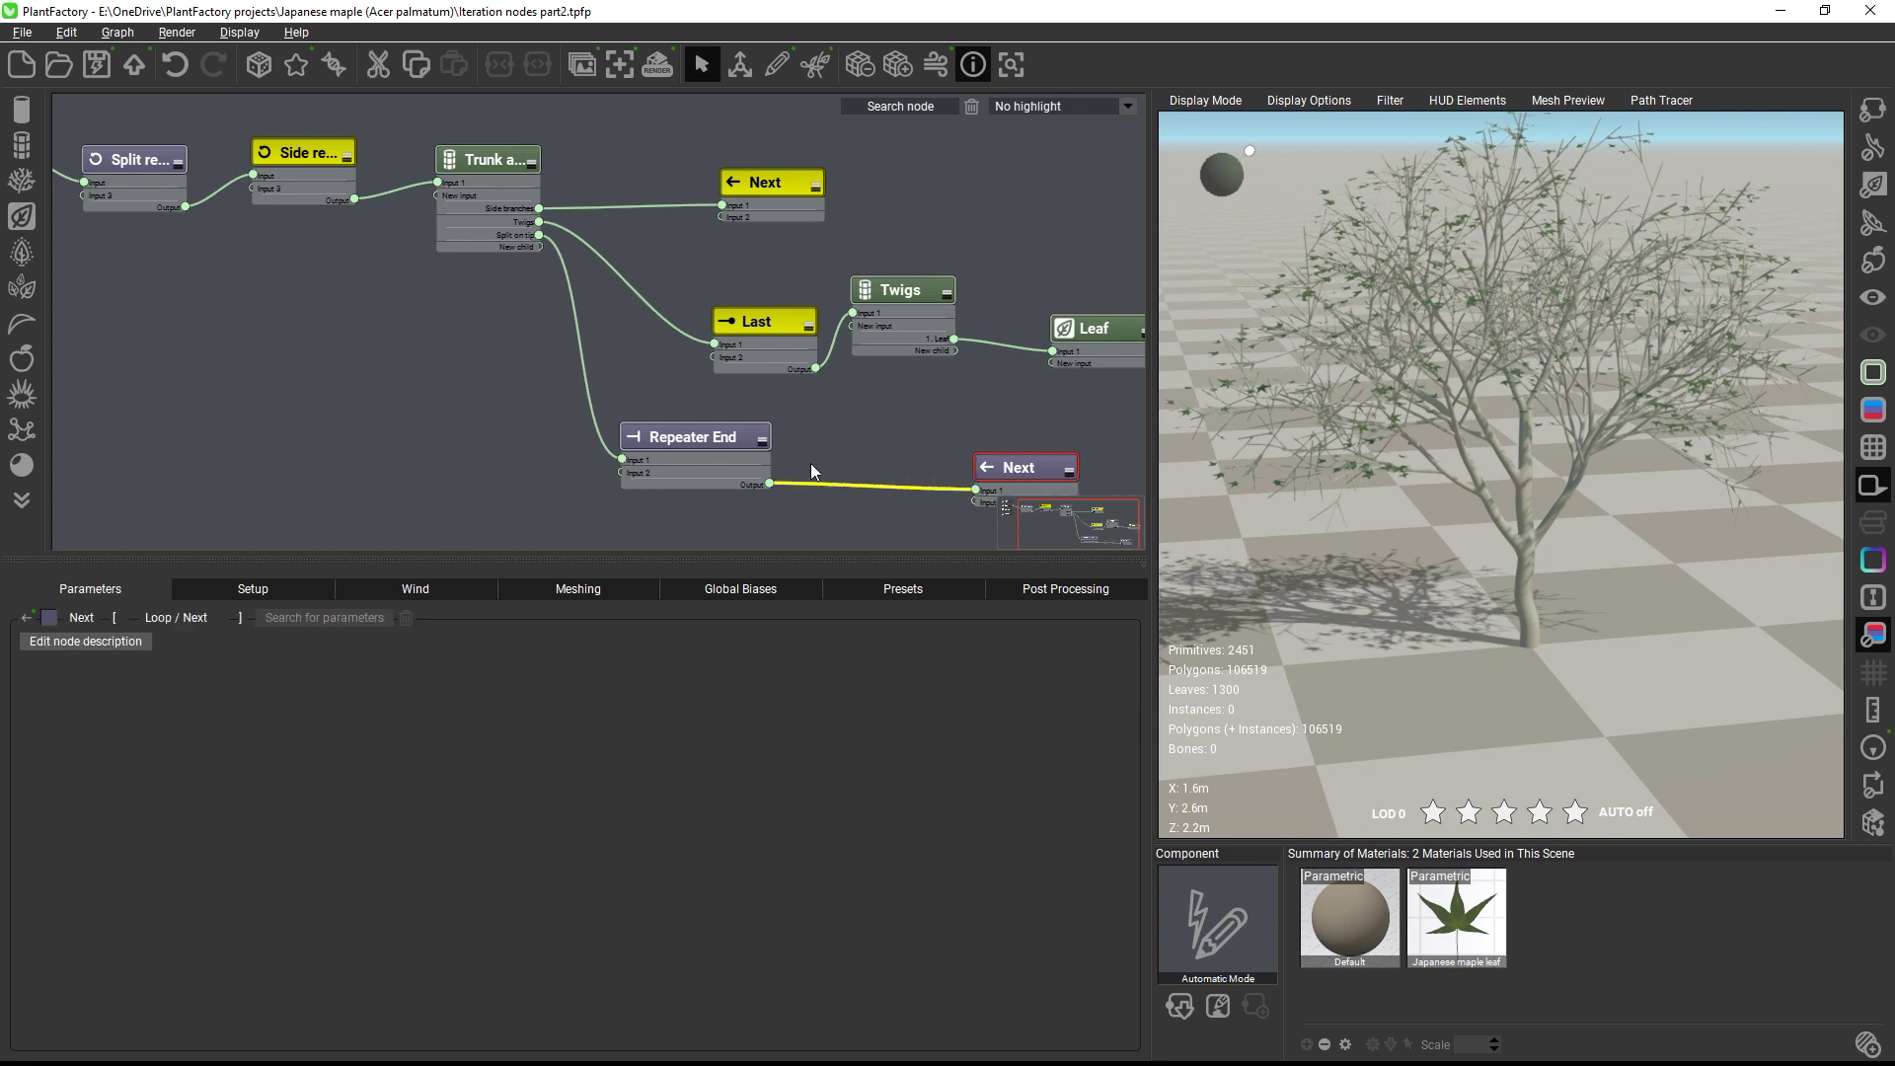
left_click(849, 437)
key("space")
type("last")
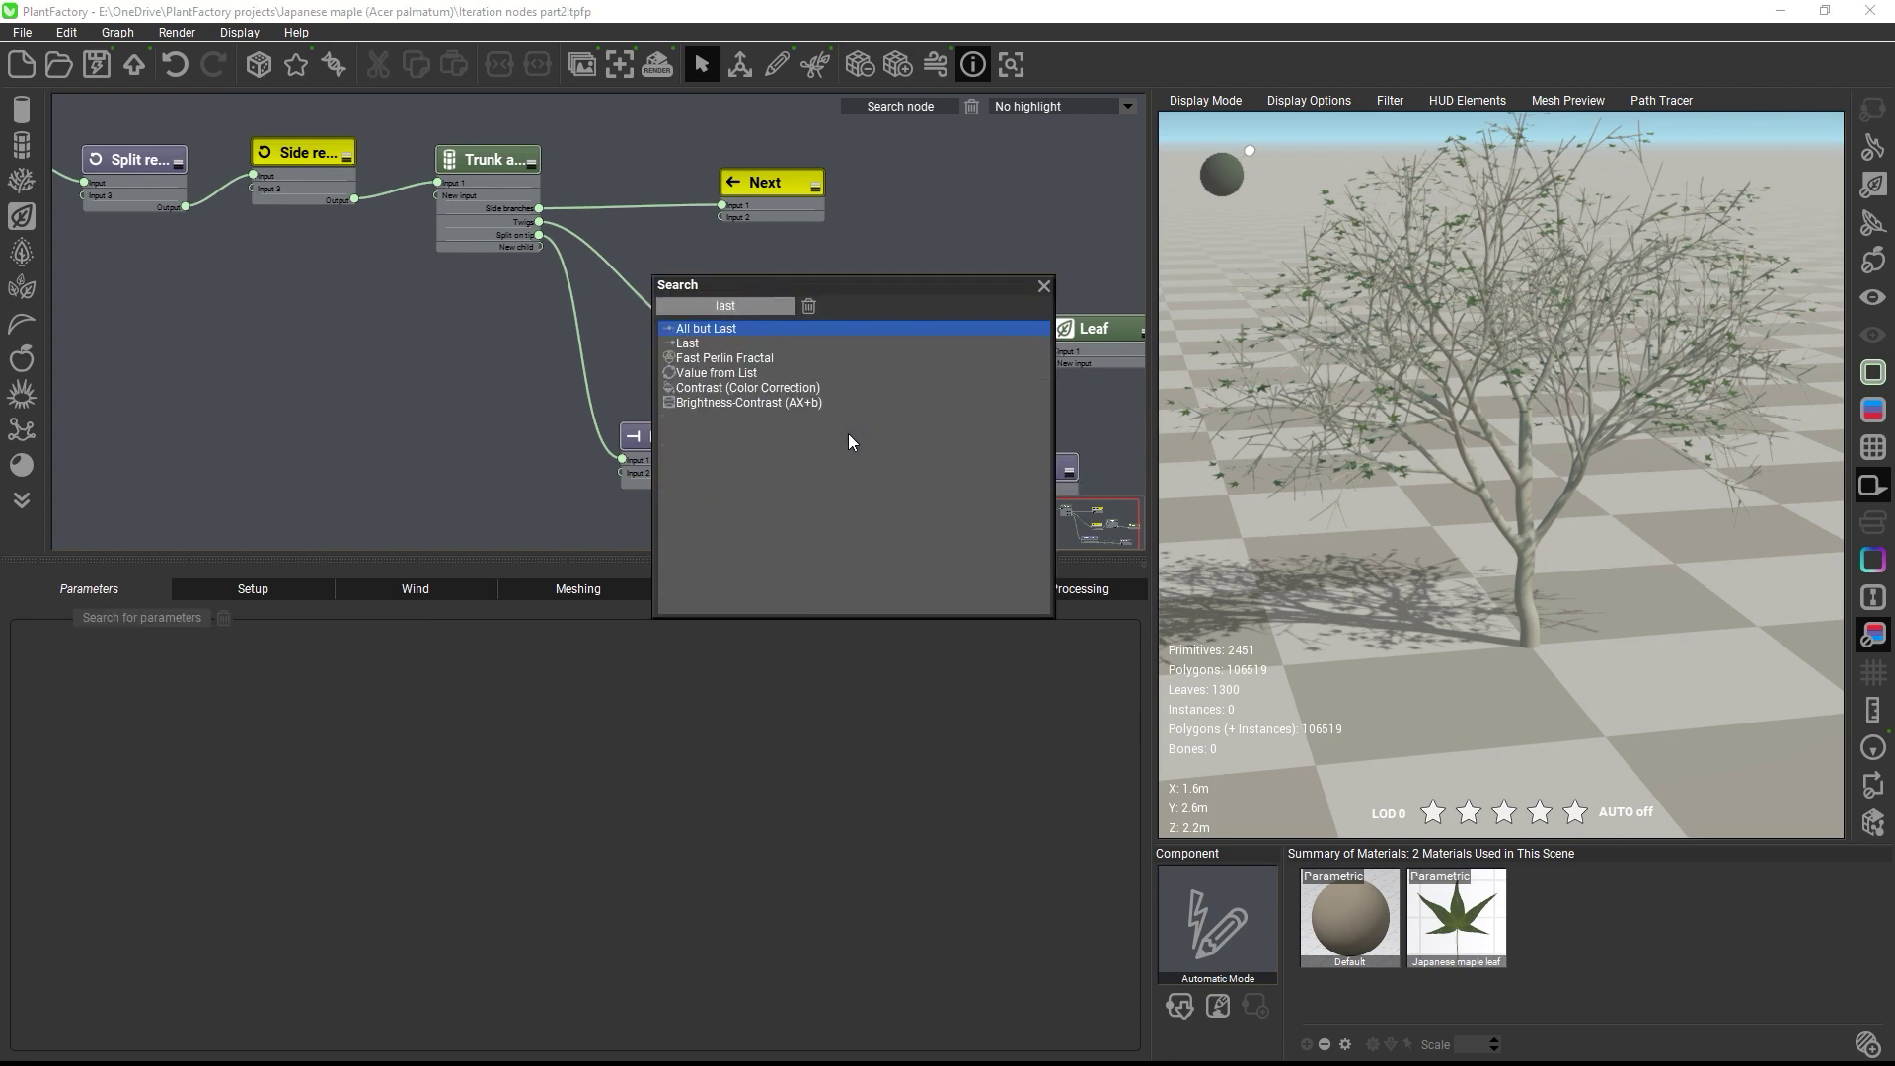
key("Return")
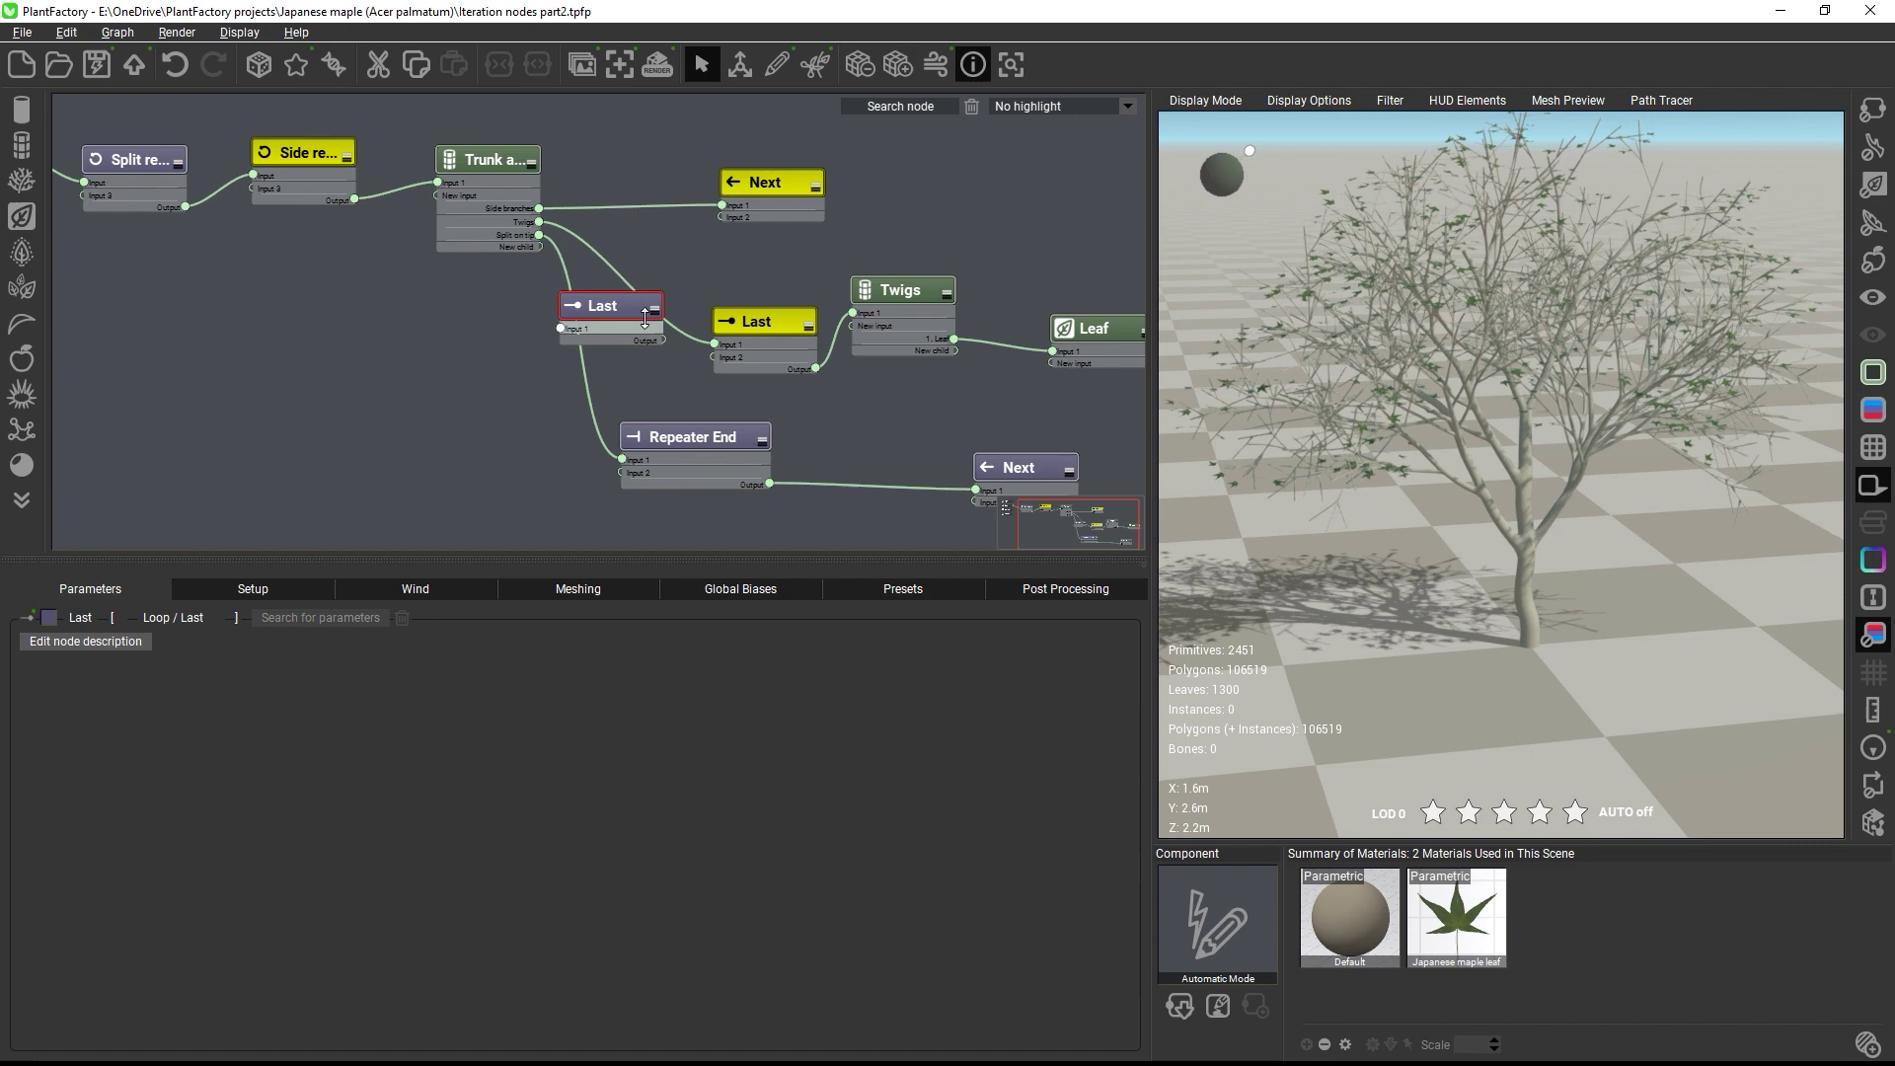
left_click_drag(774, 483, 851, 413)
left_click_drag(886, 299, 916, 453)
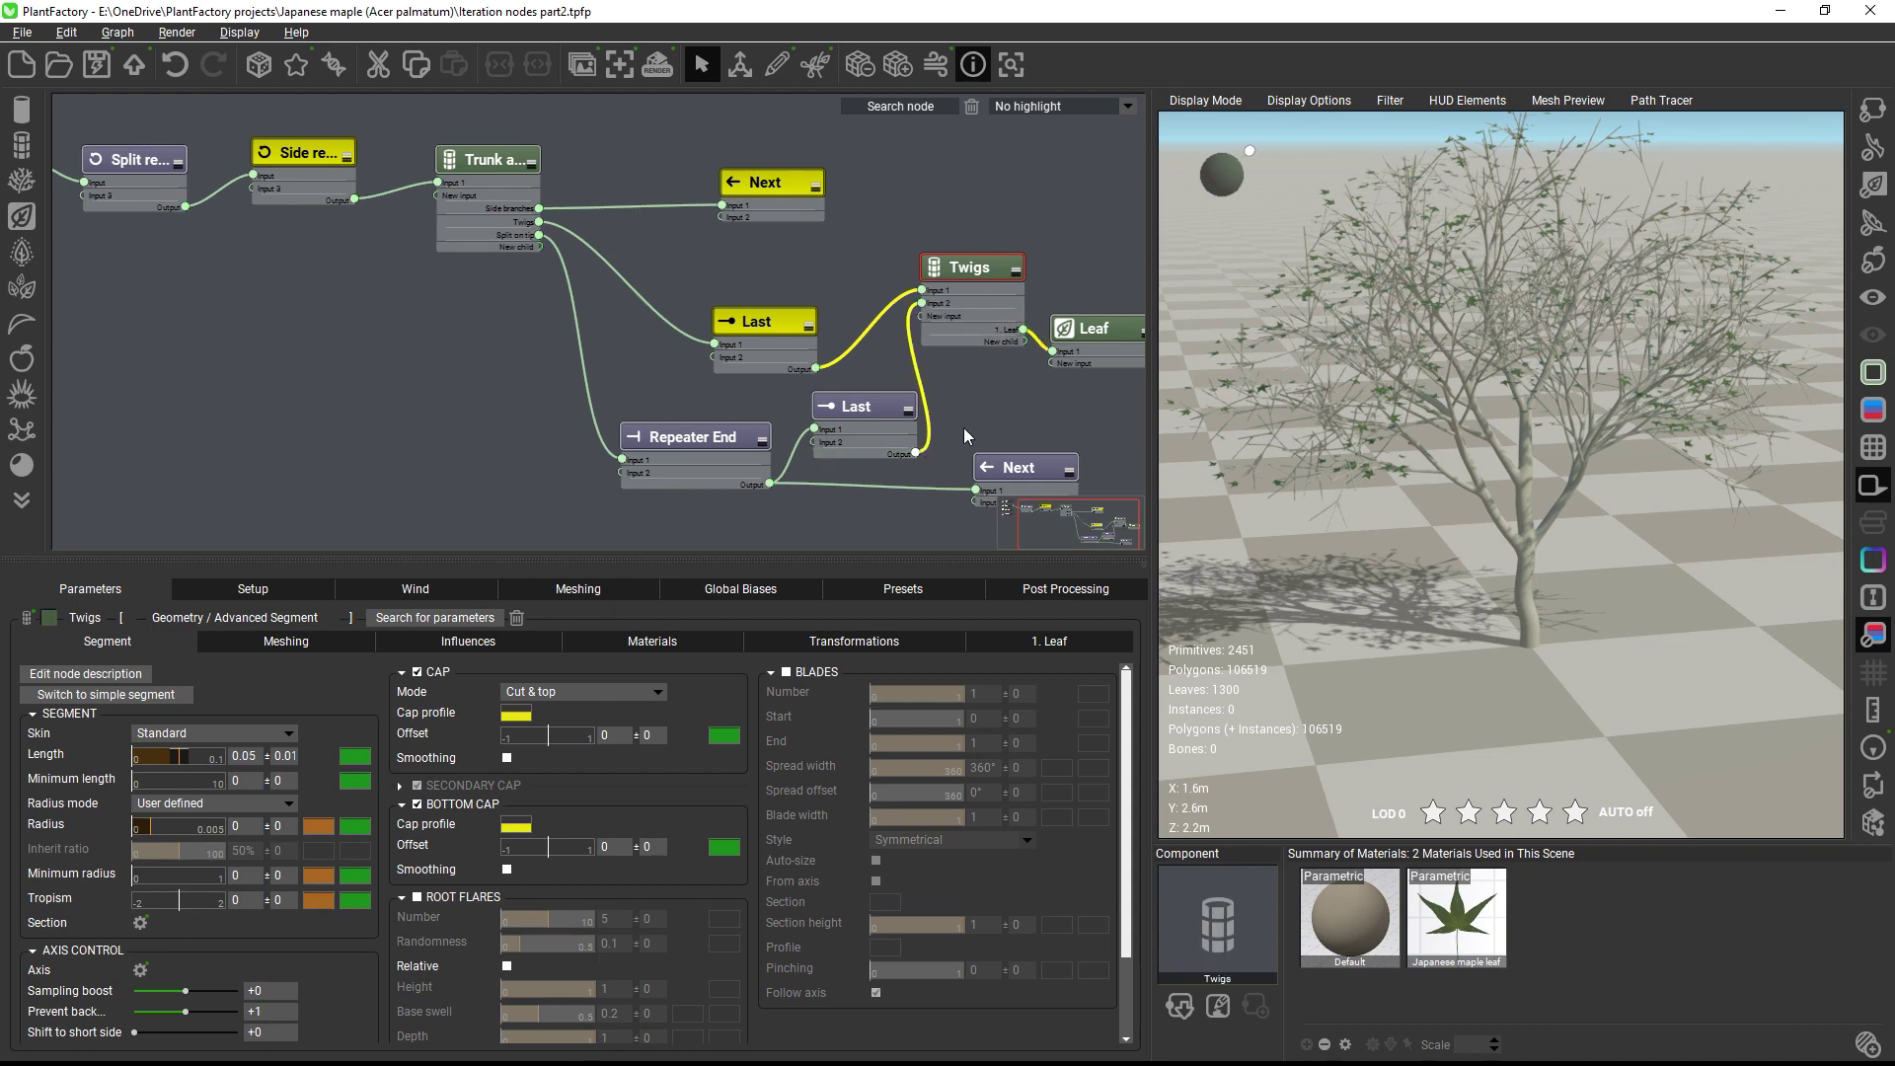
Step: Assign the Japanese maple bark material to the segment body of the Trunk and branches node
left_click(461, 161)
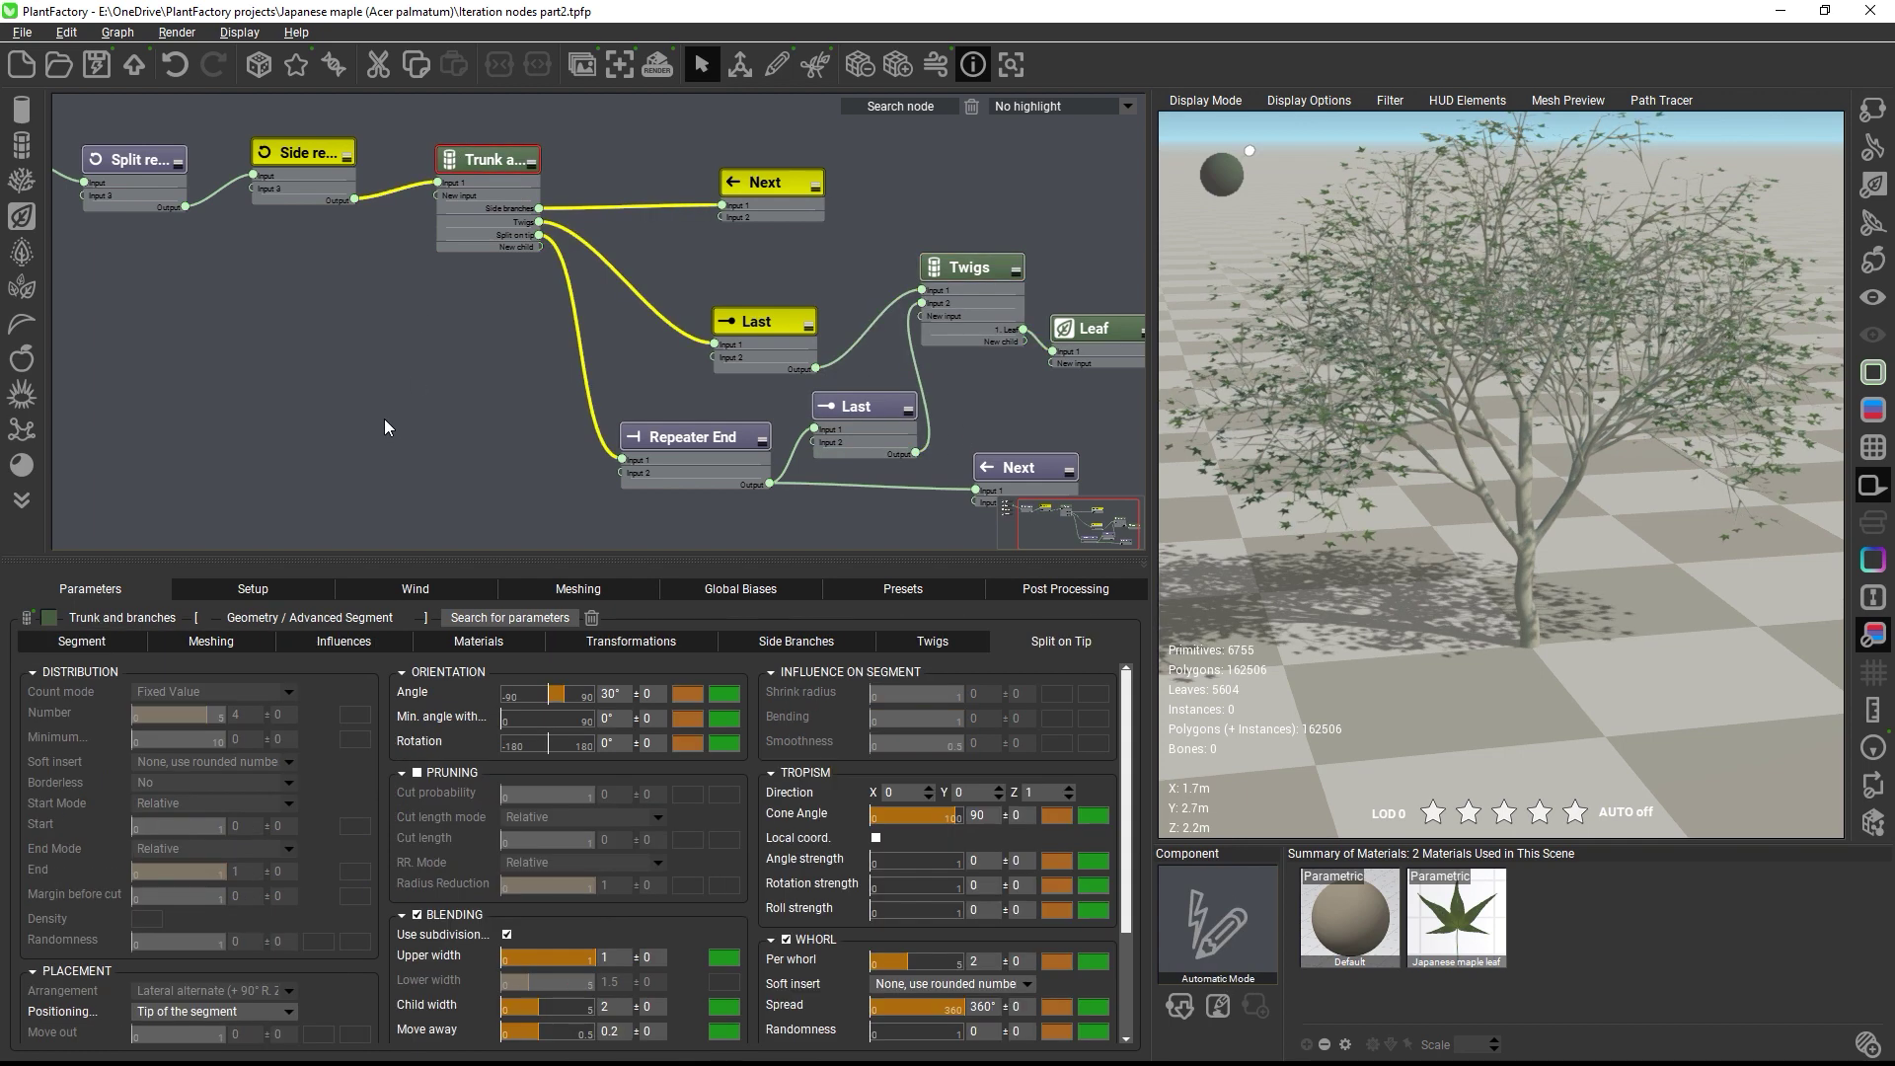
left_click(454, 642)
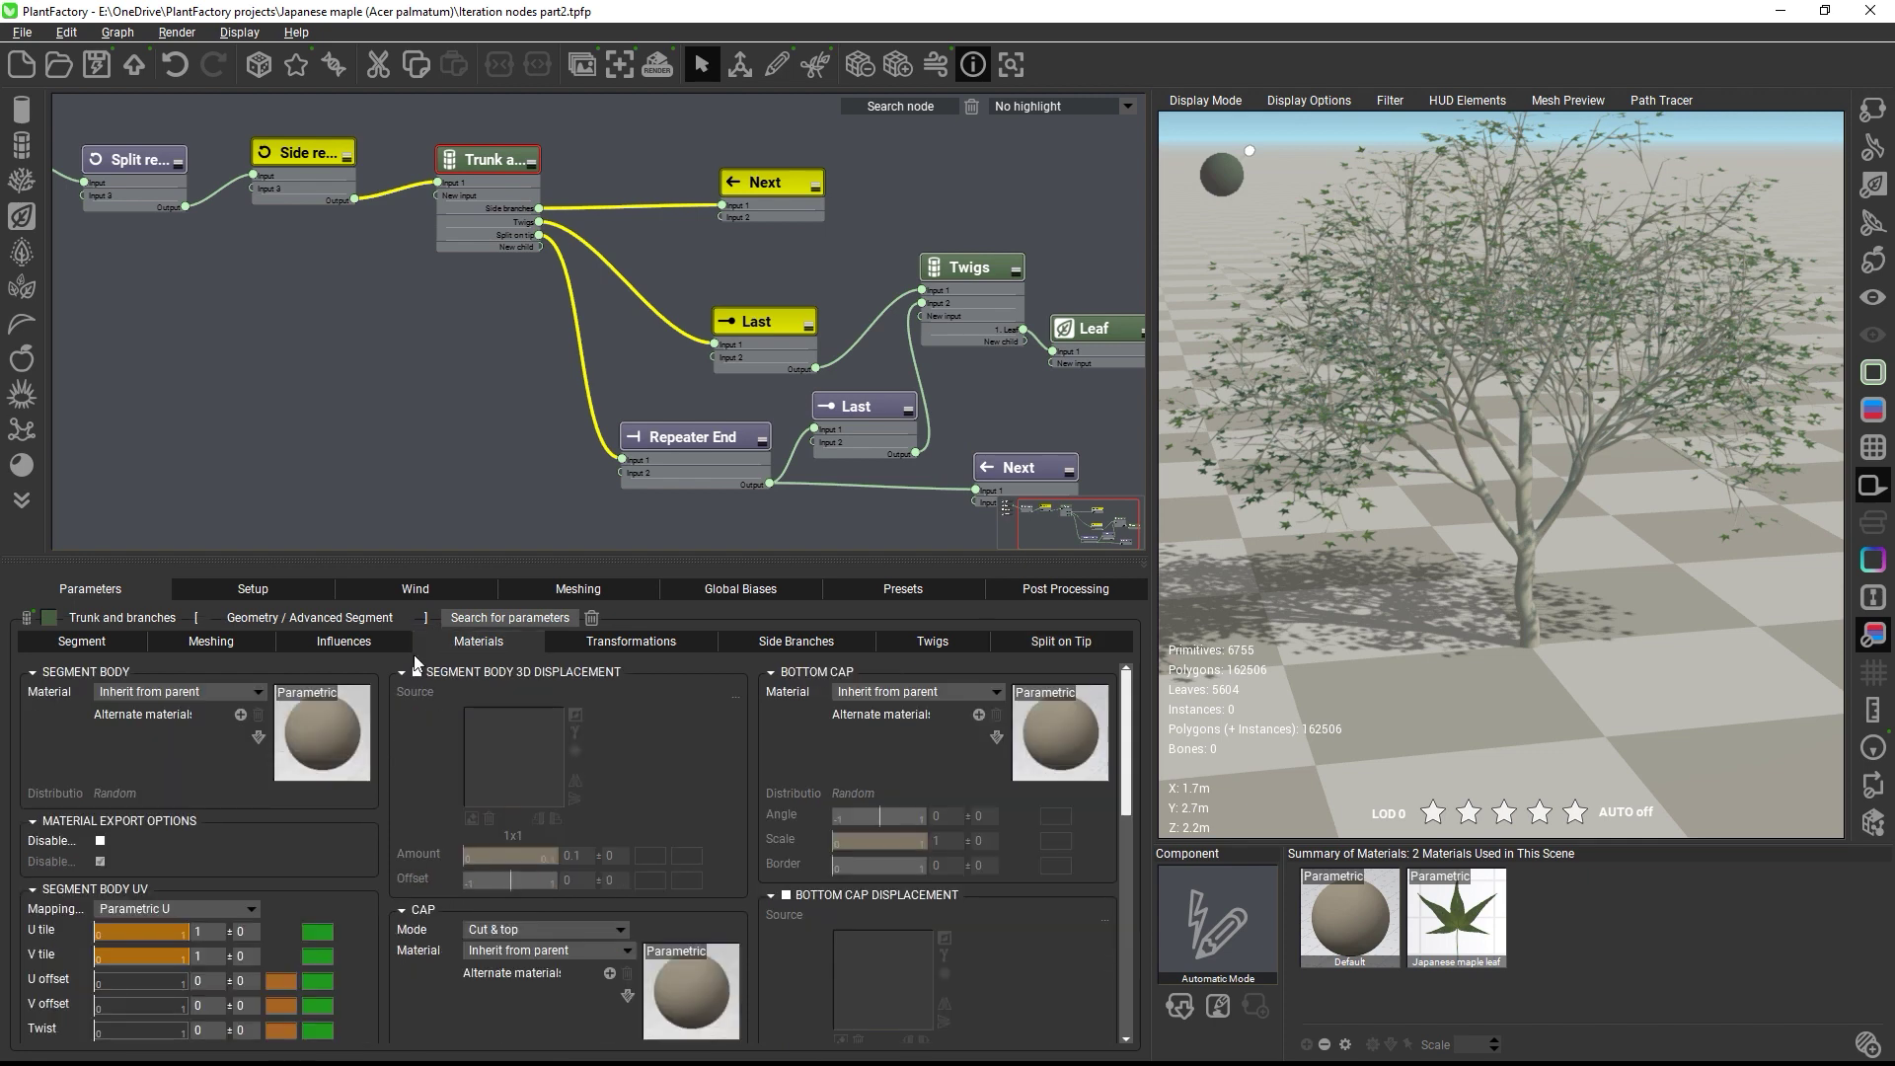
left_click(255, 736)
key("Escape")
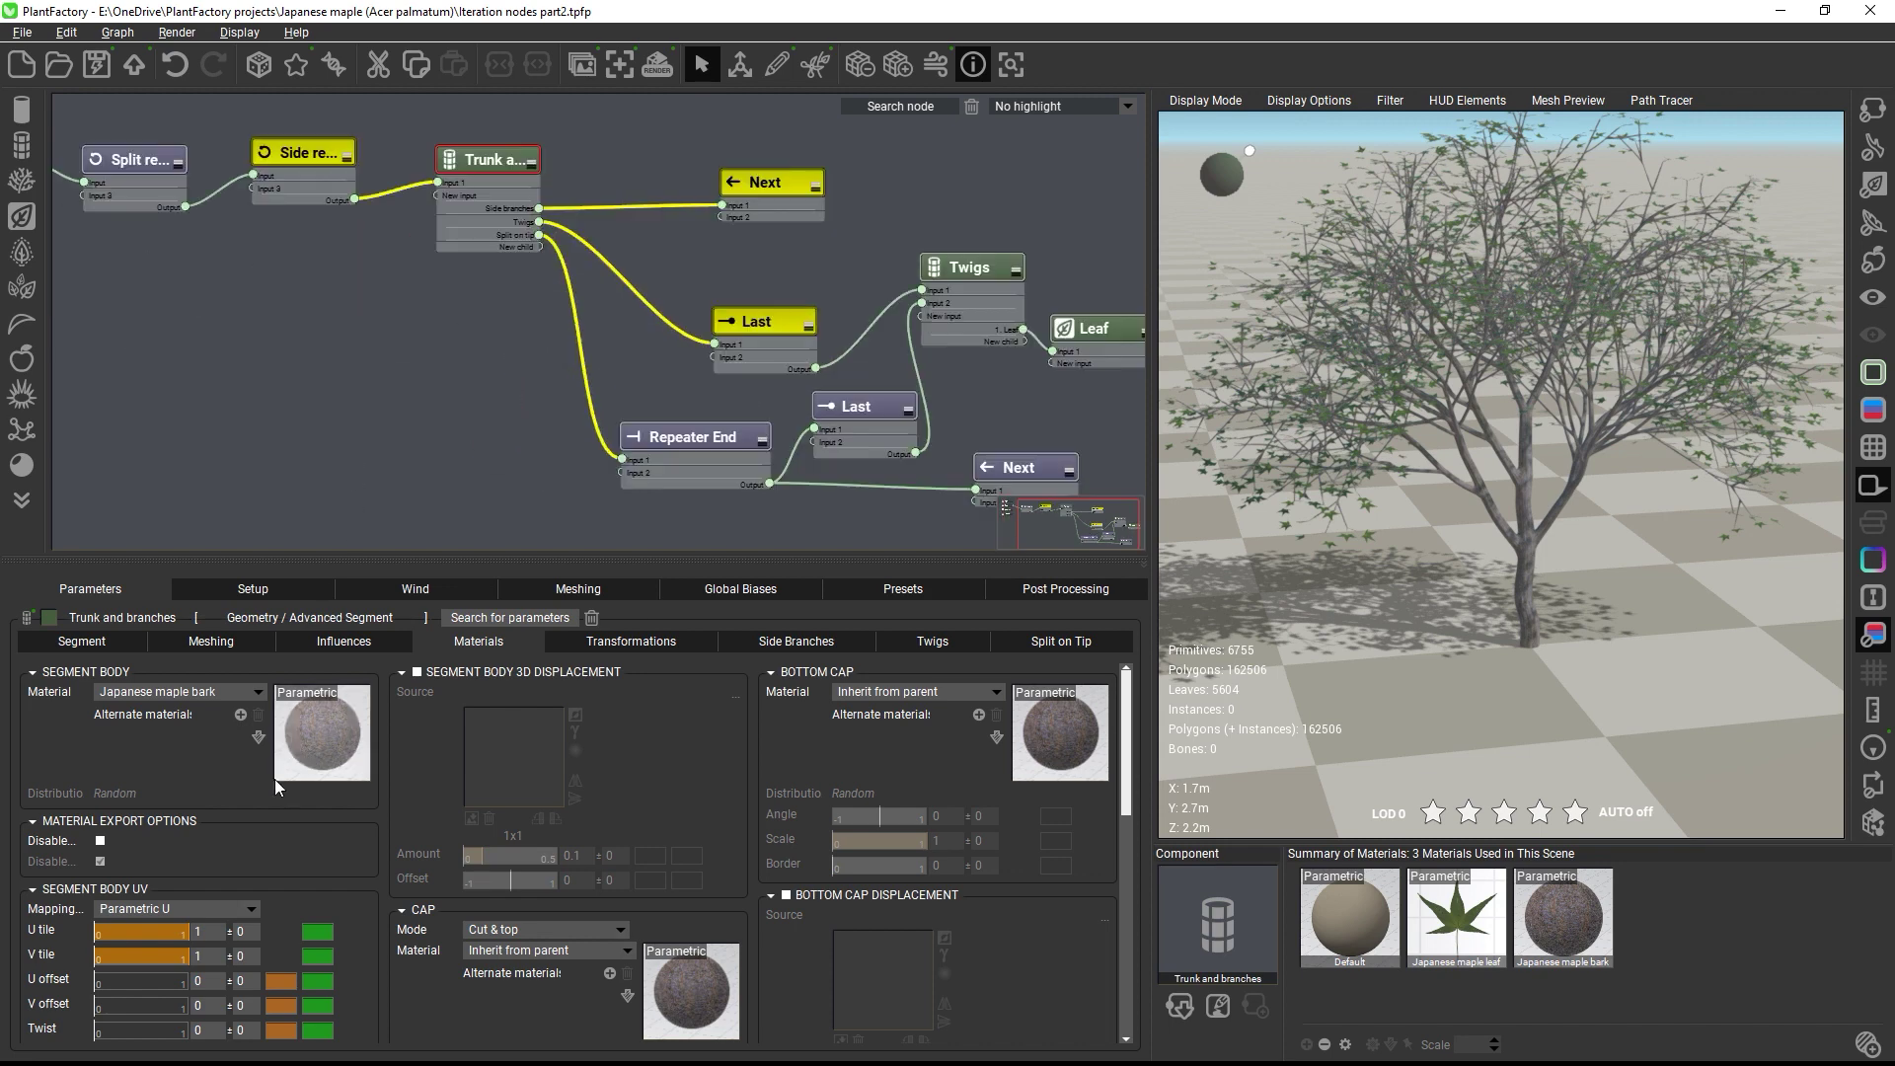
Step: Set the trunk's segment body UV mapping to Standard with a U tile of about 1.78 and enable Keep aspect ratio
scroll(317, 831, "down", 5)
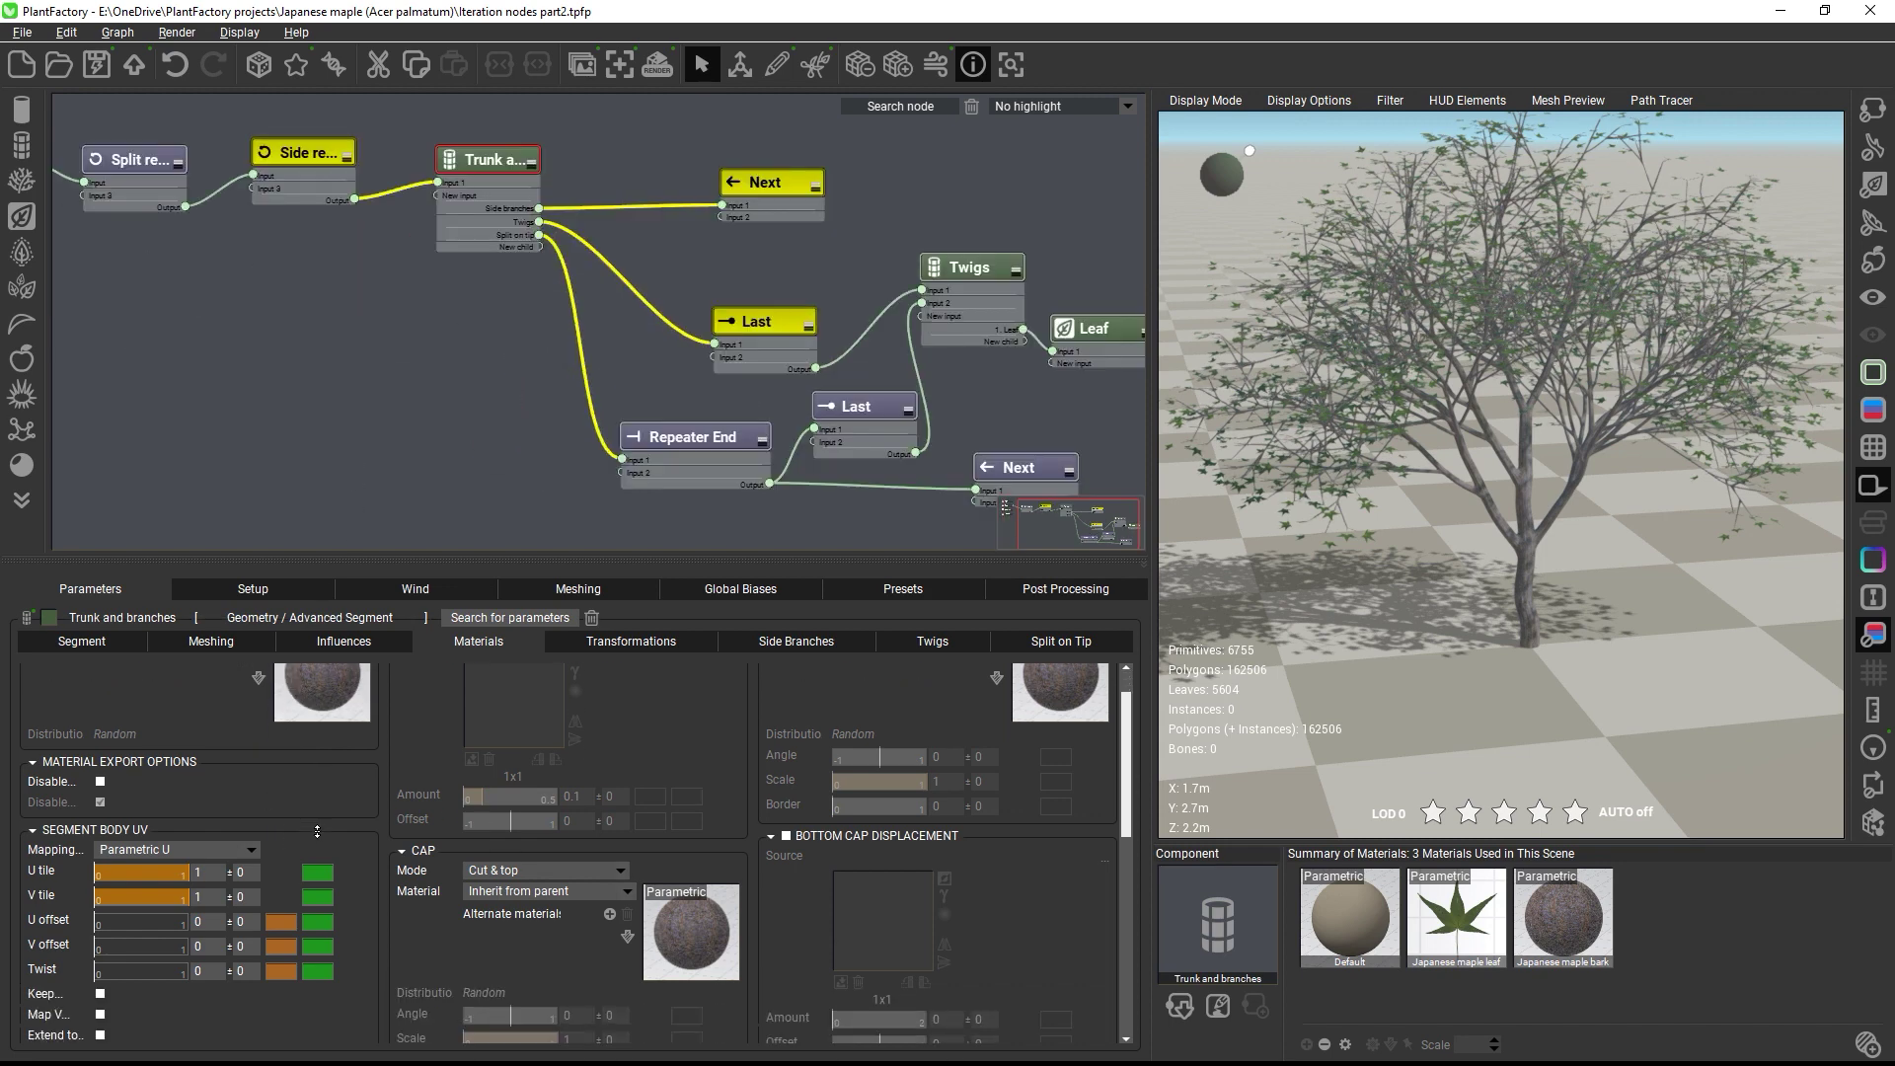
scroll(361, 830, "down", 4)
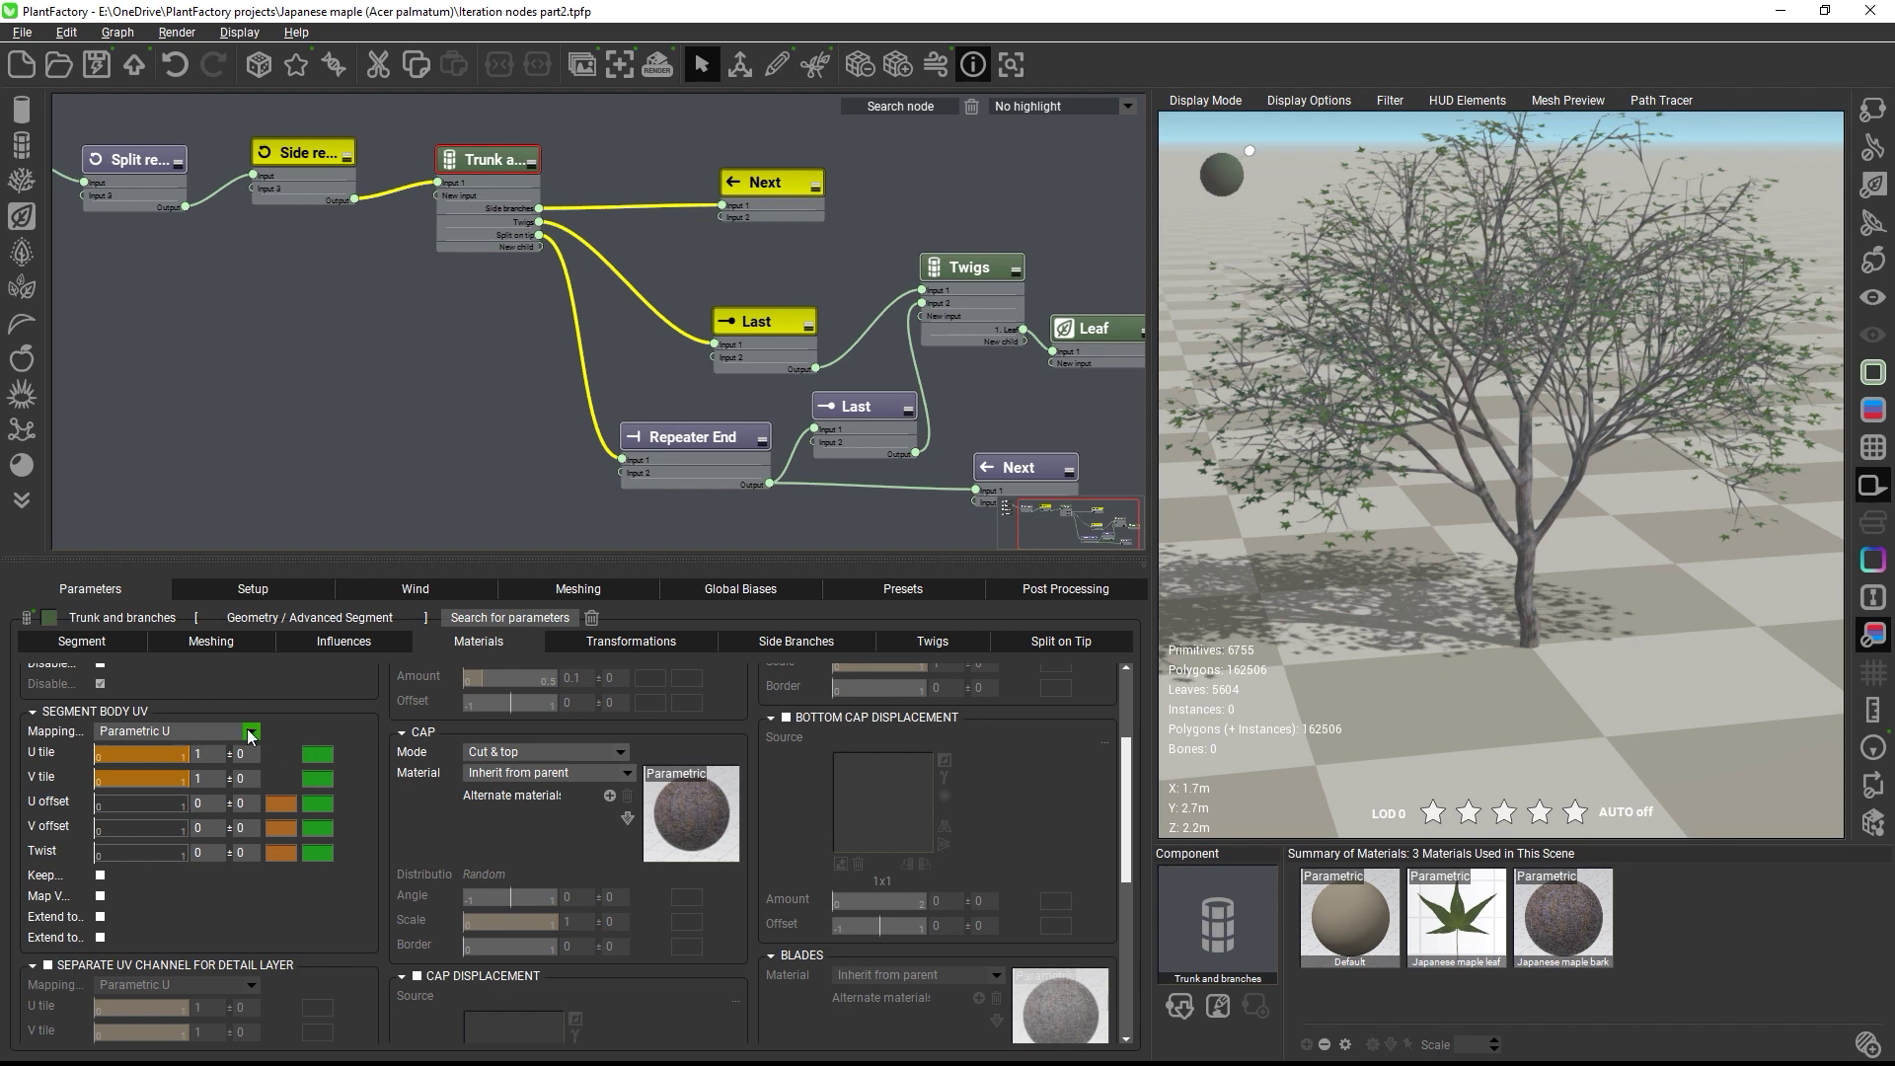
left_click(251, 733)
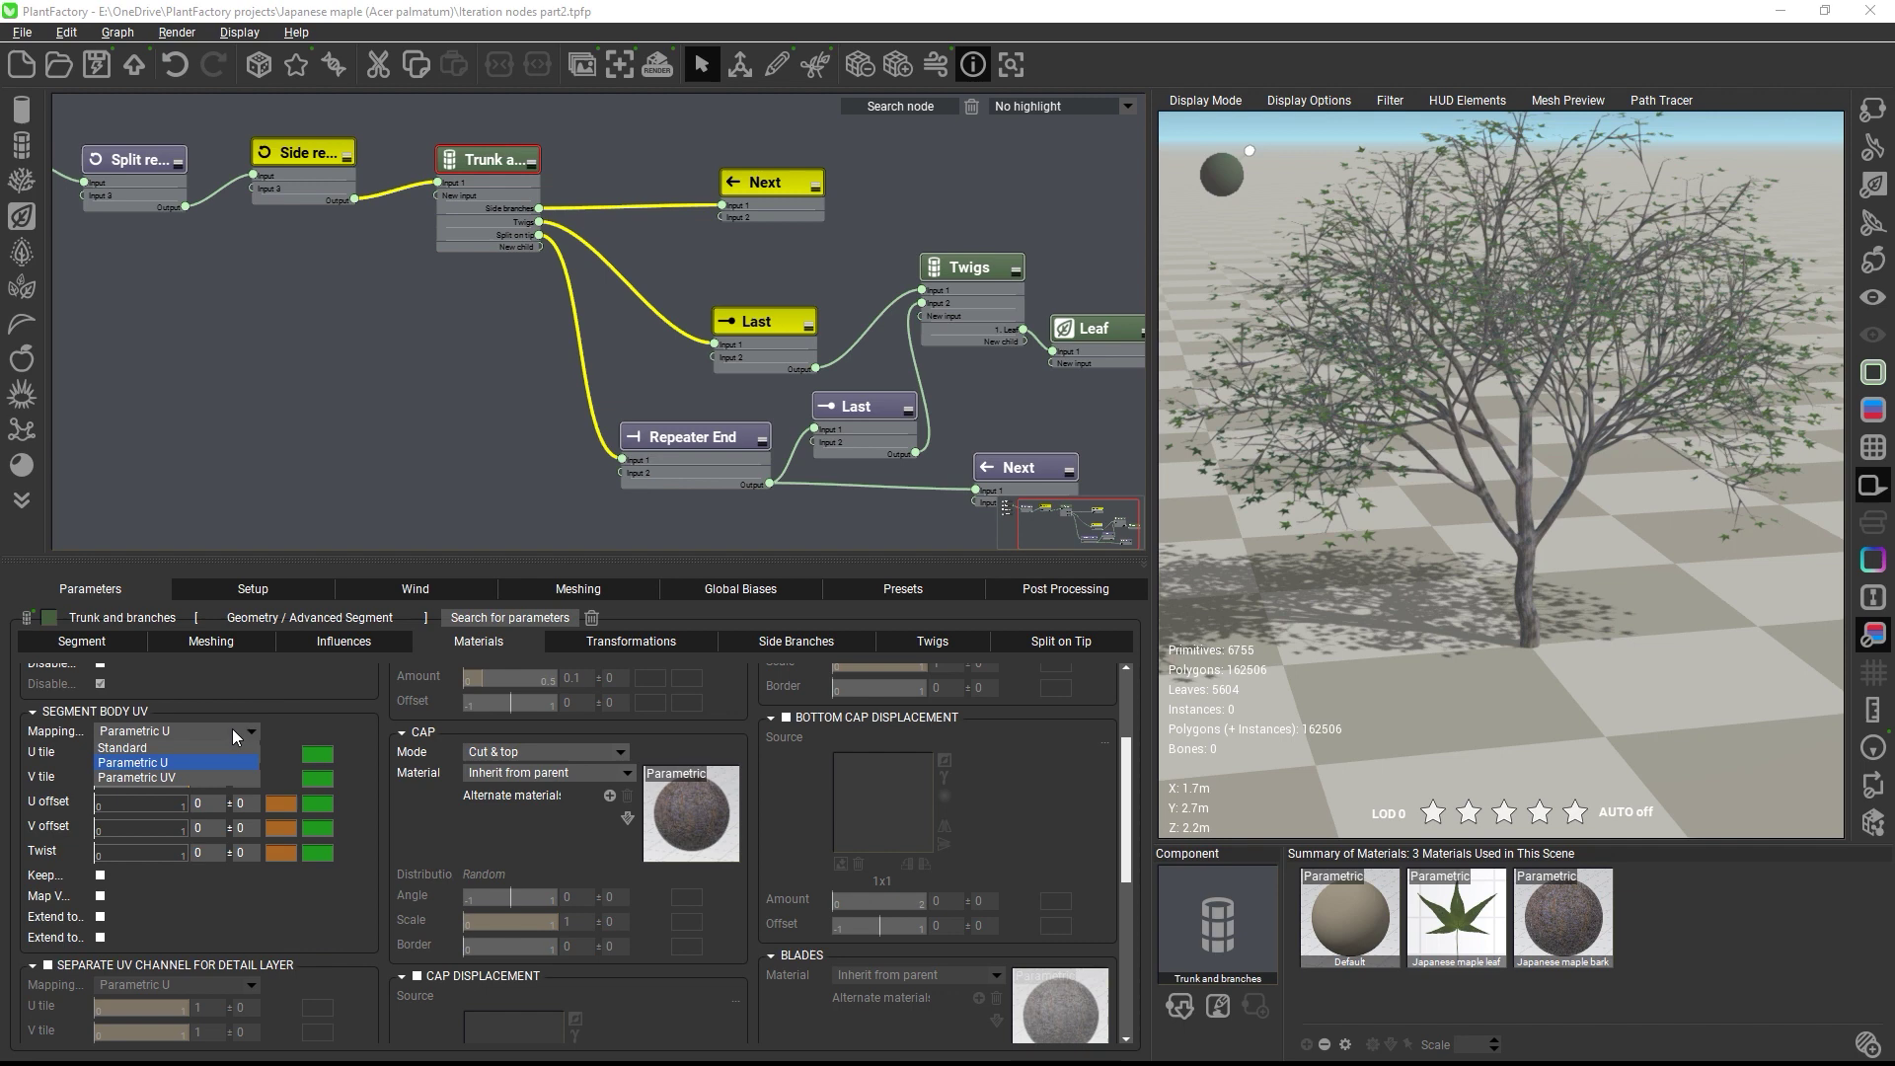
left_click(181, 750)
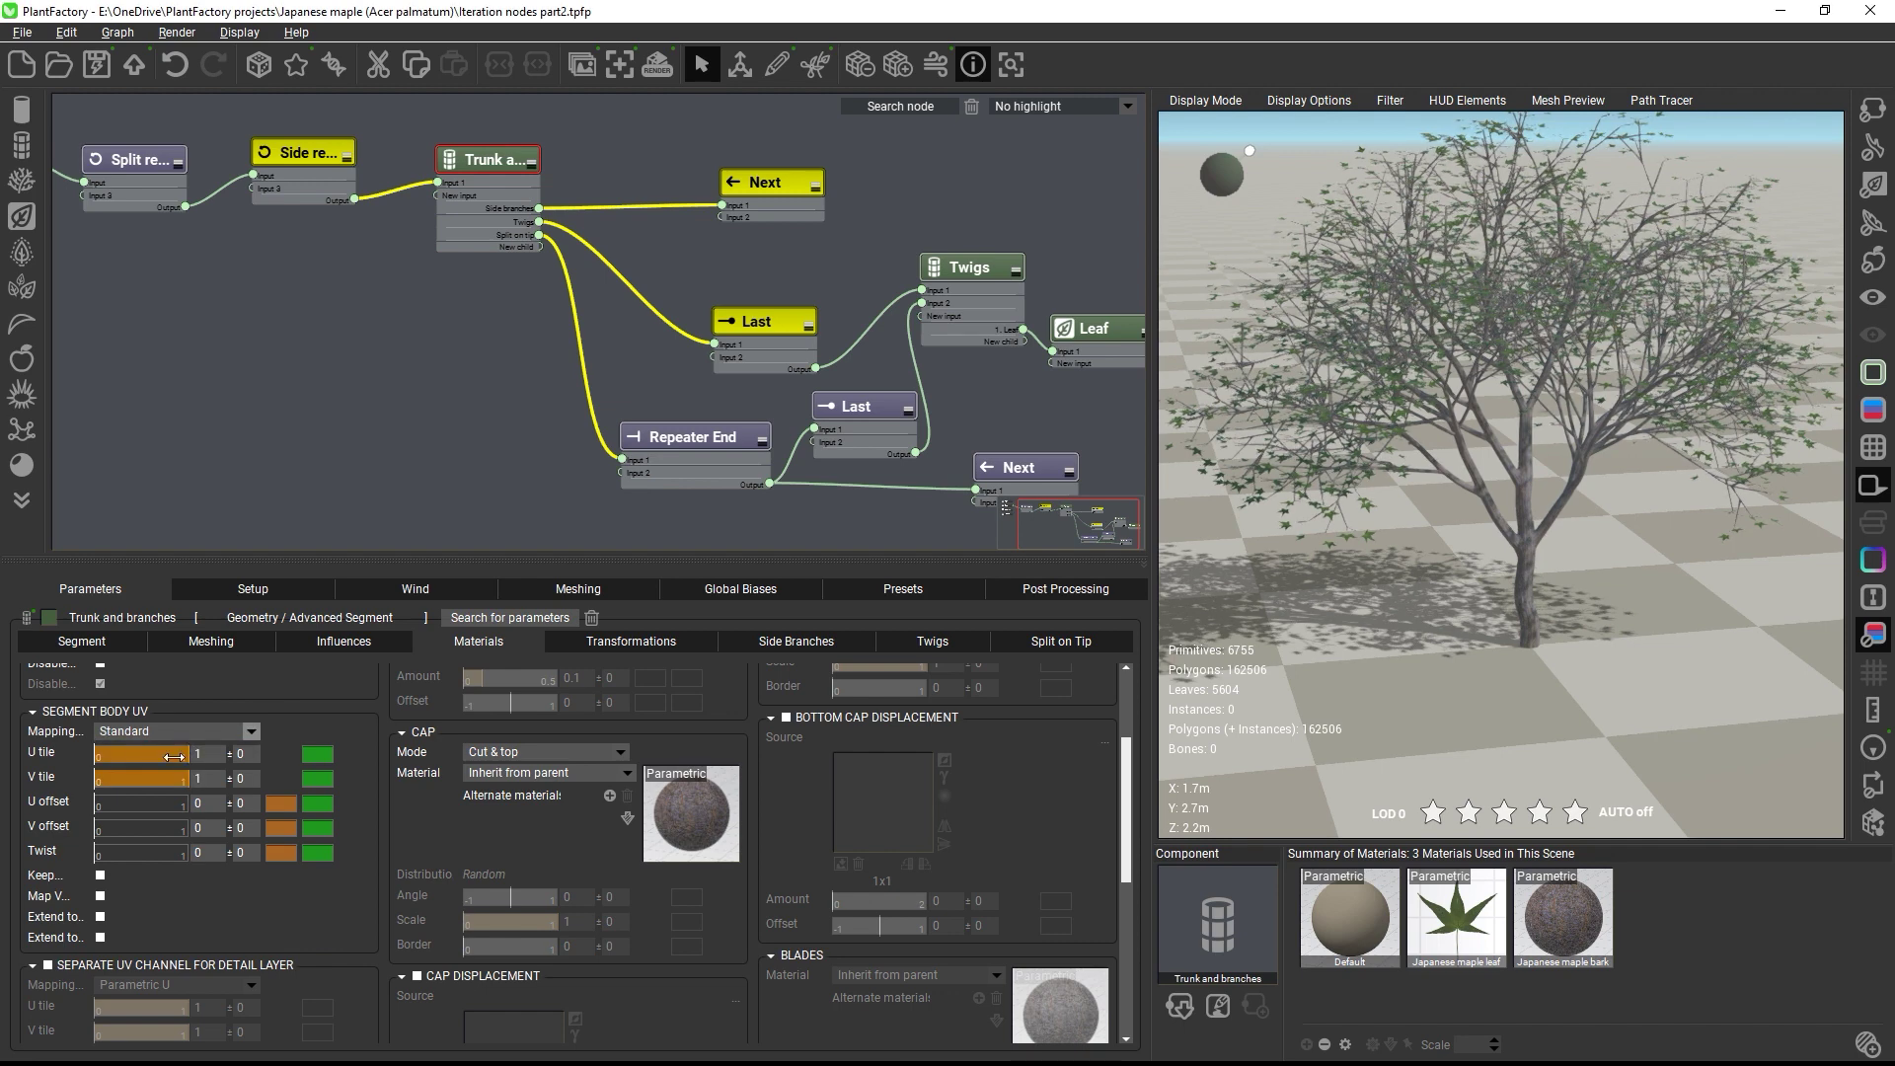
left_click_drag(208, 753, 154, 755)
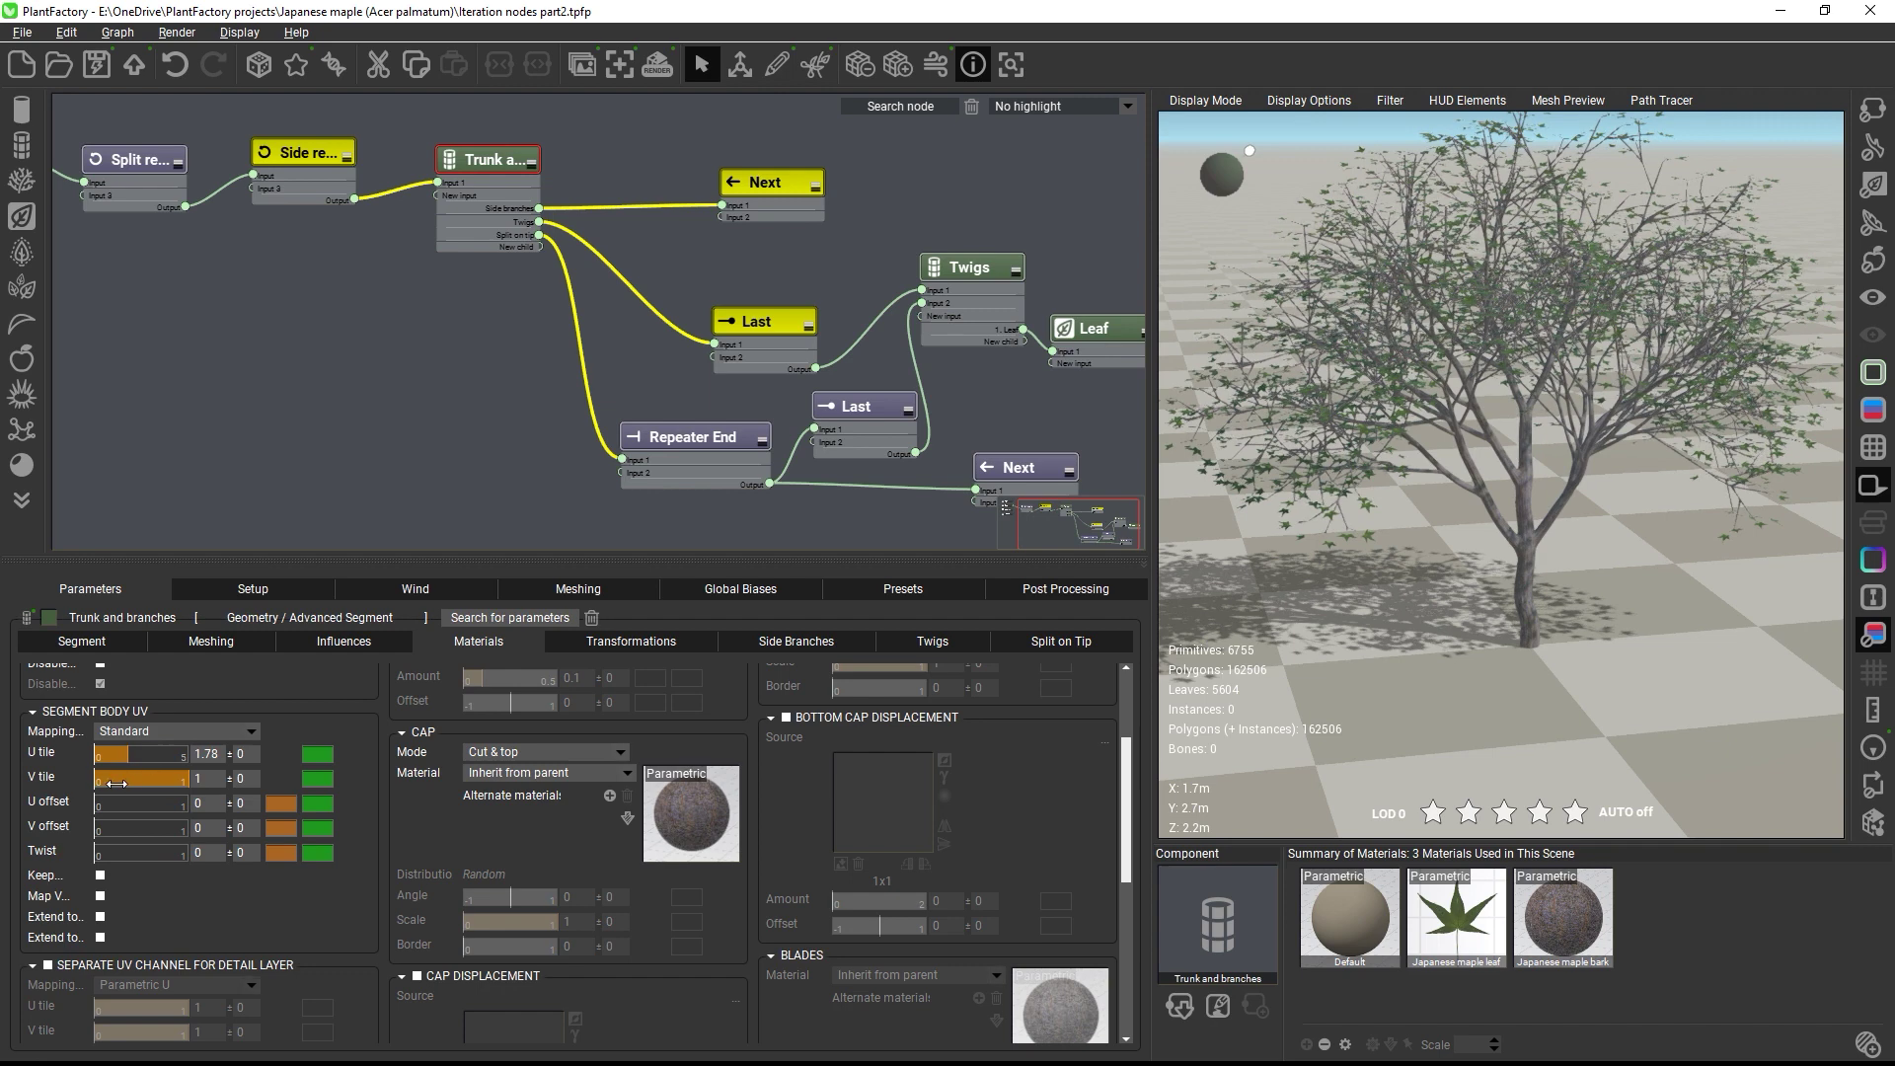
left_click(101, 877)
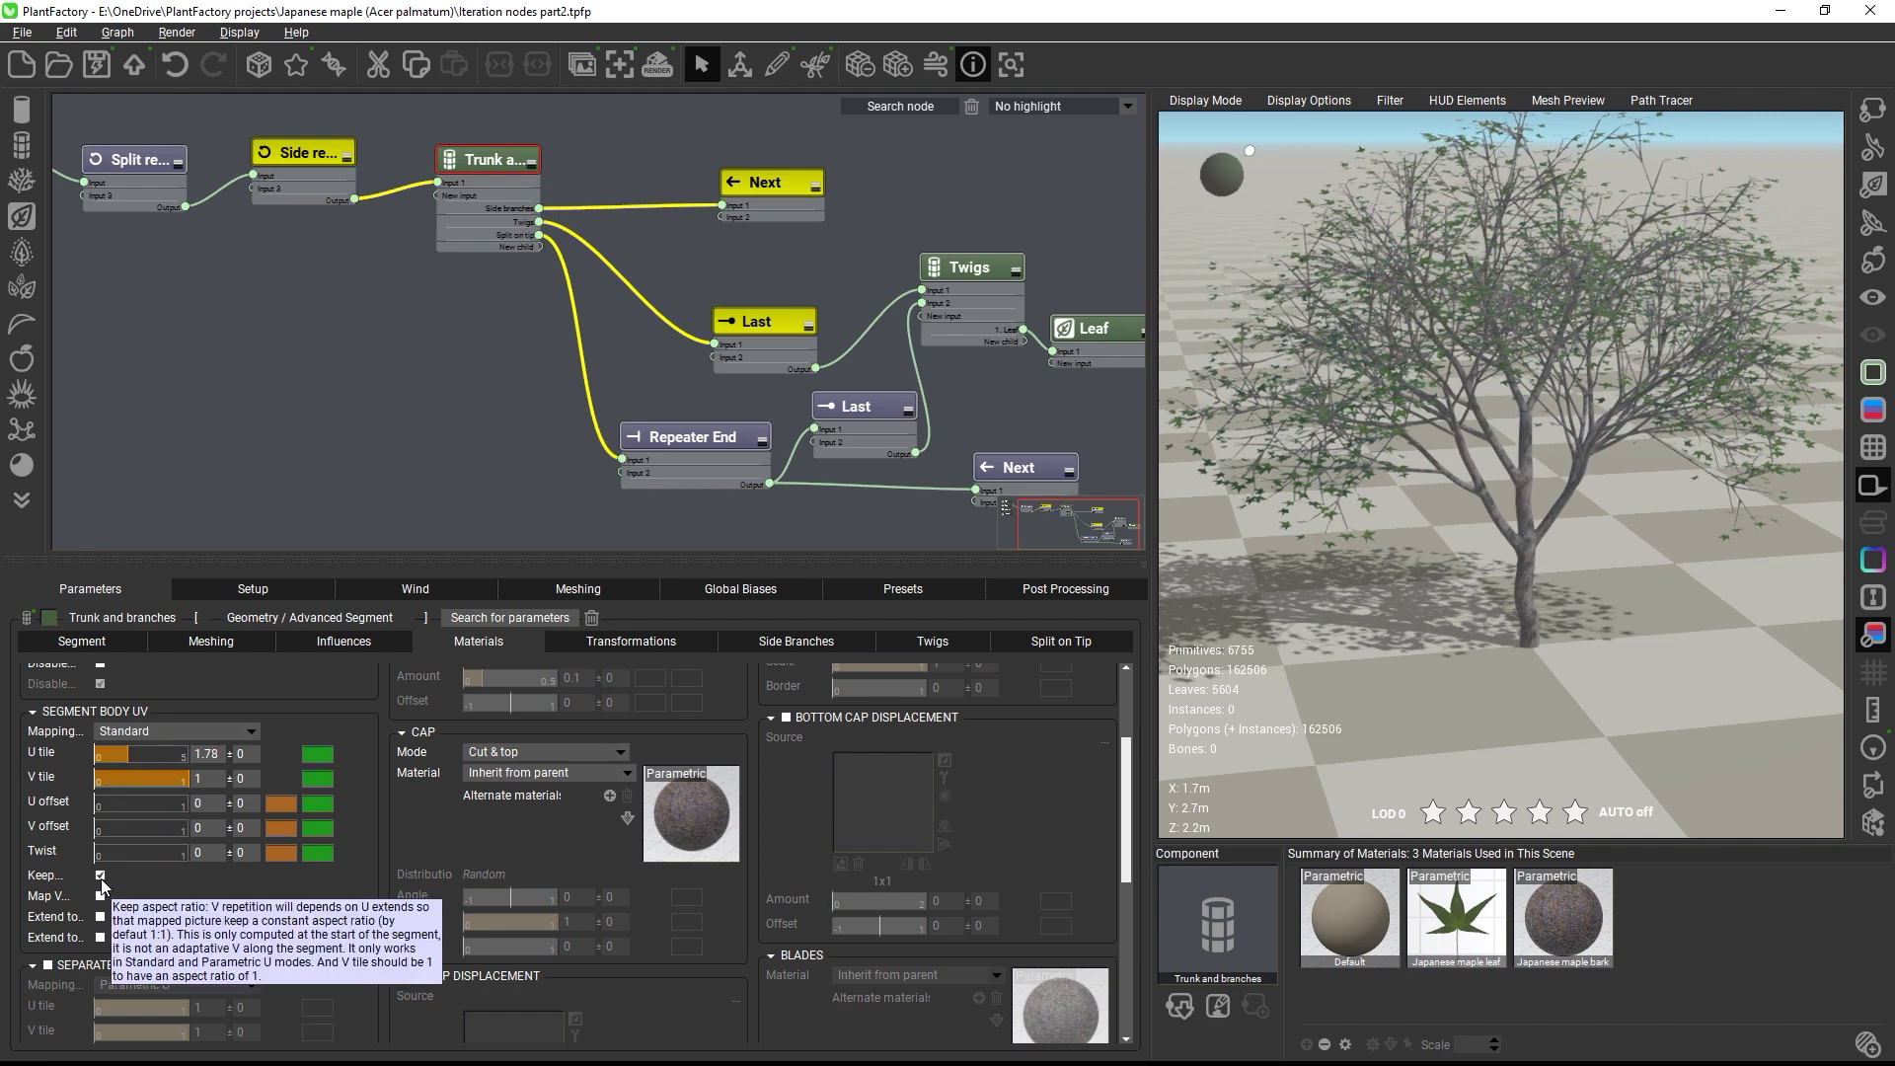
Step: Raise the bark's U tile to about 4.28 and set its UV twist to about 0.53
scroll(1526, 596, "up", 6)
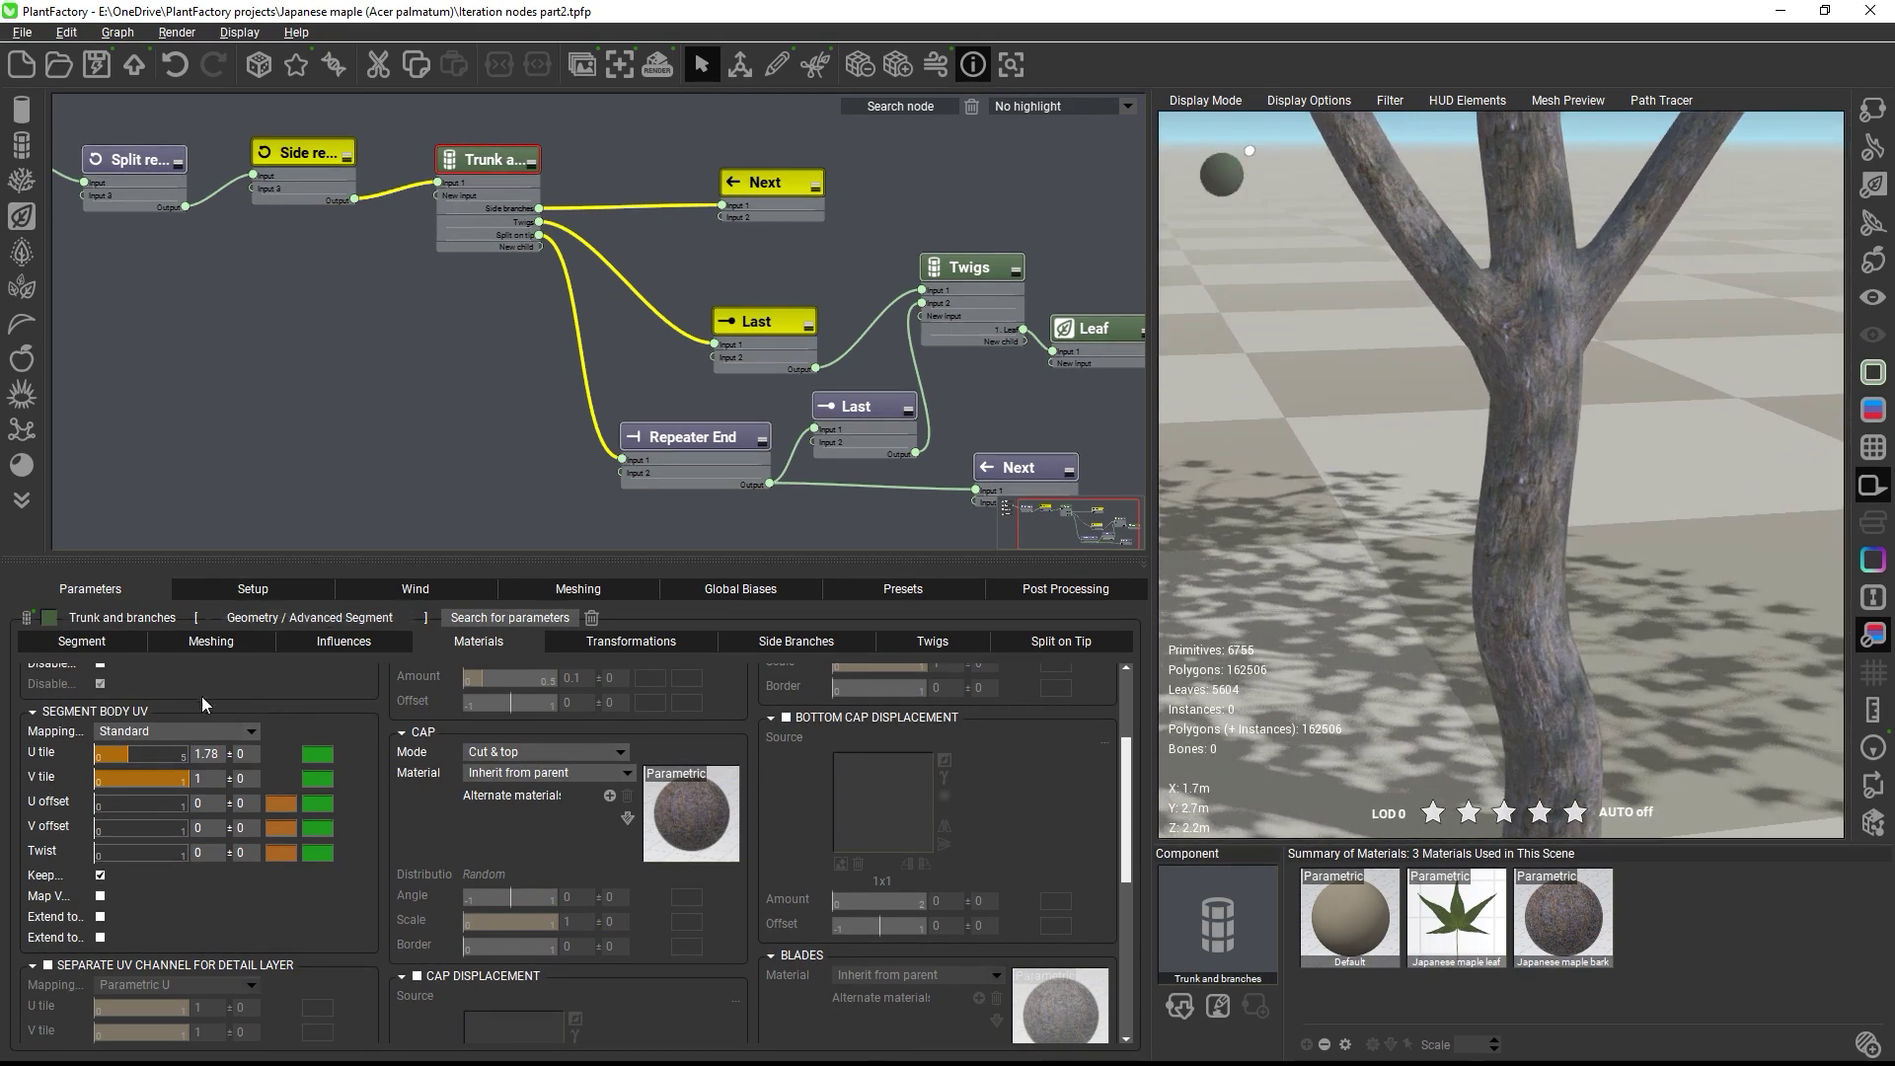
left_click_drag(146, 761, 185, 755)
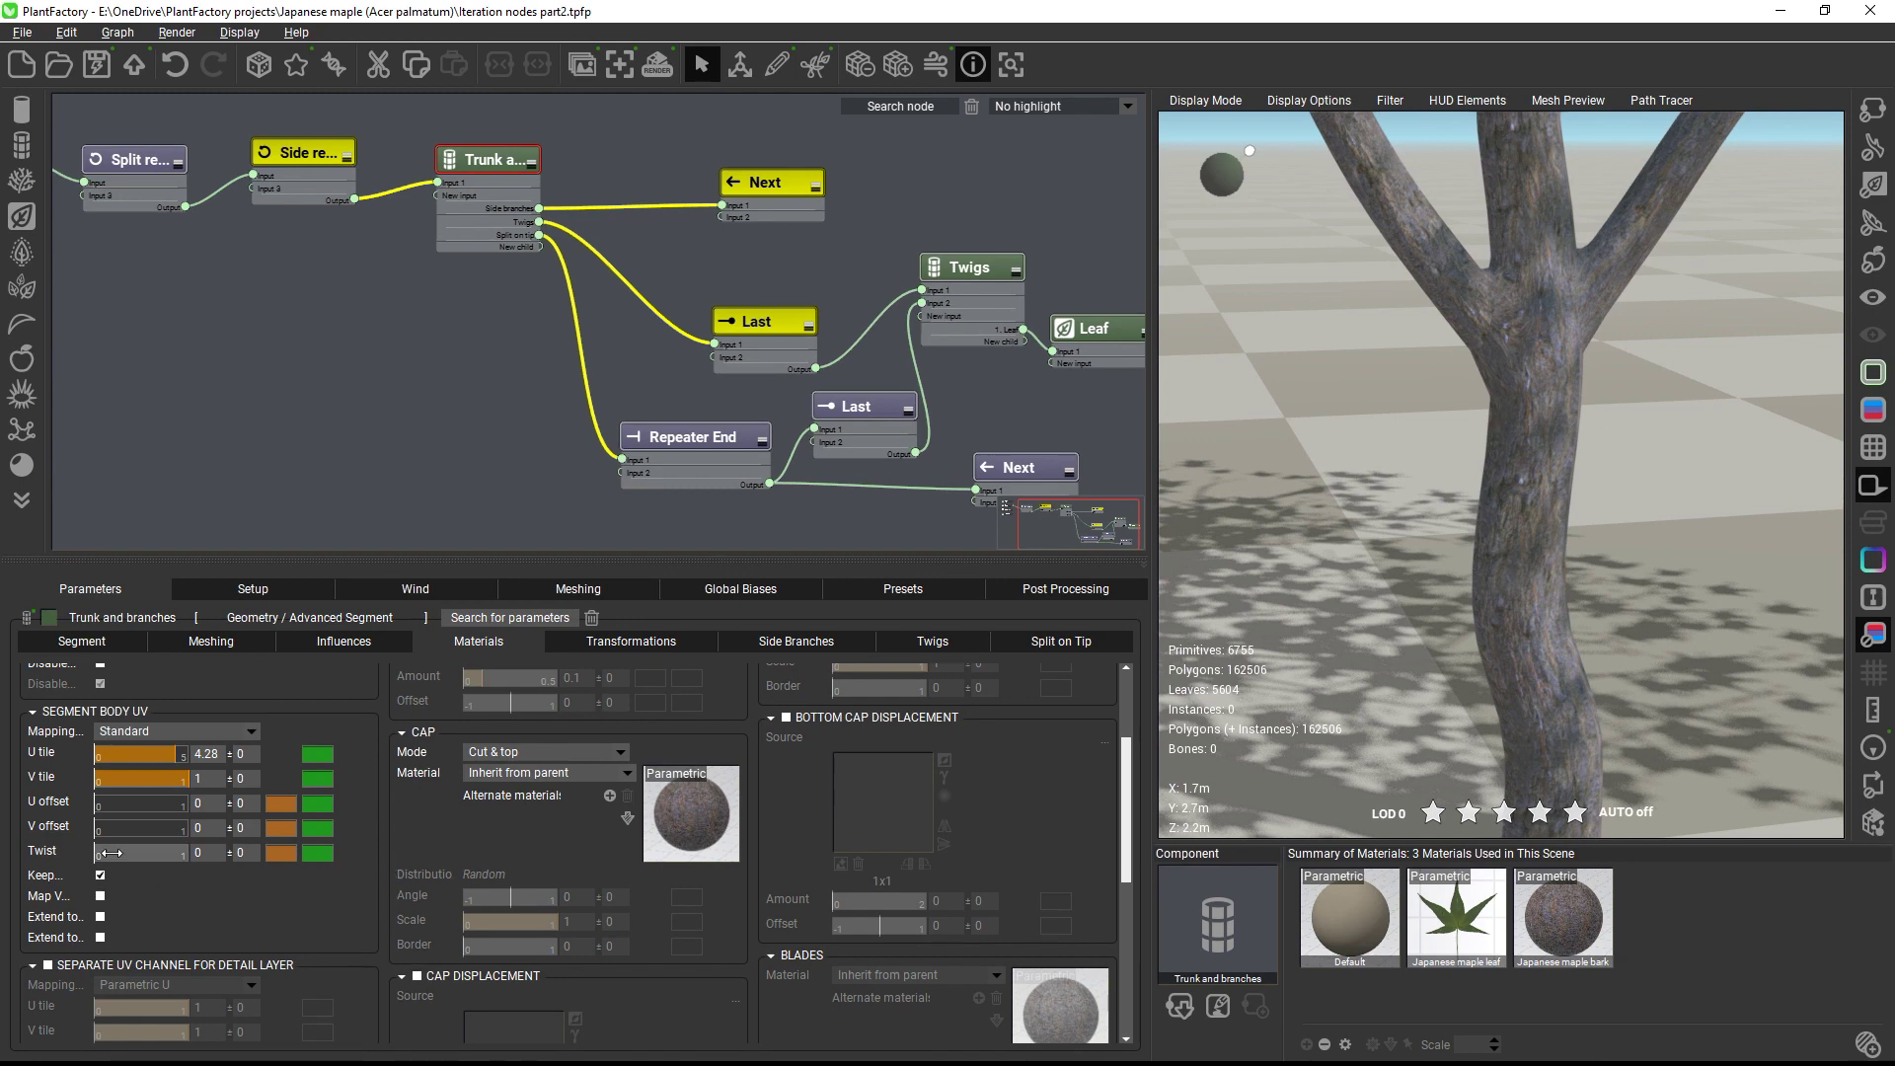
left_click_drag(111, 856, 161, 848)
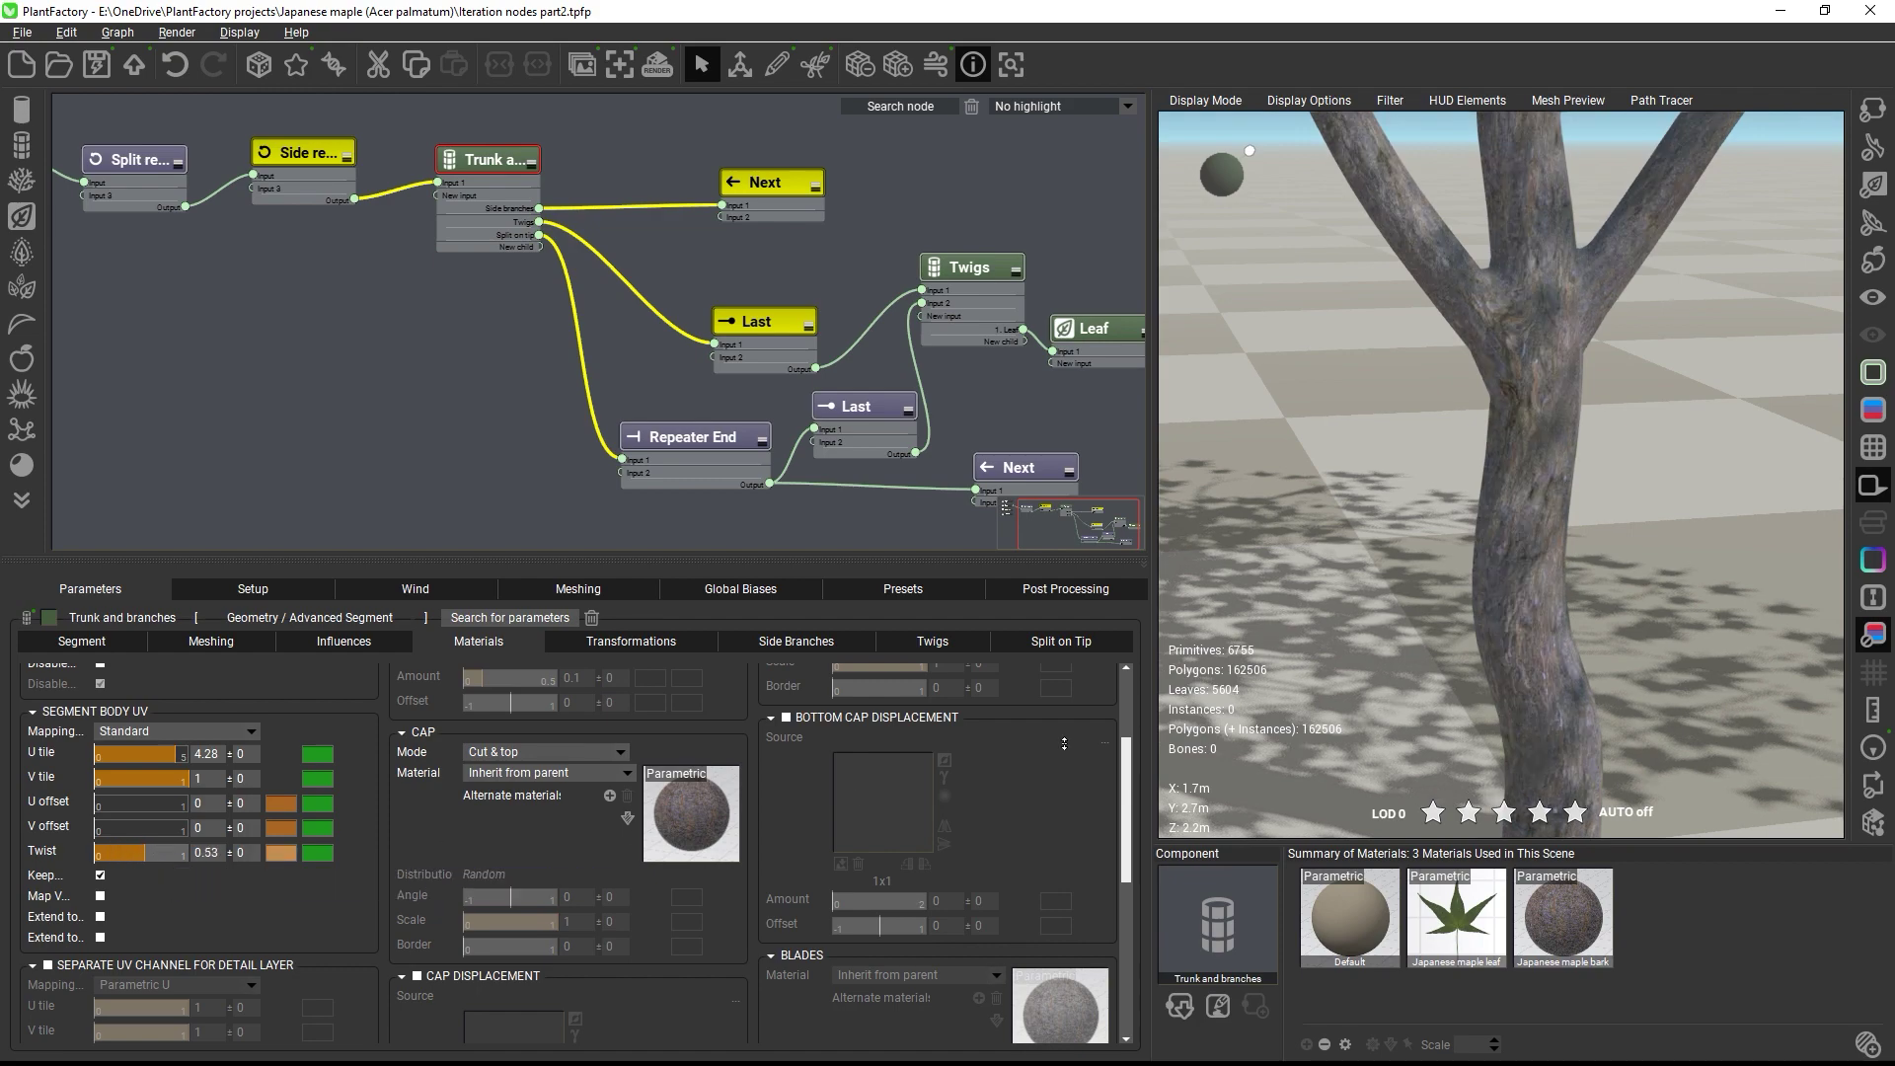
Step: Generate several new plant variations of the maple and check the whole tree from different angles
scroll(1532, 535, "down", 3)
scroll(1533, 535, "down", 5)
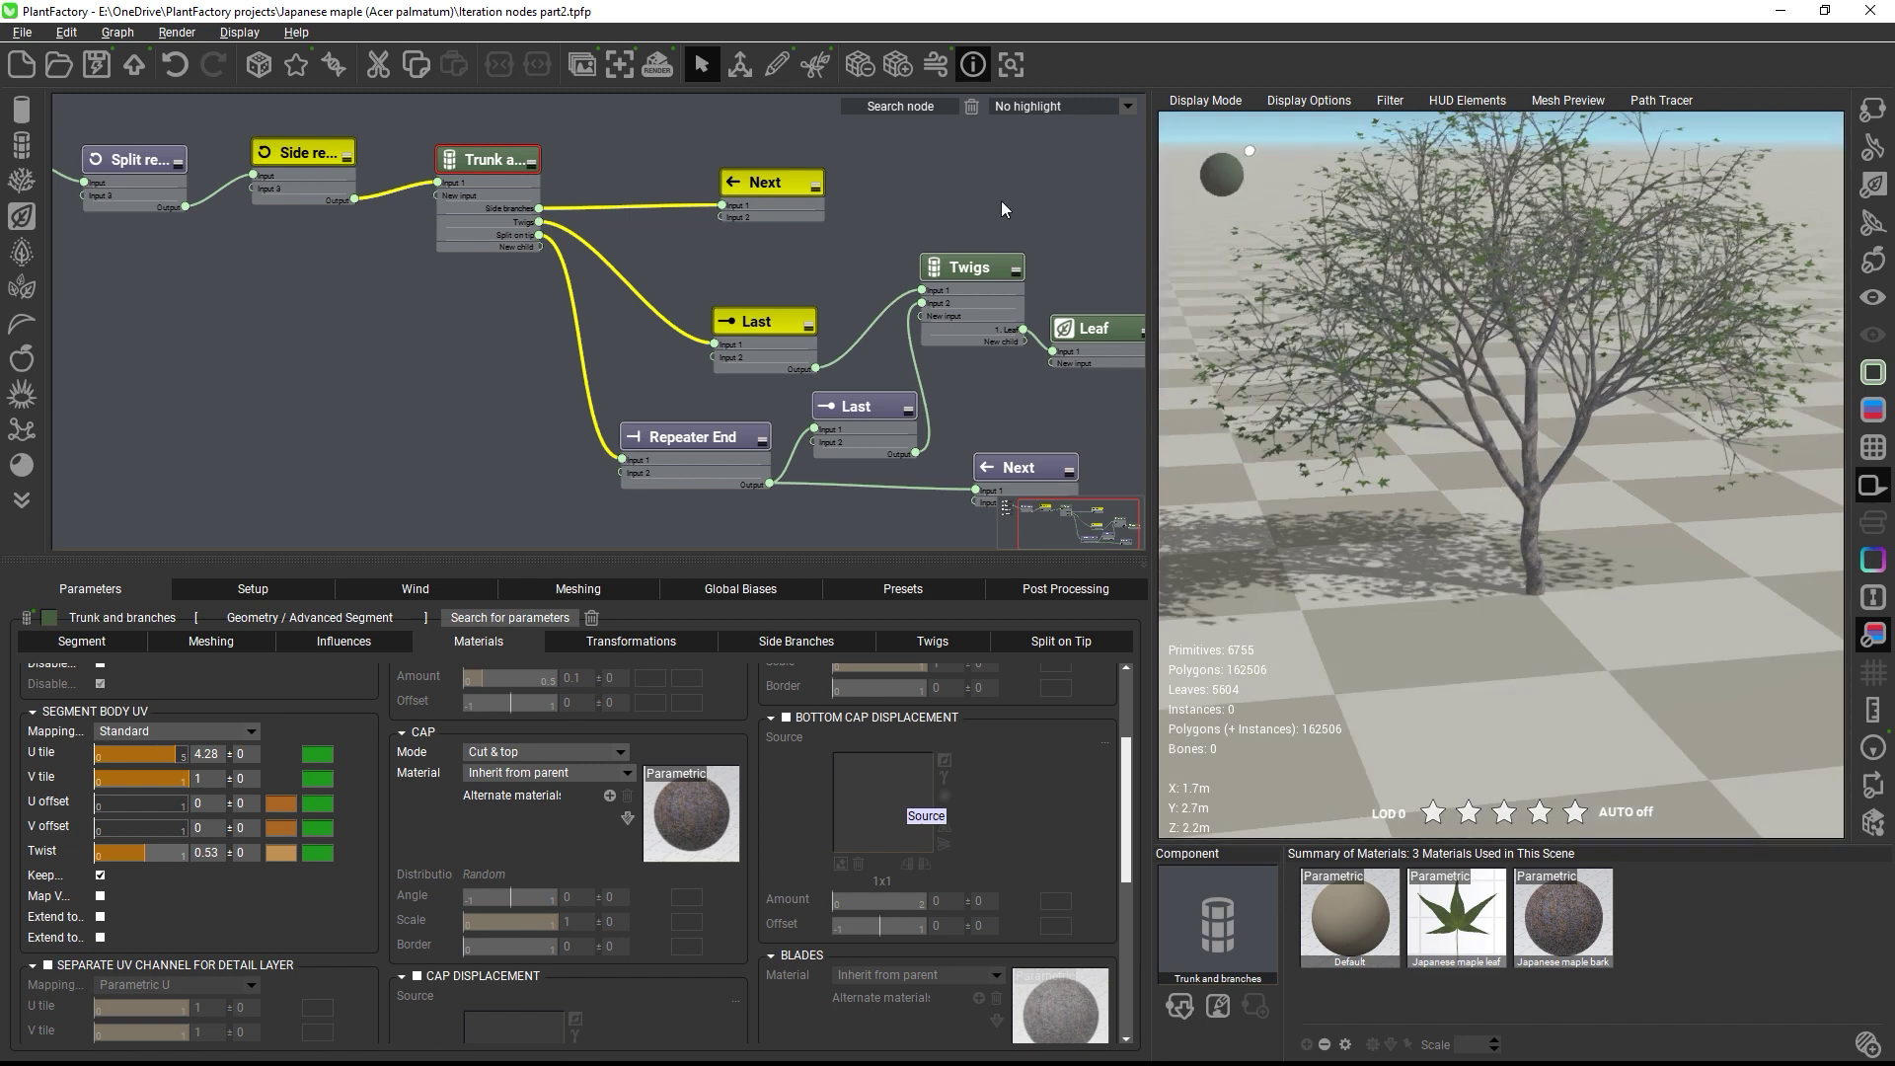
key("alt")
left_click(259, 65)
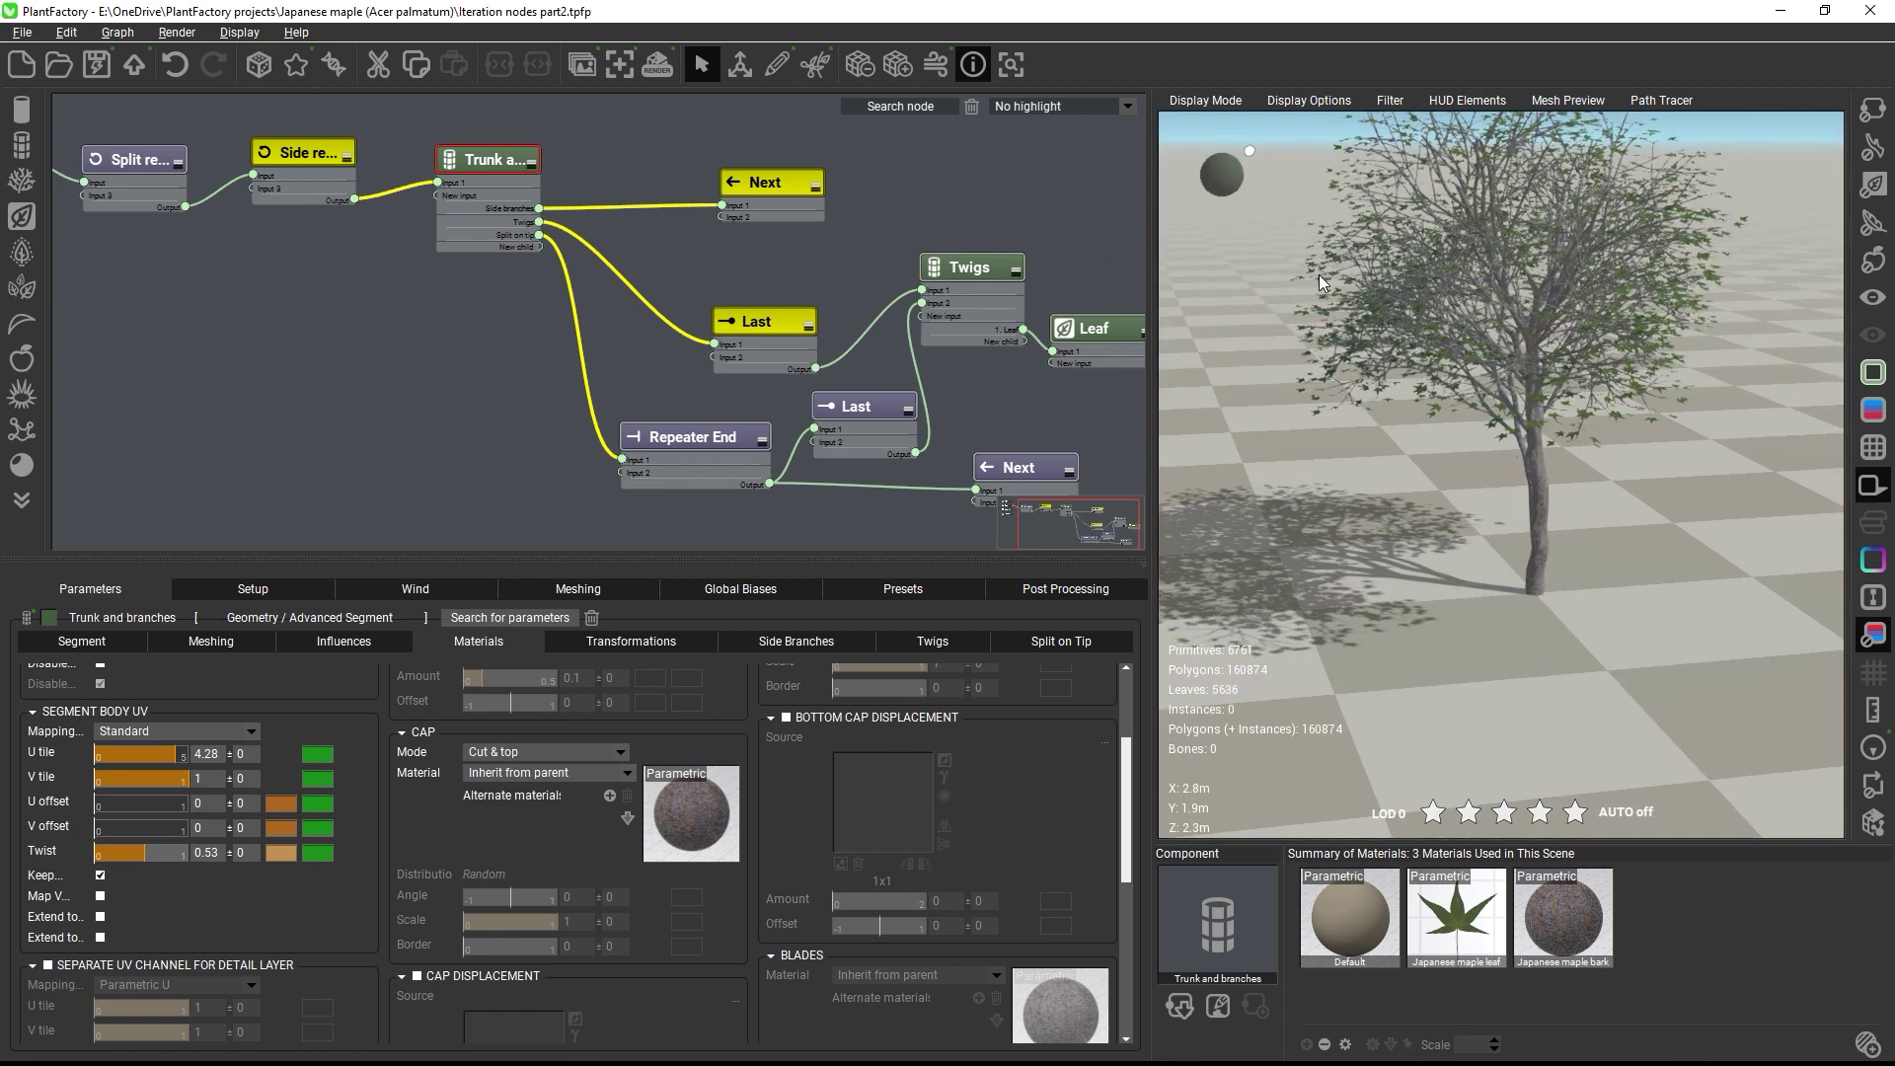
left_click_drag(1325, 283, 1452, 388)
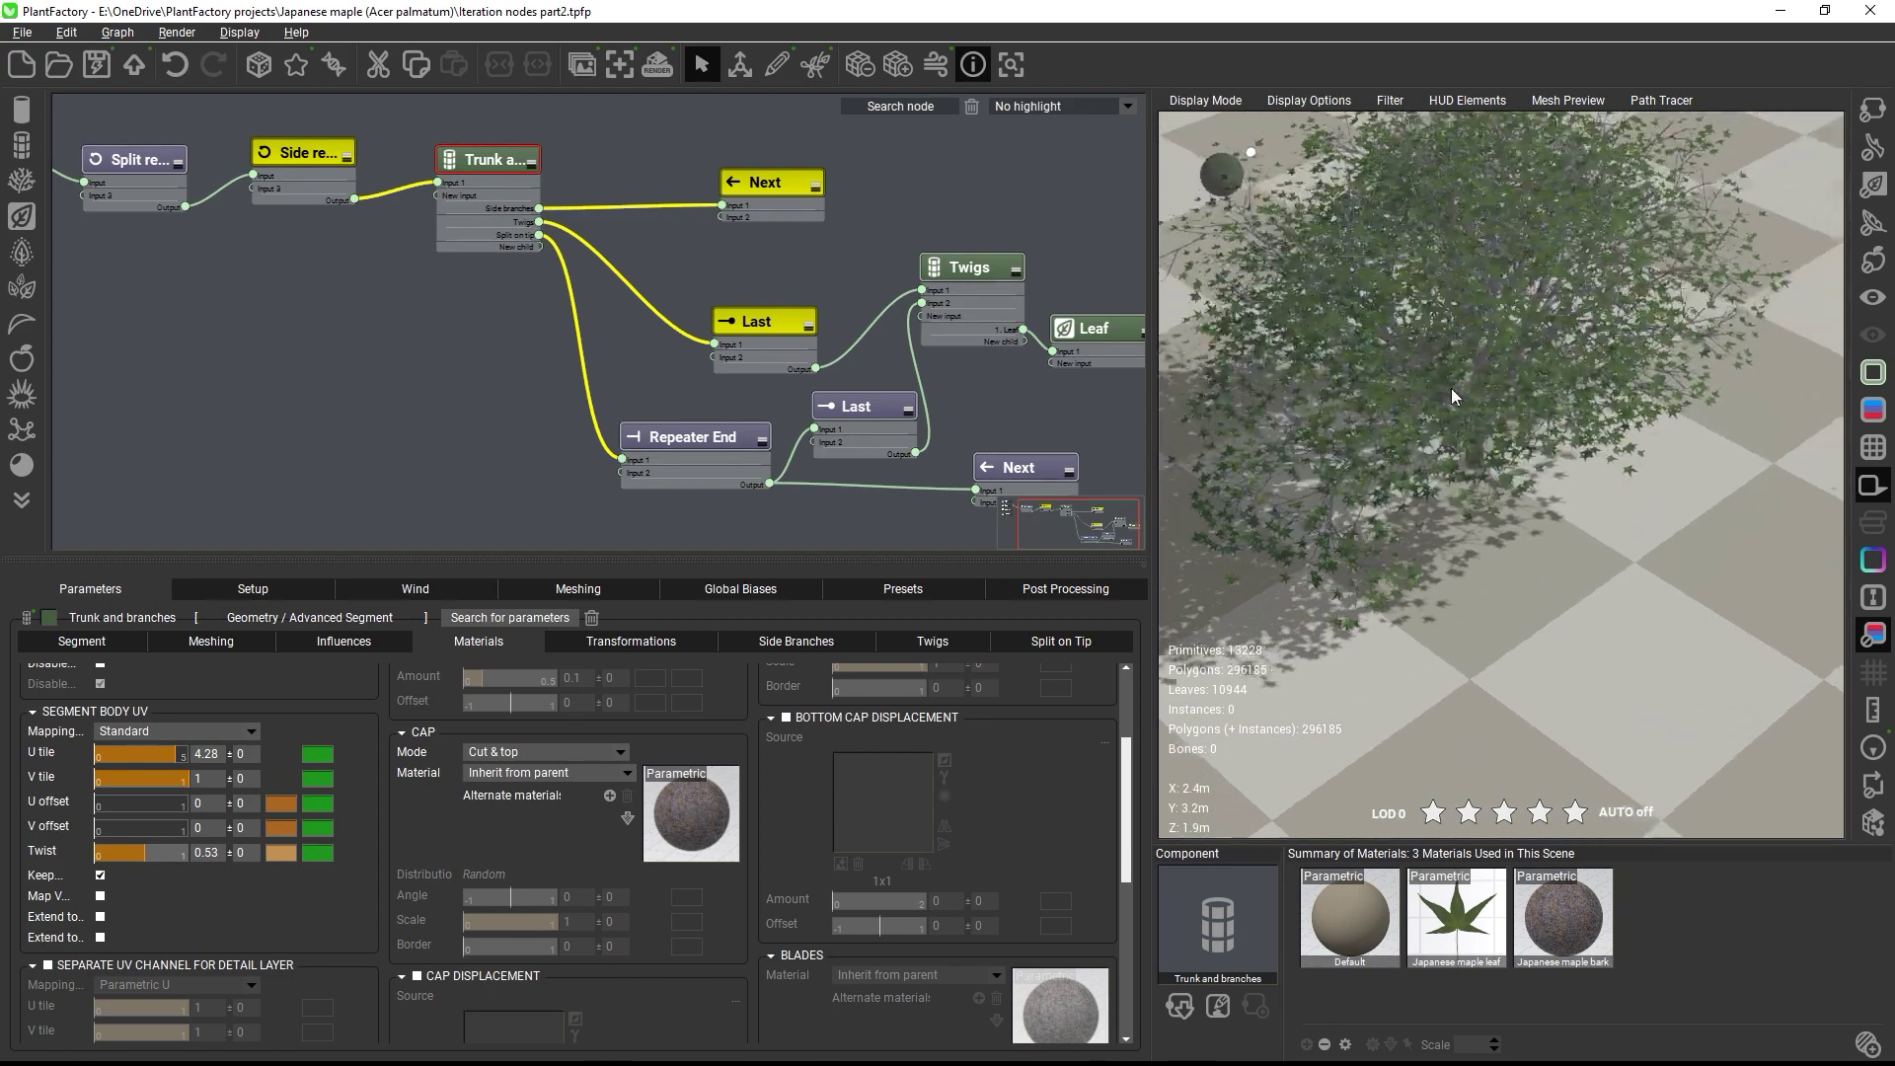
left_click(258, 67)
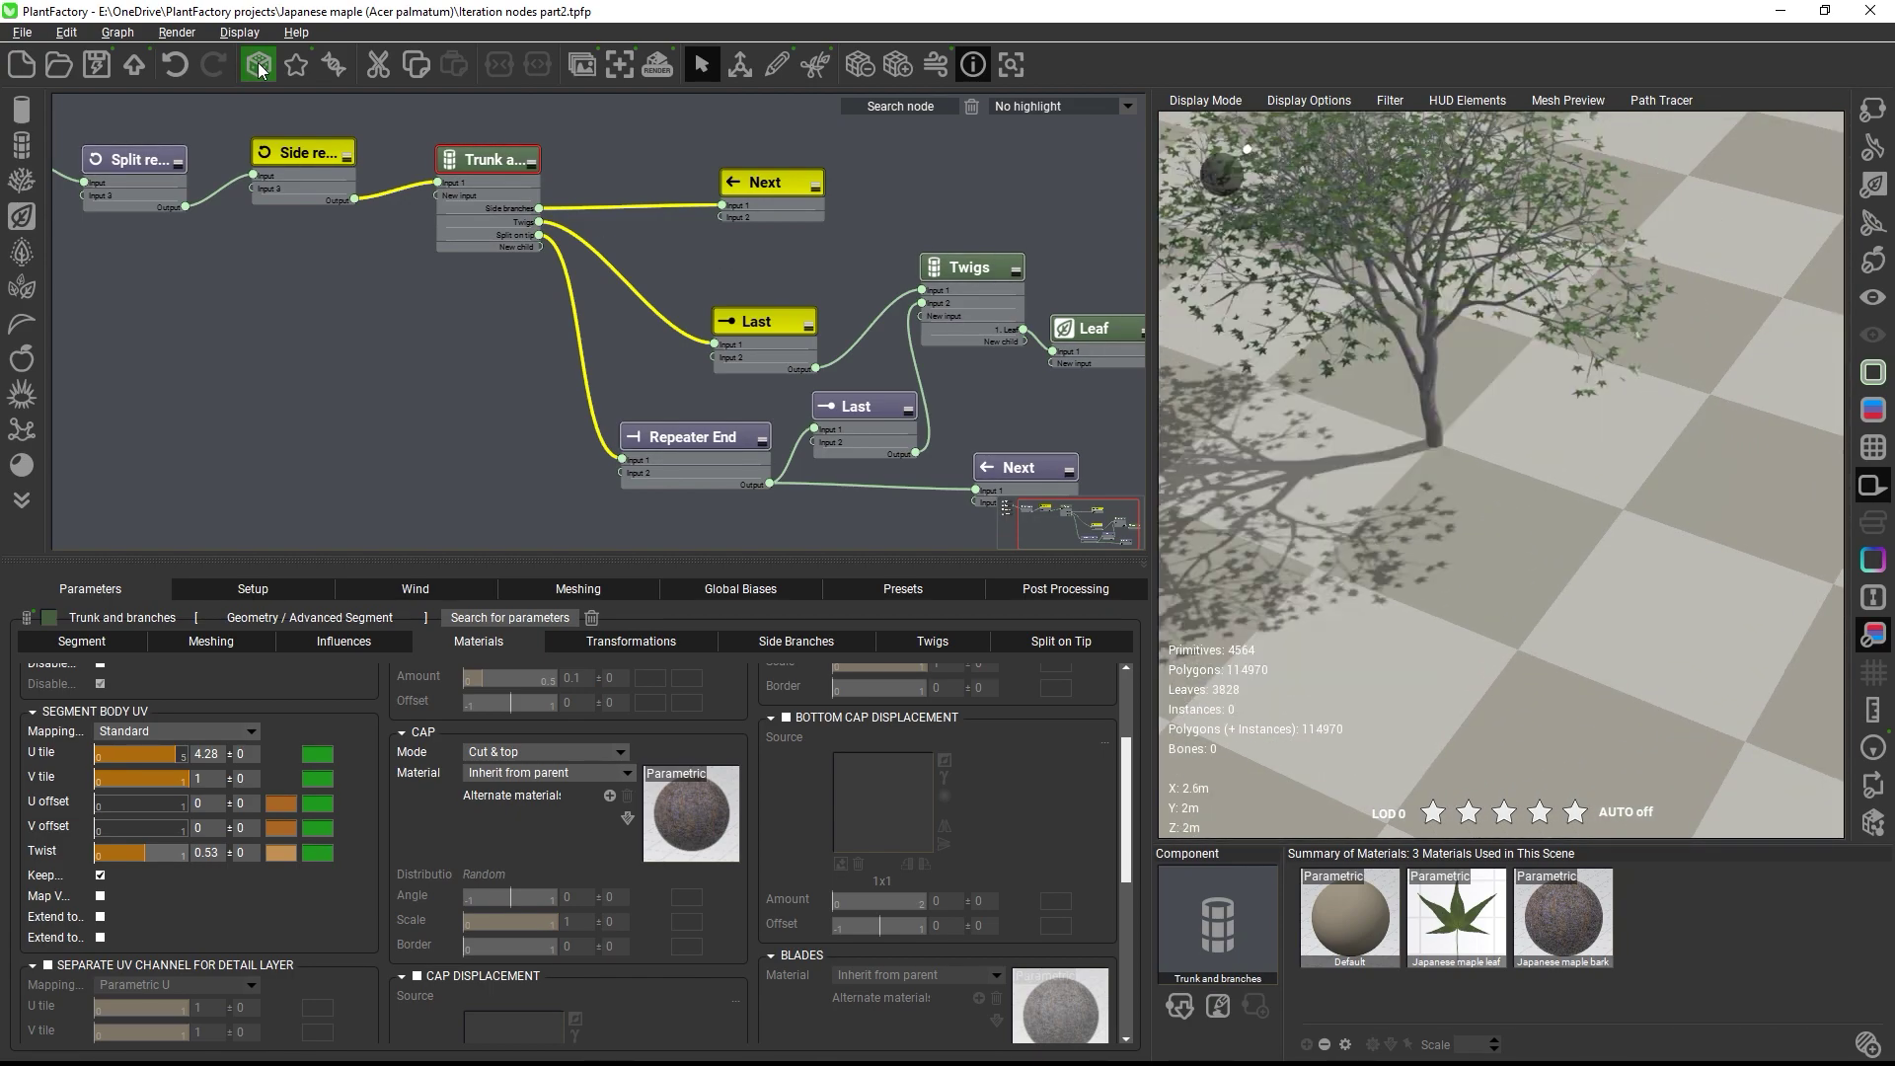
left_click_drag(1499, 428, 1511, 341)
Step: Set the Split repeat node to 1 iteration and the Side repeat node to 3 iterations
left_click(179, 167)
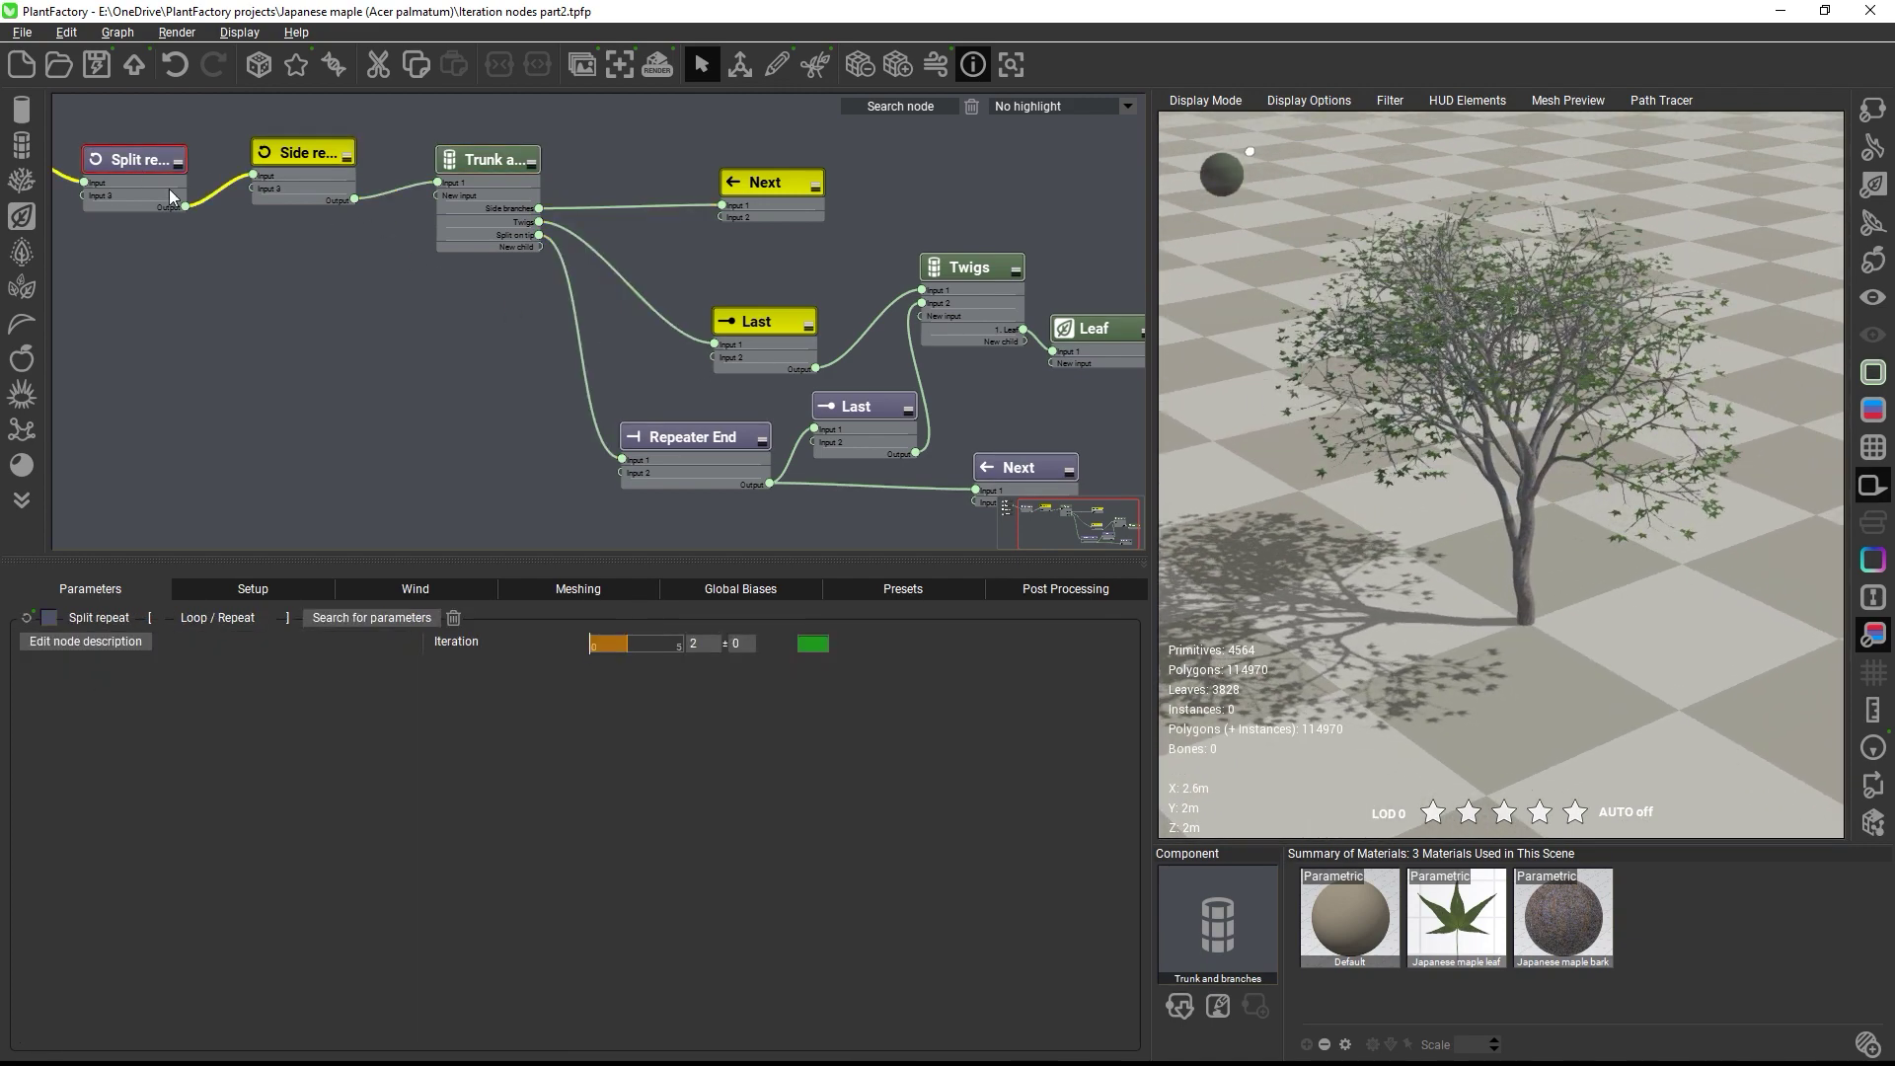
double_click(695, 642)
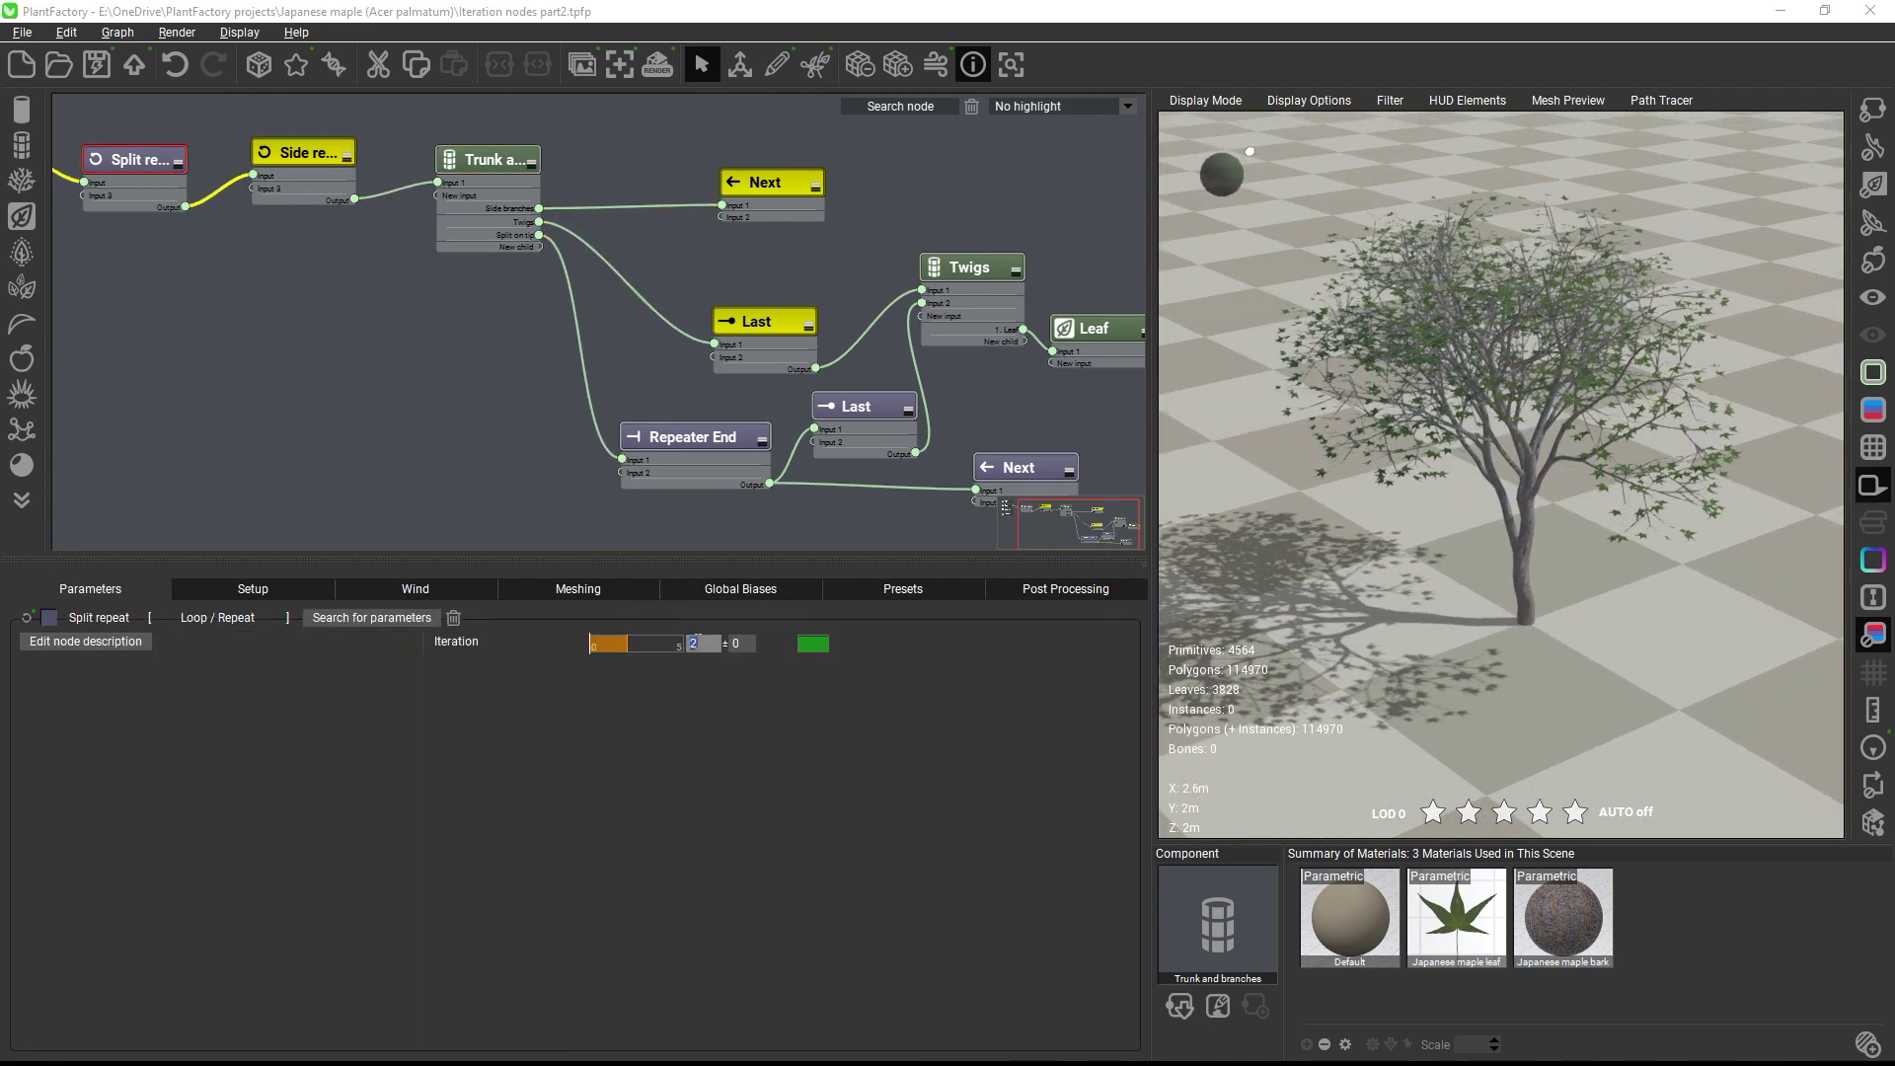
type("1")
key("Return")
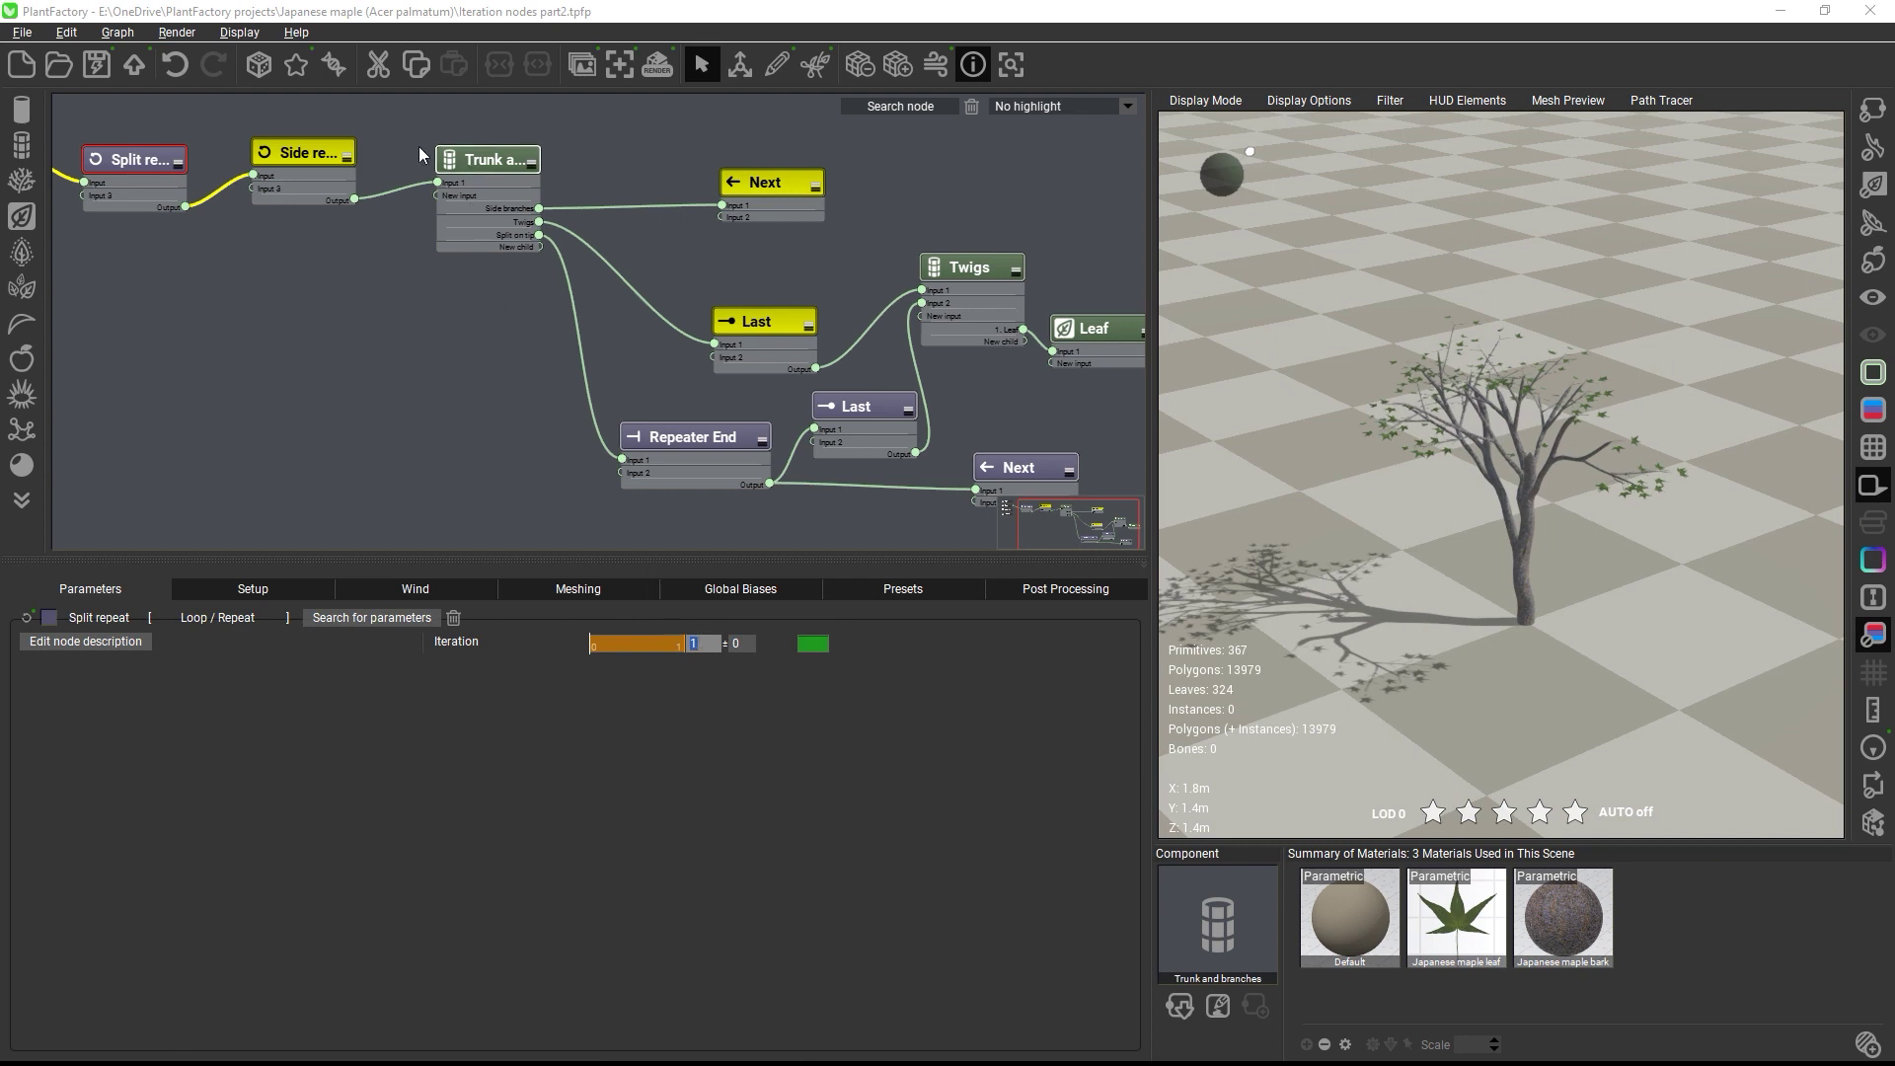
left_click(286, 156)
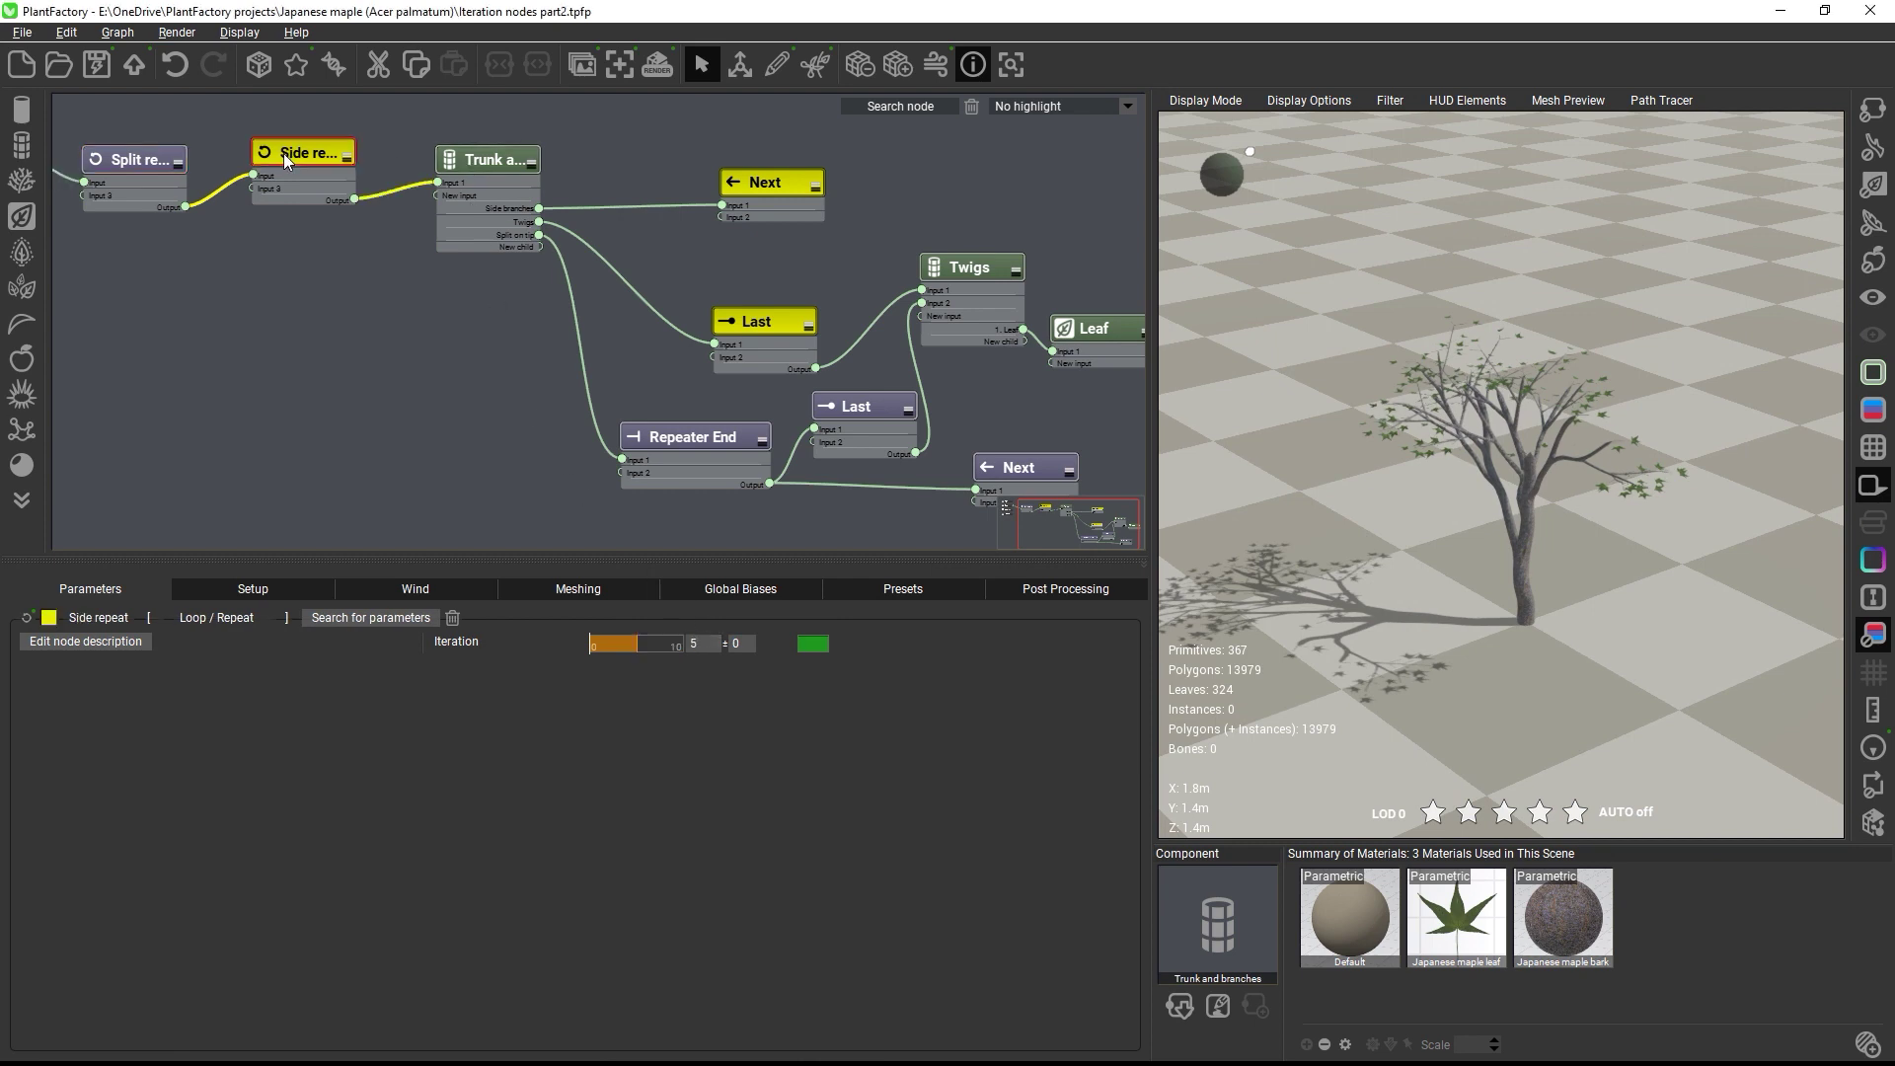
double_click(703, 643)
type("3")
key("Return")
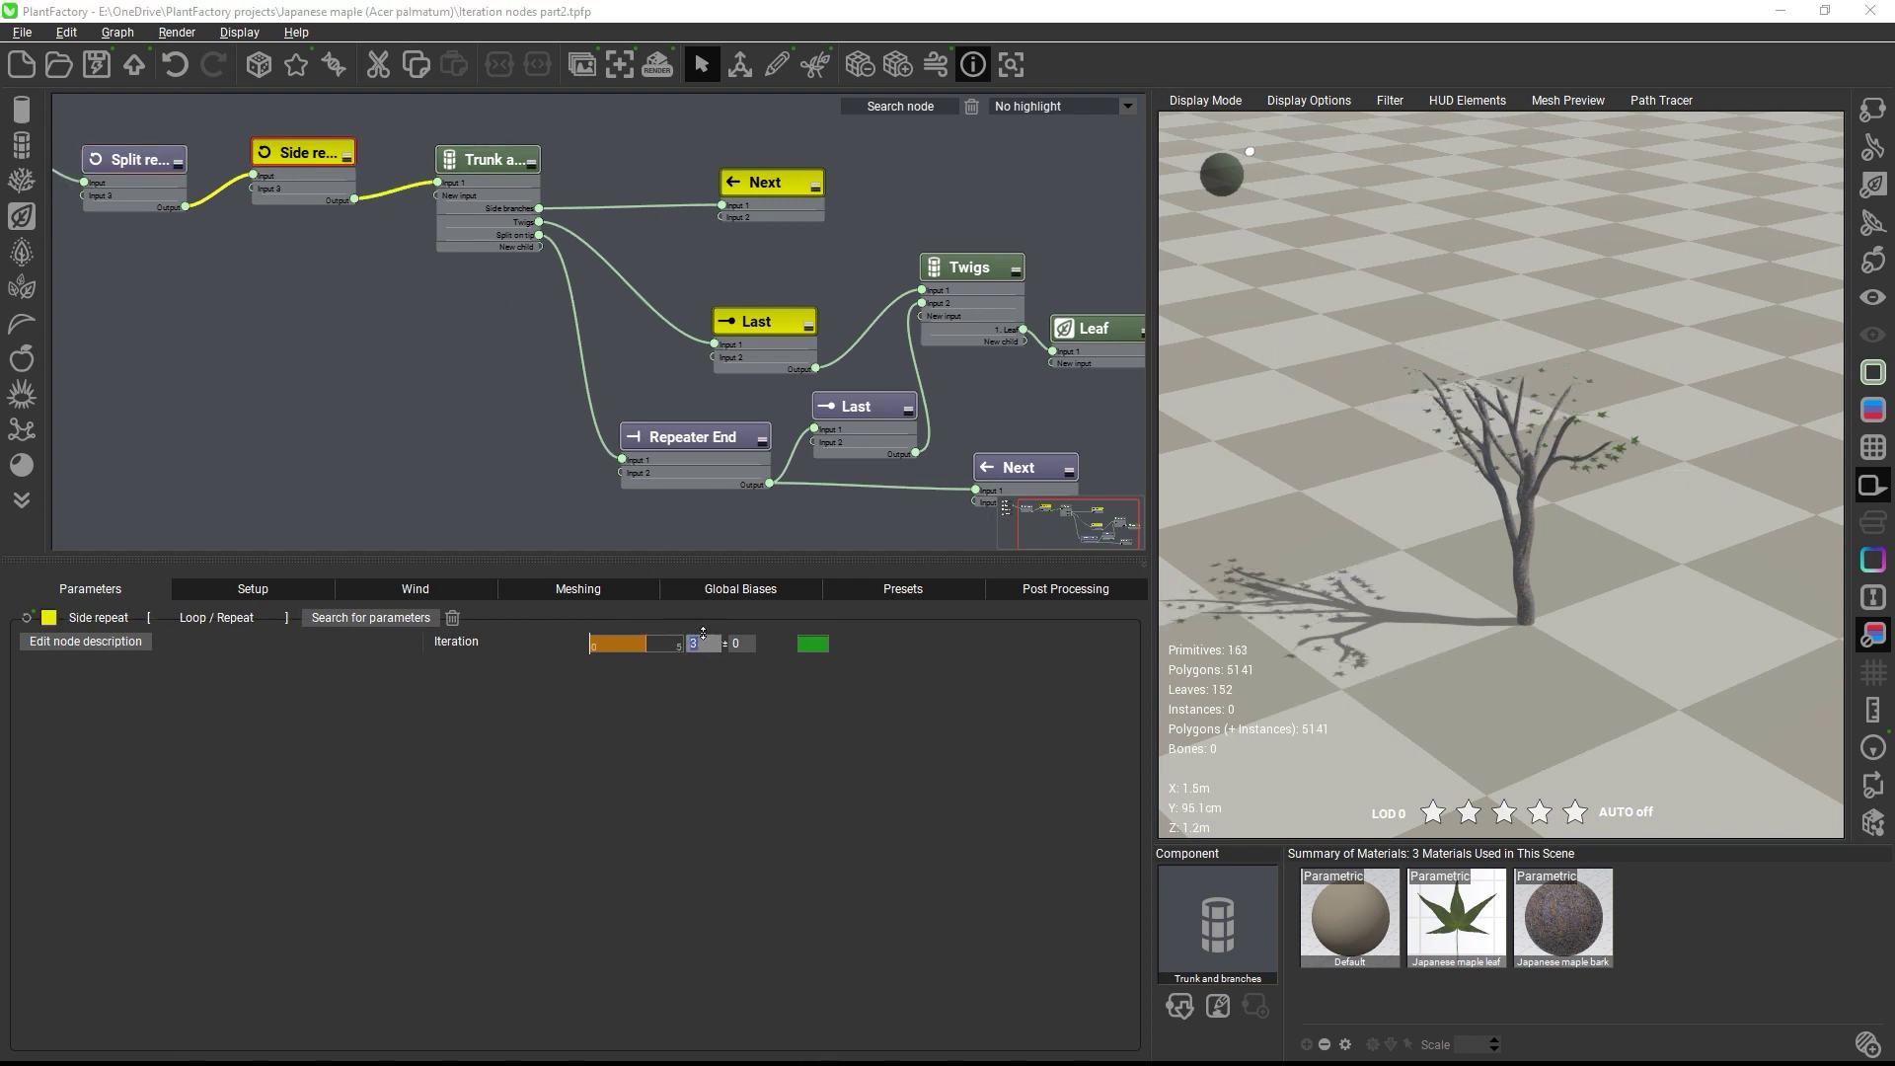
Step: Set the Split repeat node to 2 iterations and the Side repeat node to 5 iterations
left_click(129, 161)
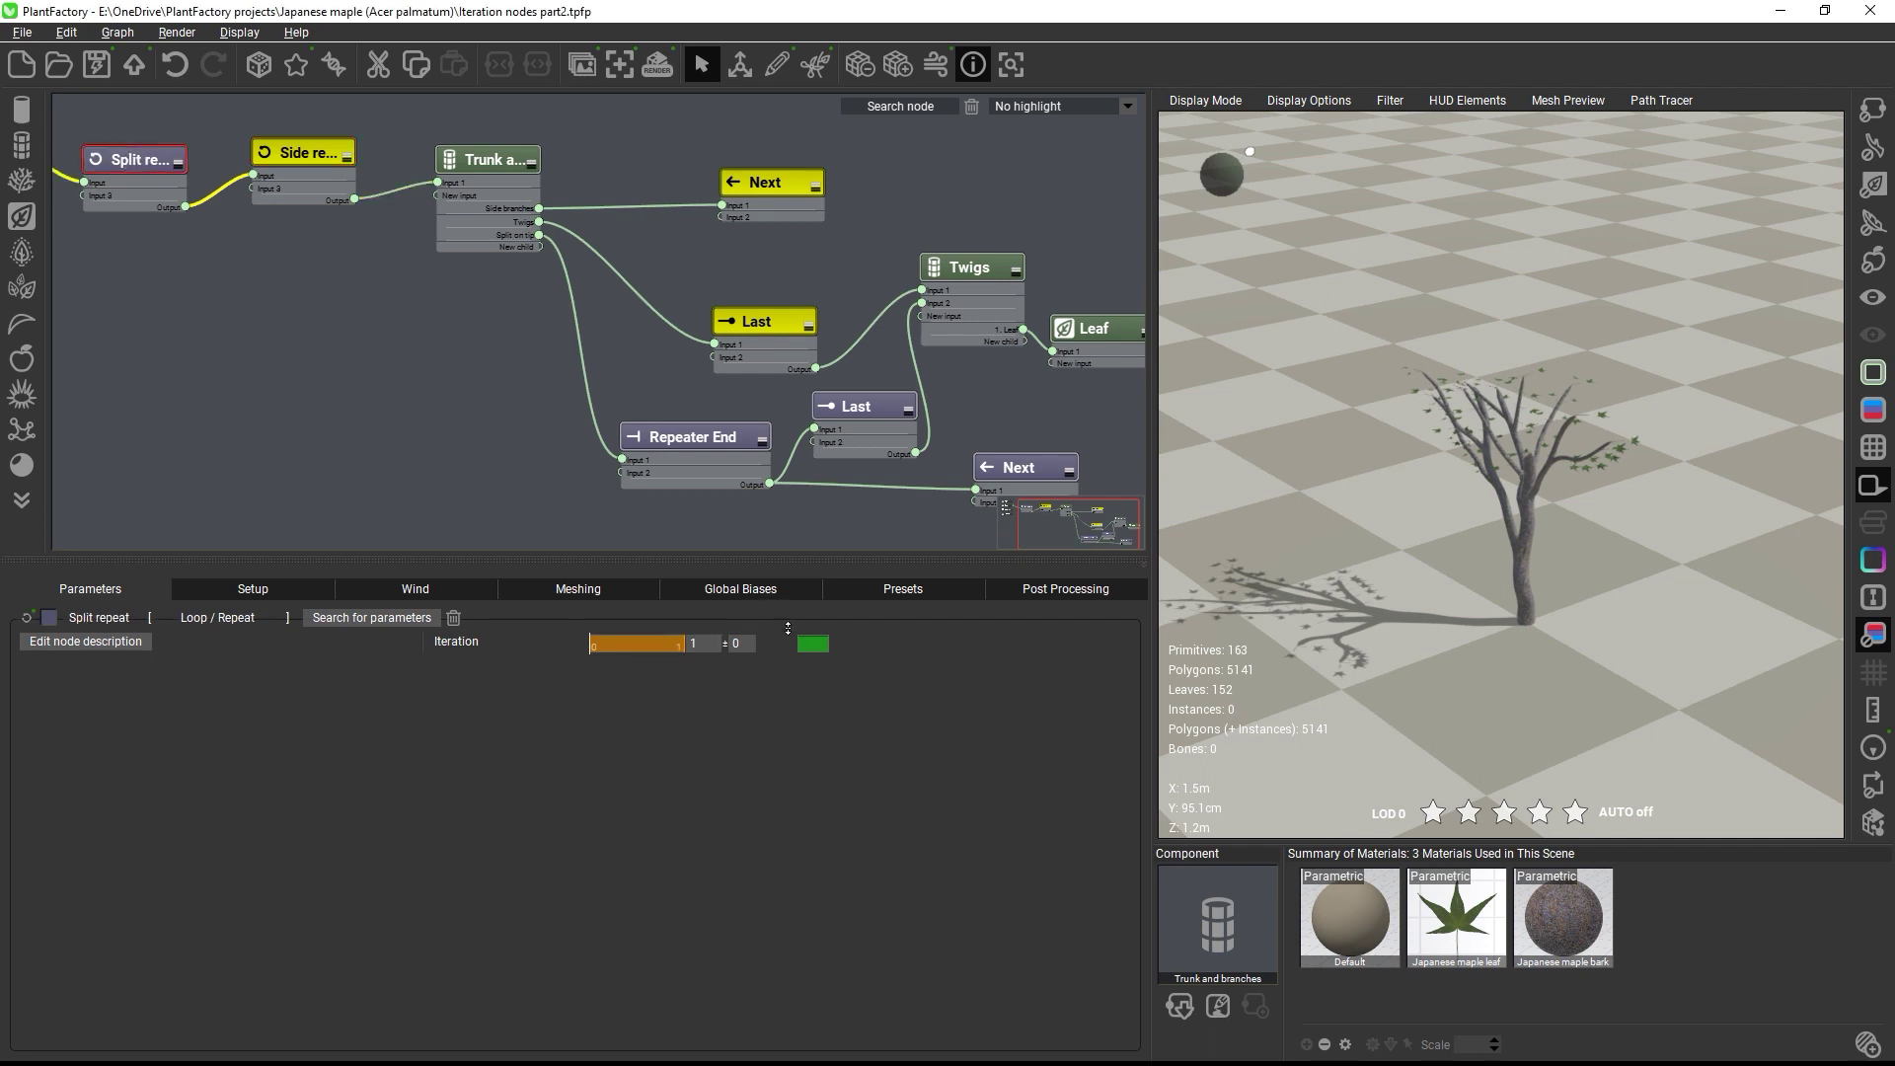
double_click(705, 648)
type("2")
key("Return")
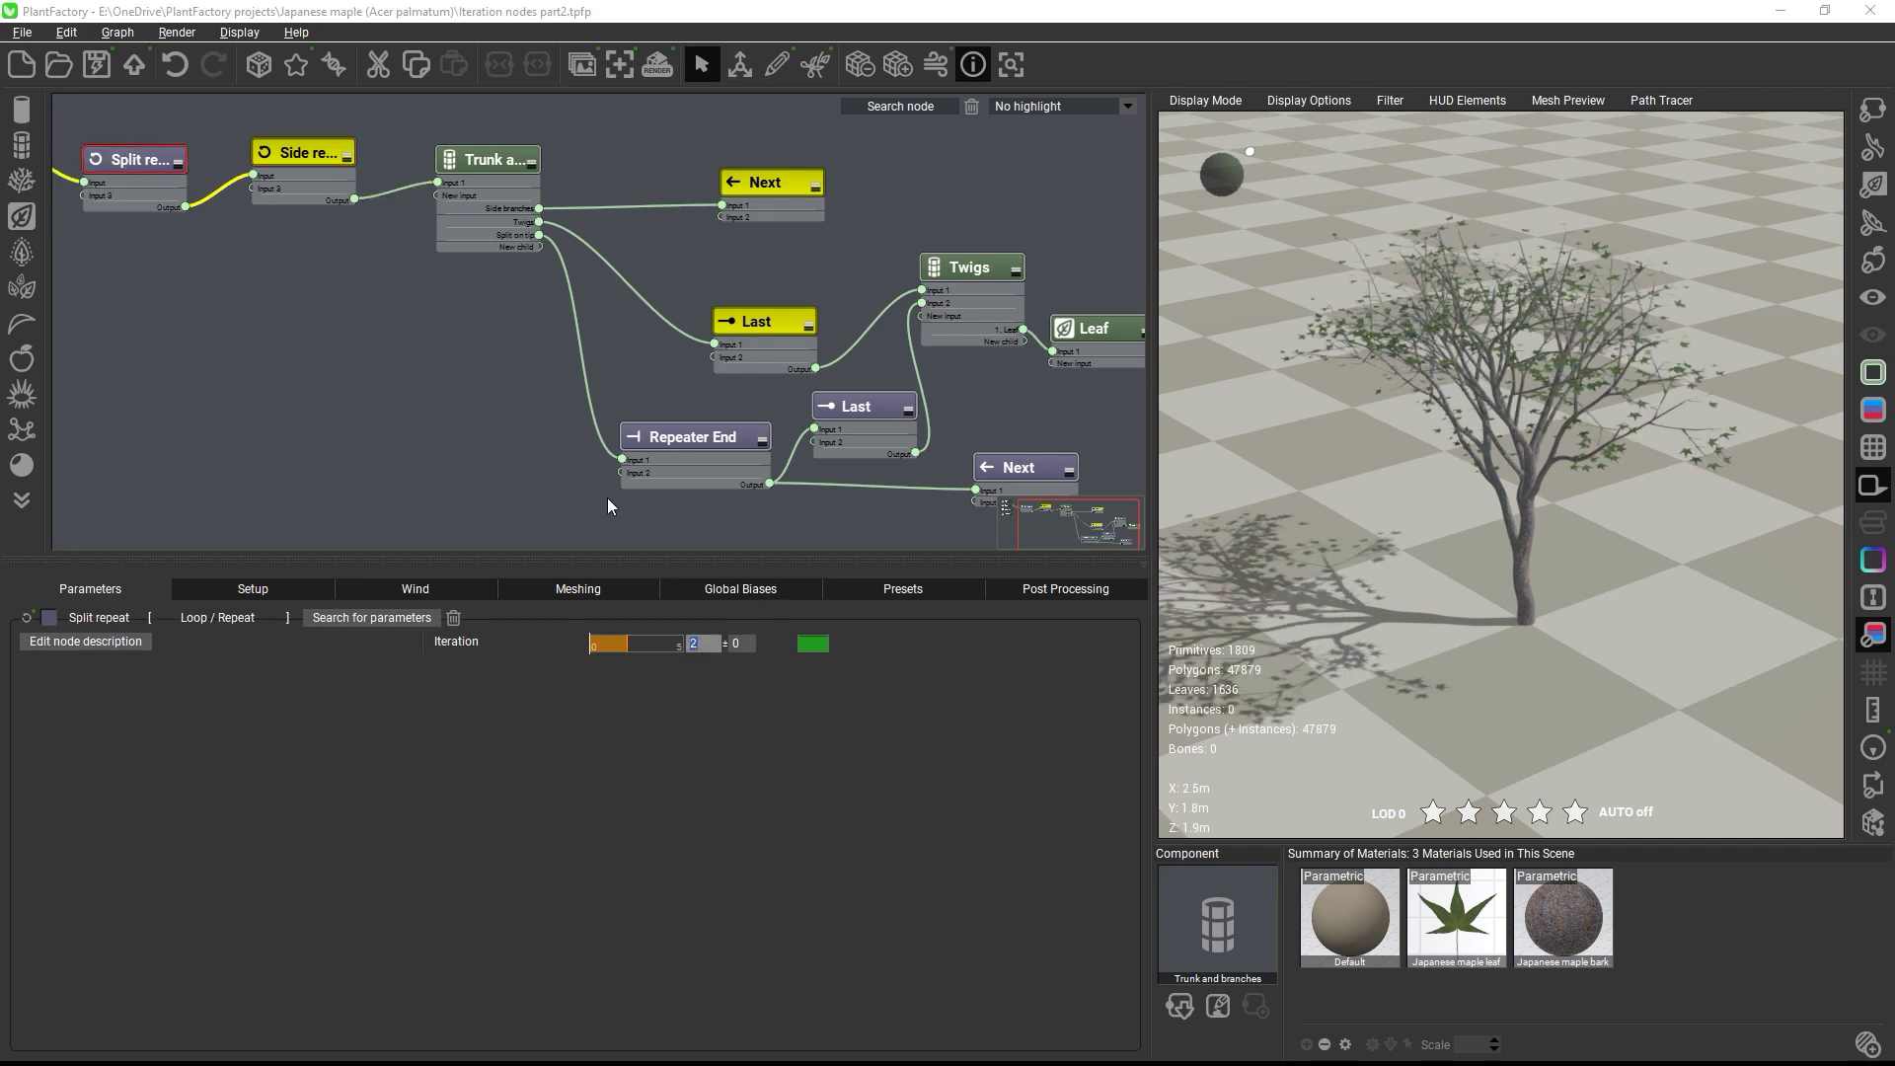
left_click(311, 154)
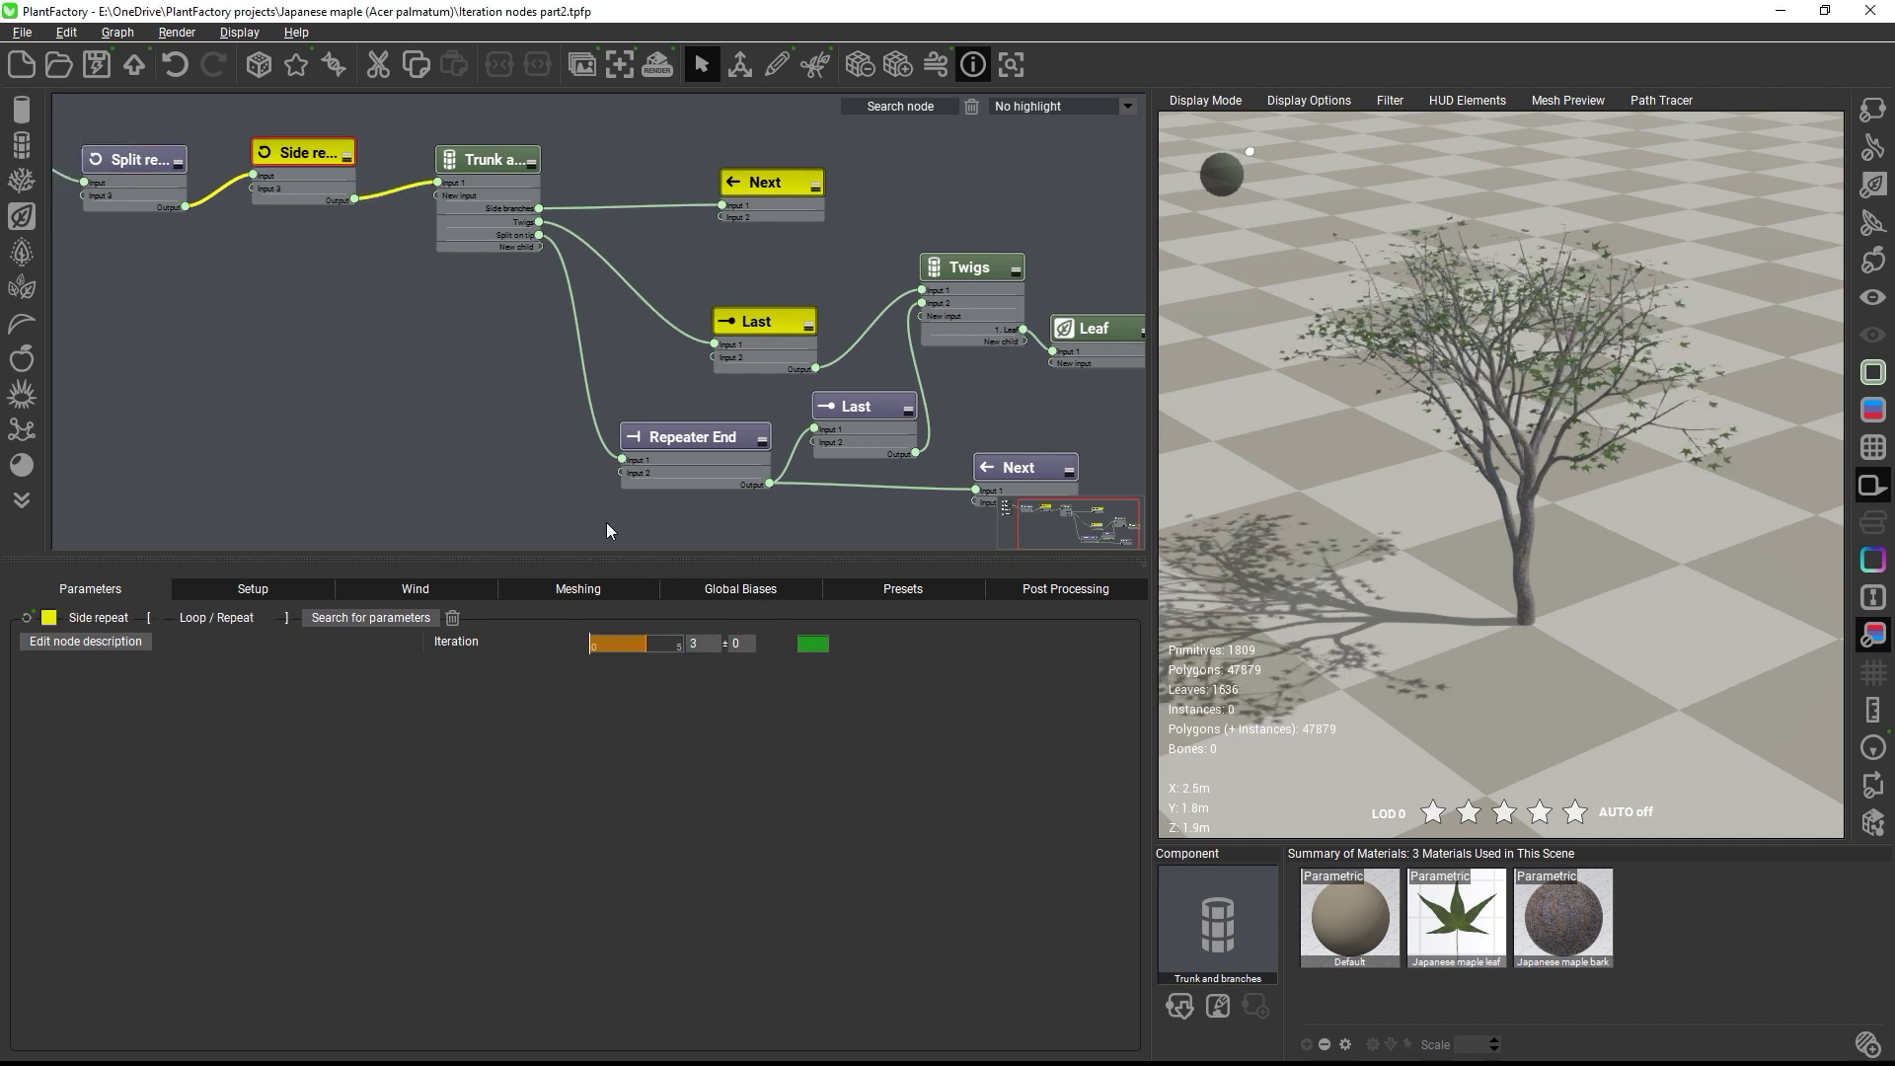
double_click(696, 644)
type("5")
key("Return")
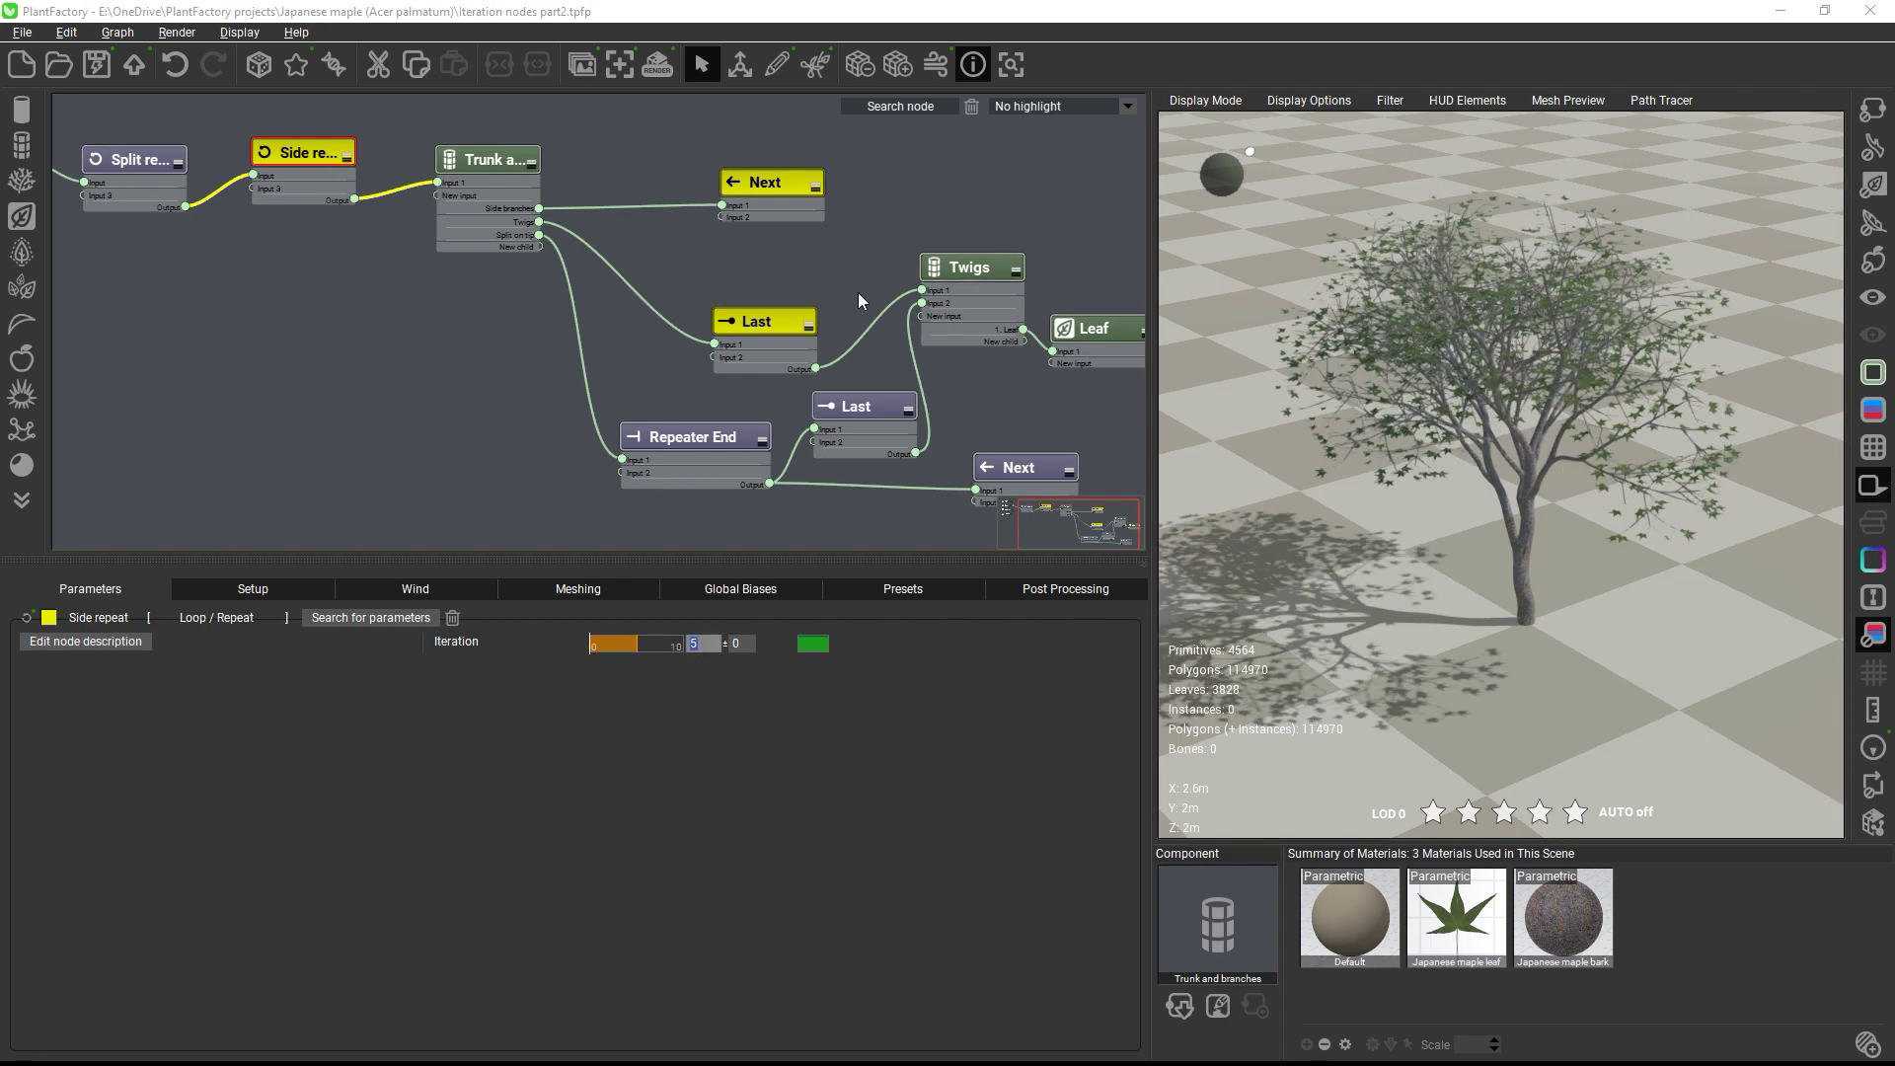
Step: Move the yellow Last node directly below the yellow Next node and generate new plant variations of the maple
left_click_drag(822, 261, 732, 241)
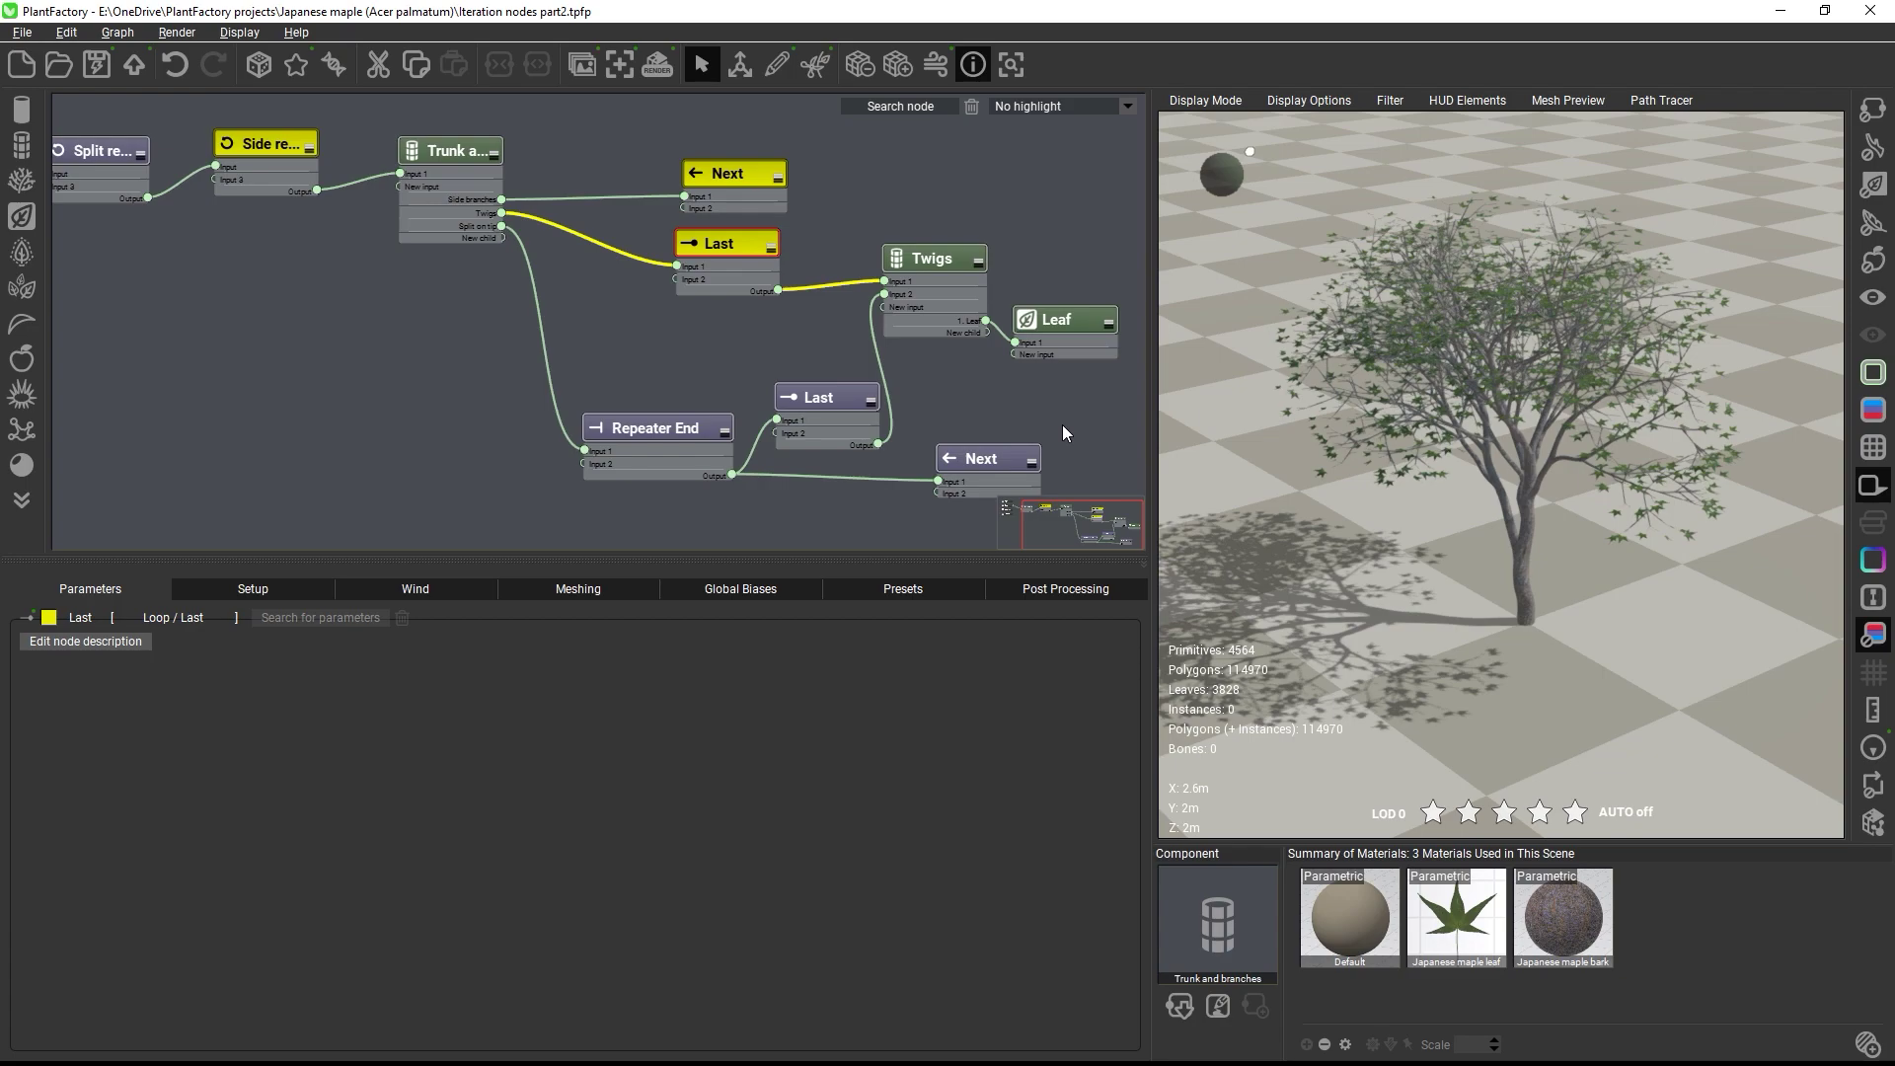
left_click_drag(1585, 596, 1713, 620)
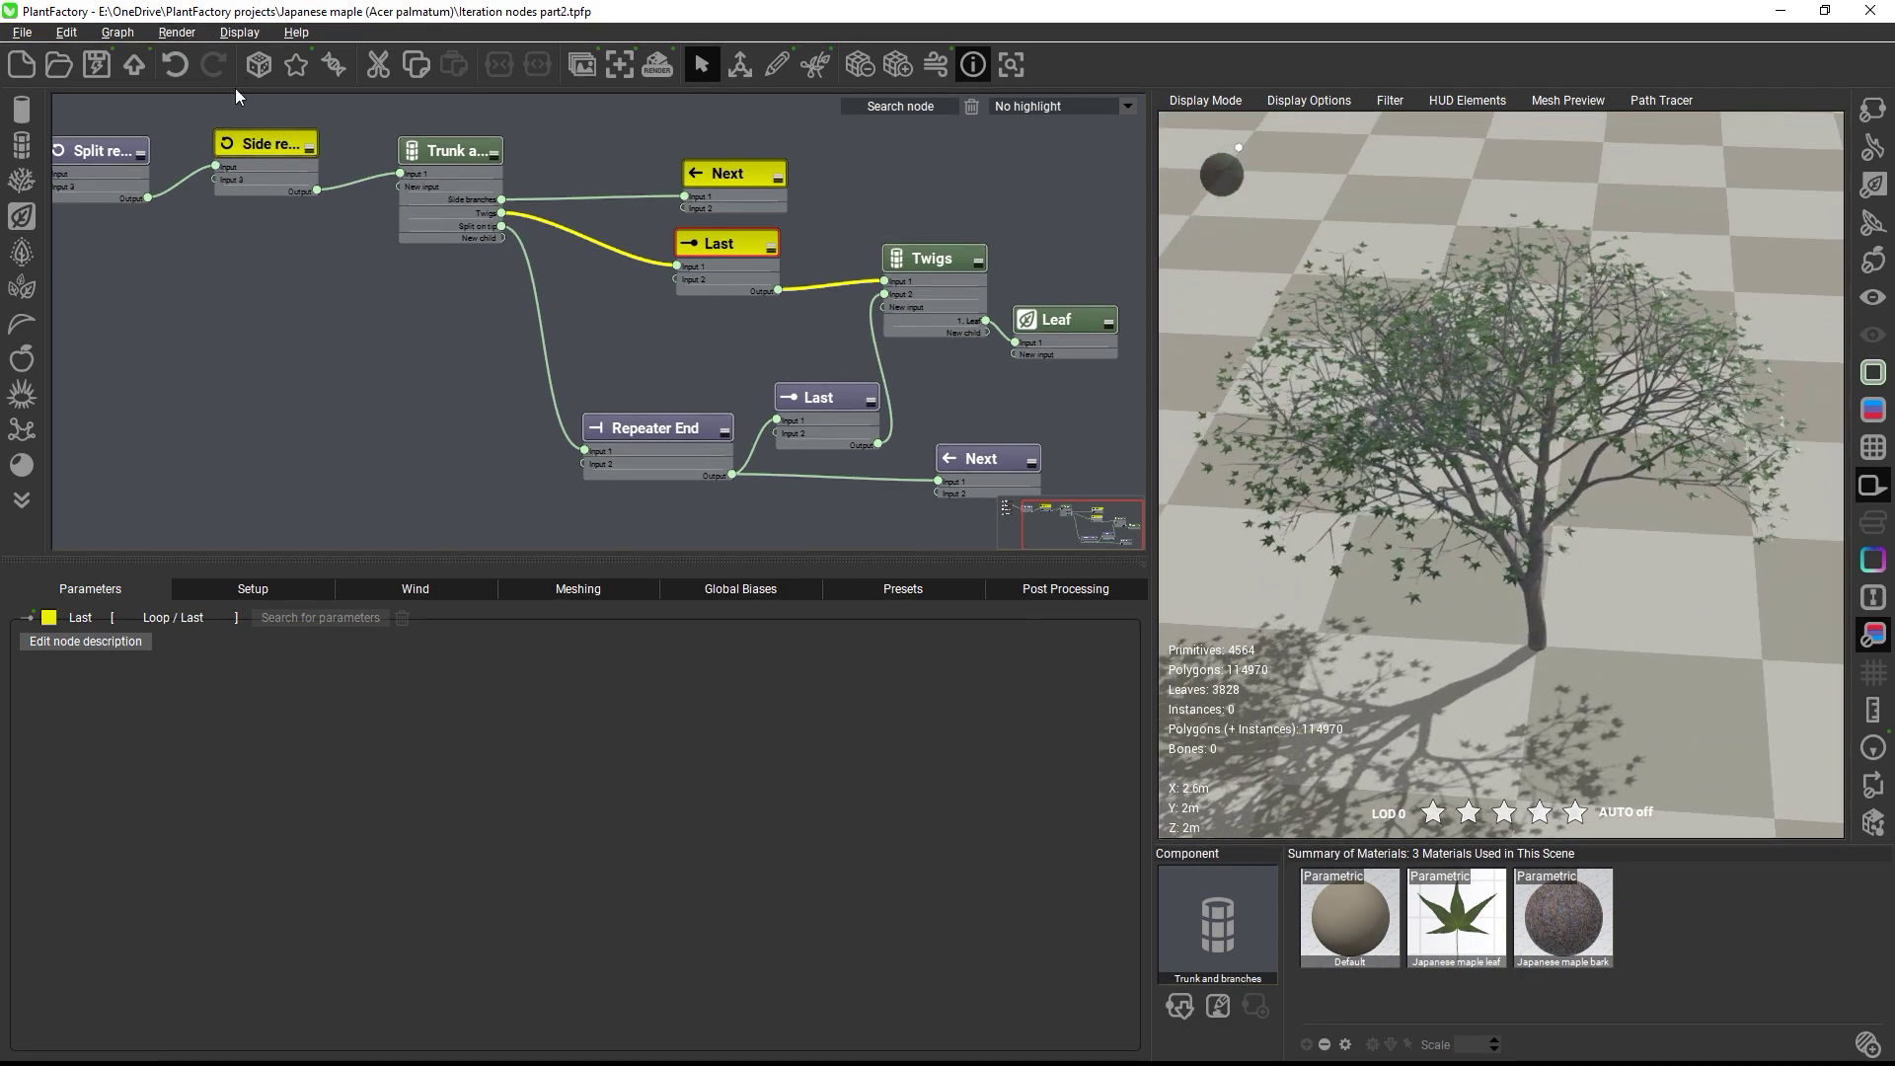
left_click(260, 67)
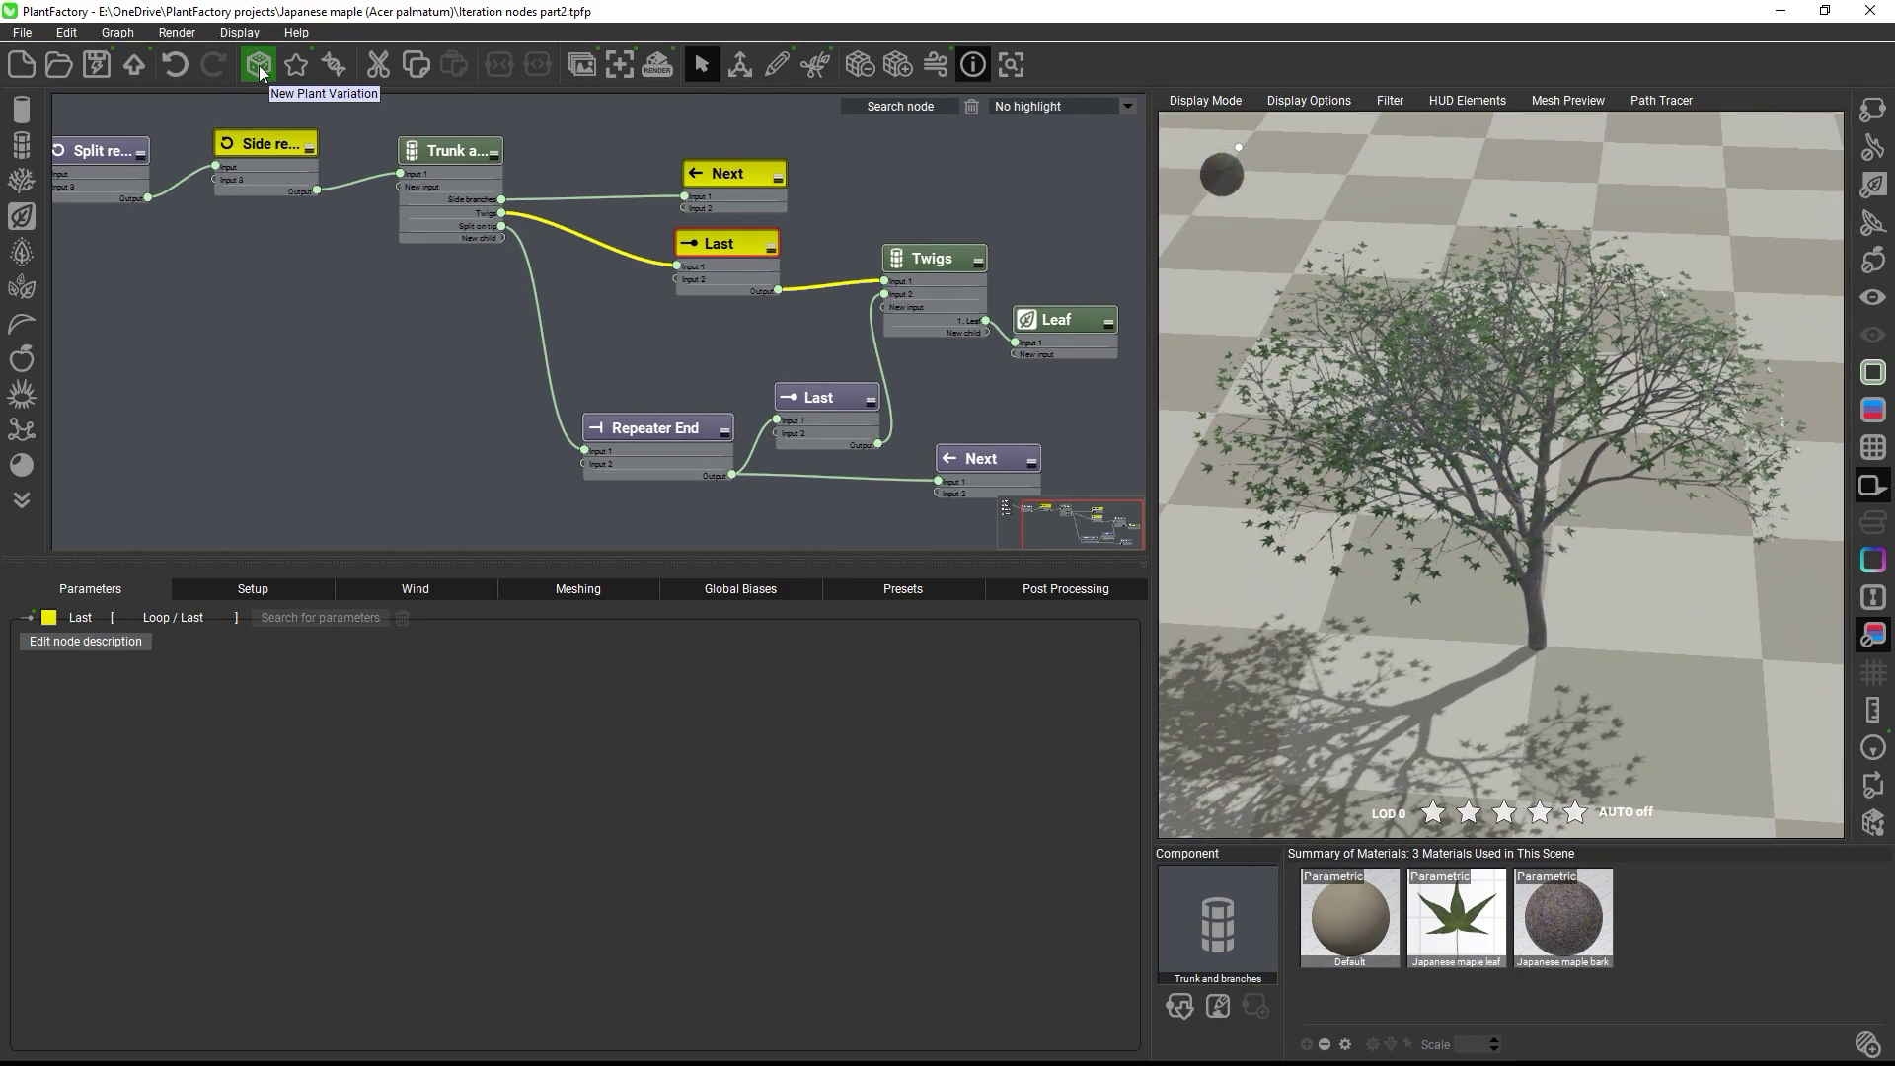
left_click(259, 67)
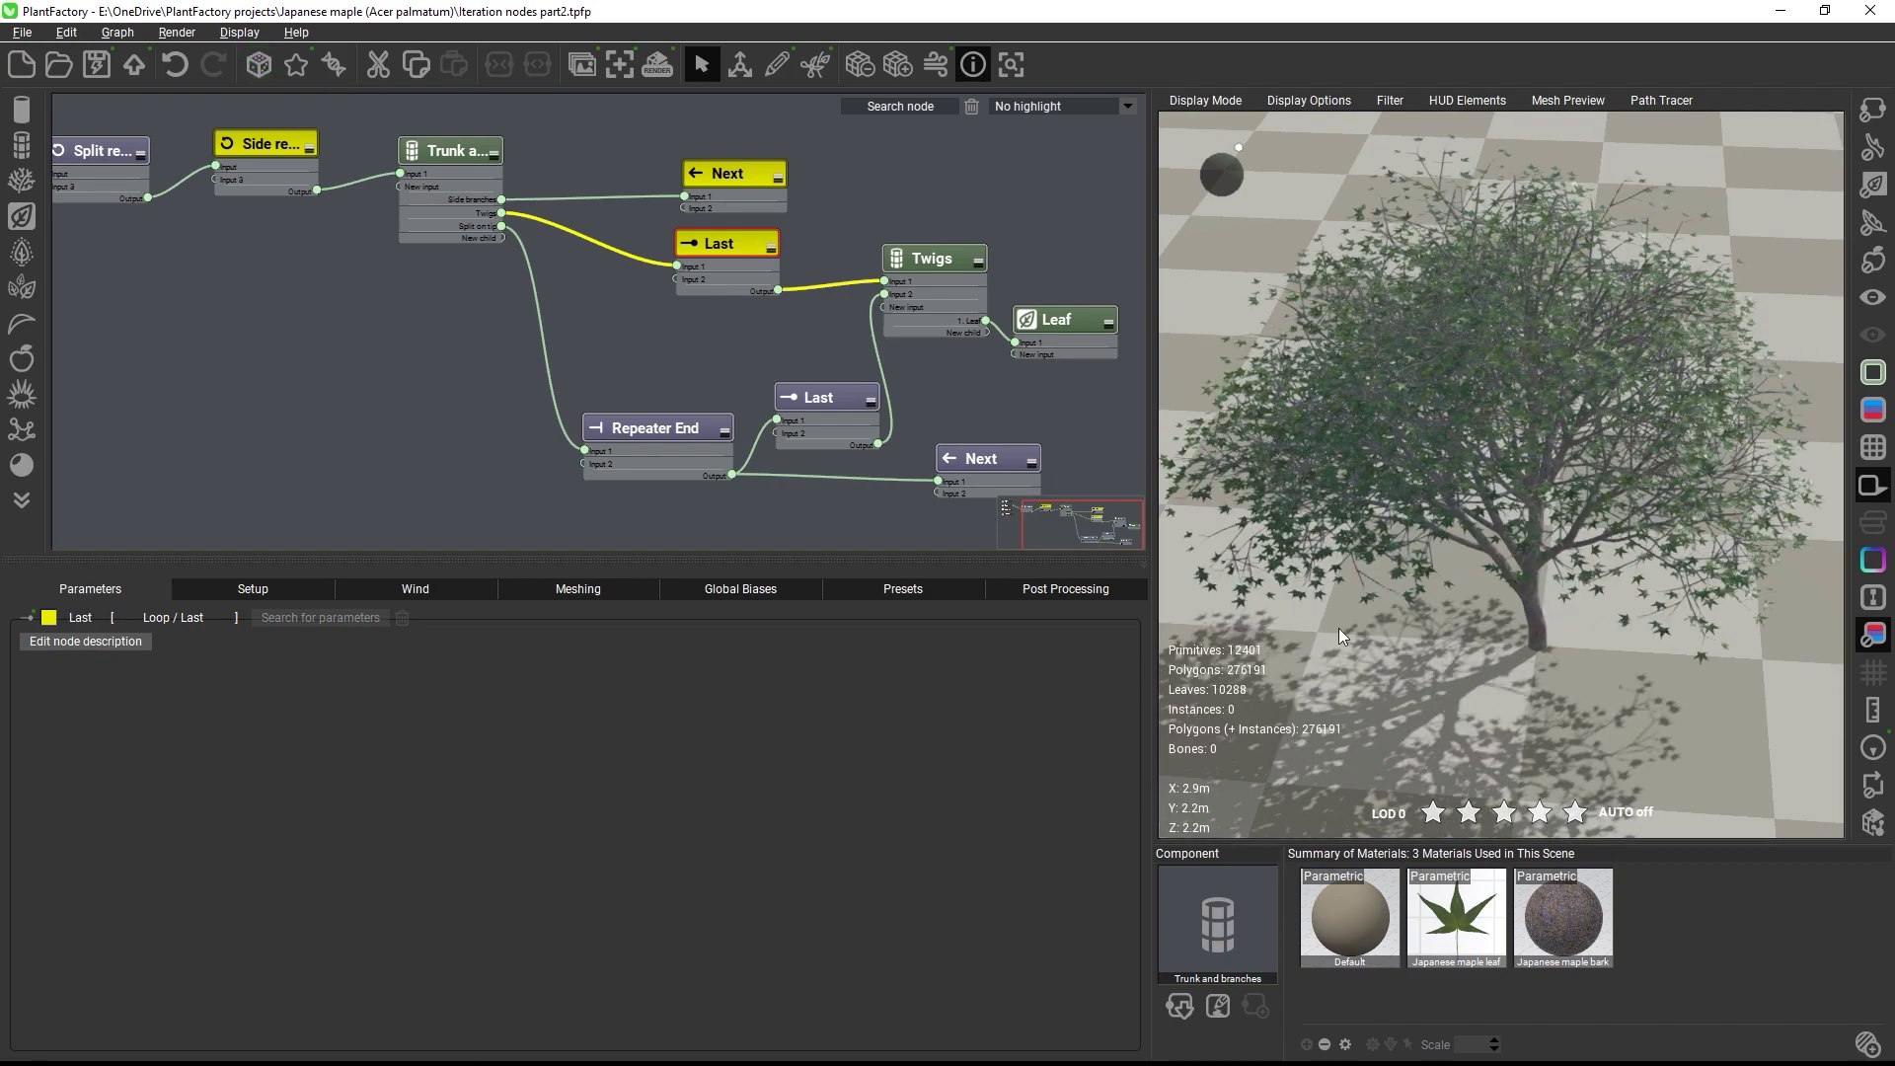
left_click_drag(1338, 627, 1437, 624)
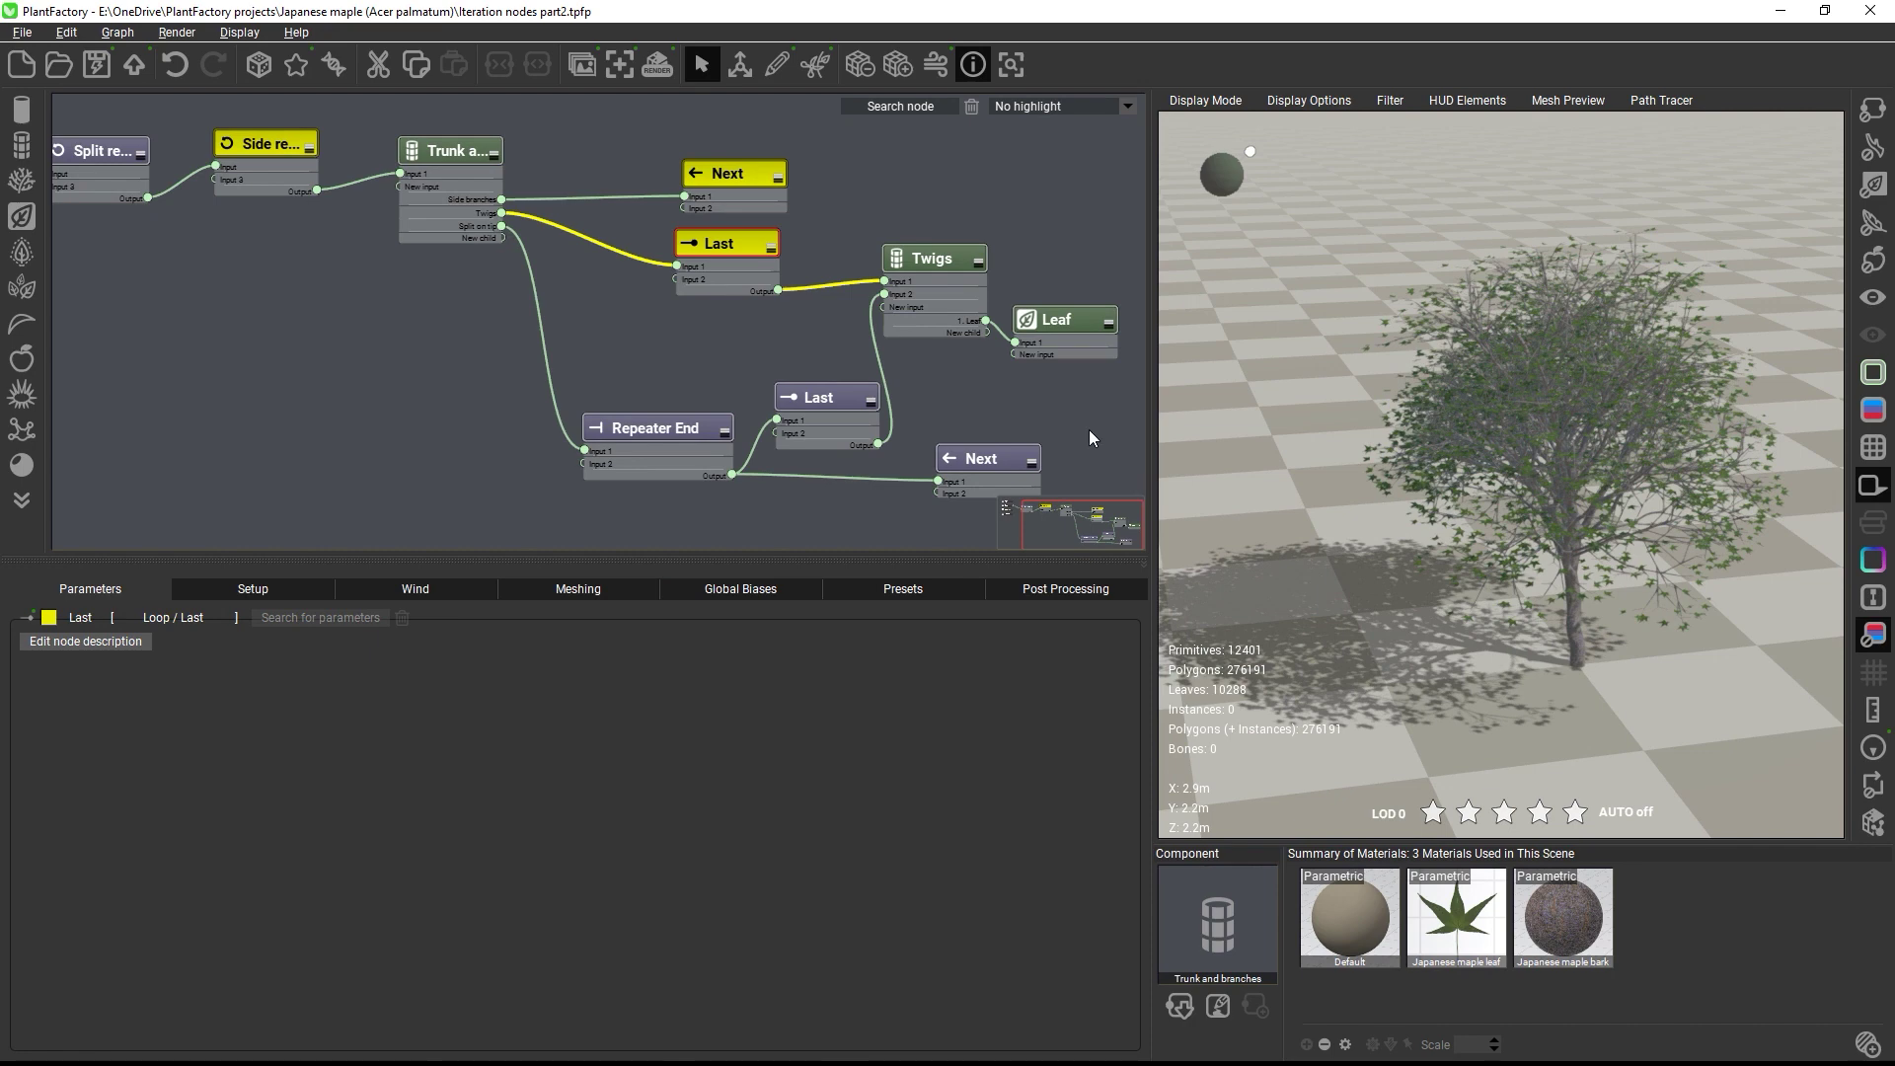